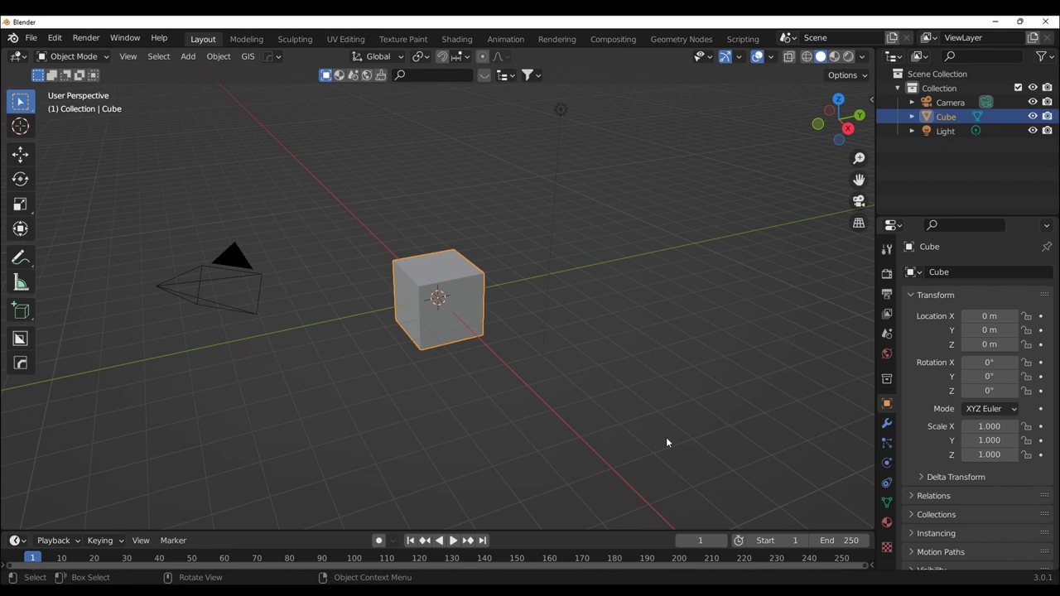
Delete the default cube from the scene
scroll(591, 479, "up", 1)
scroll(585, 480, "up", 1)
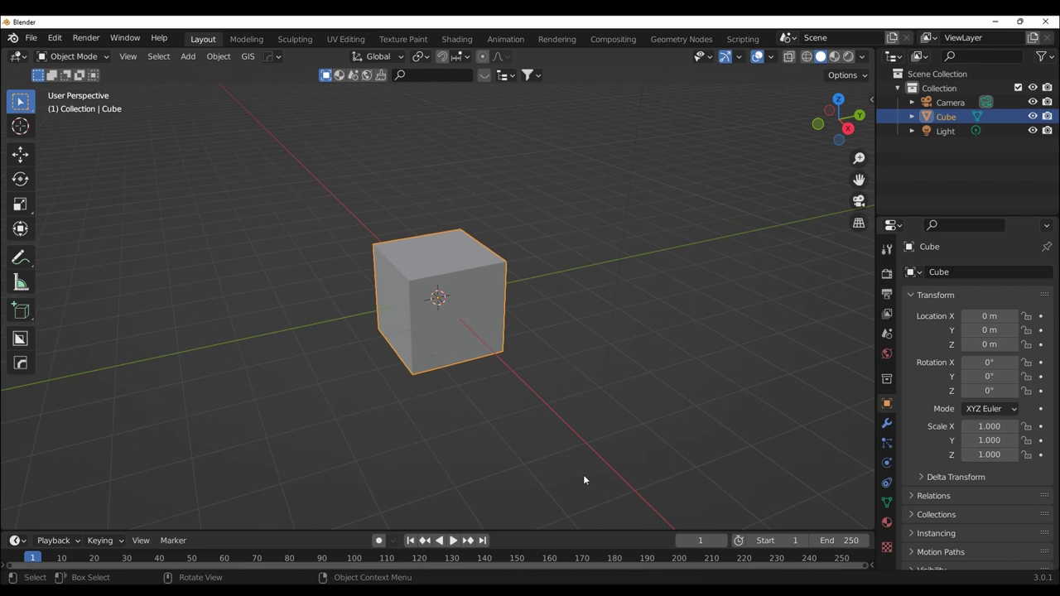
middle_click_drag(584, 480, 655, 453)
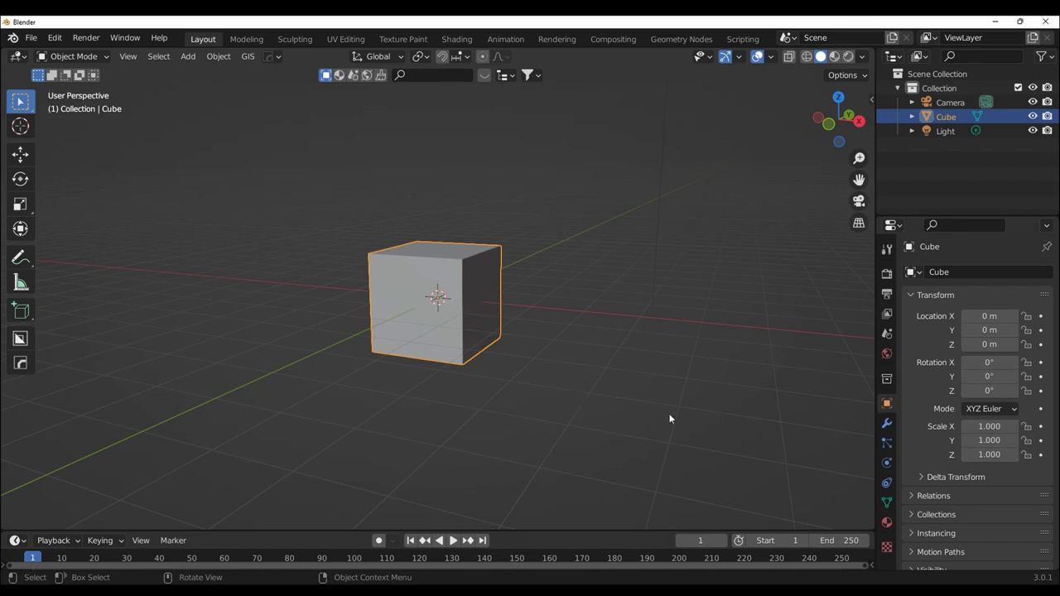
middle_click_drag(670, 419, 588, 441)
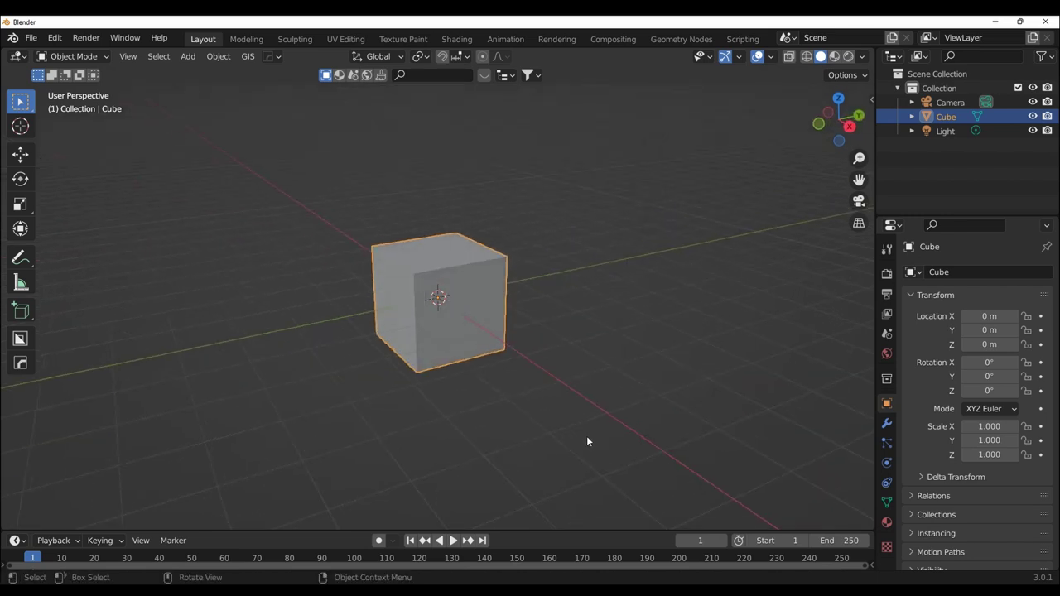
key("Delete")
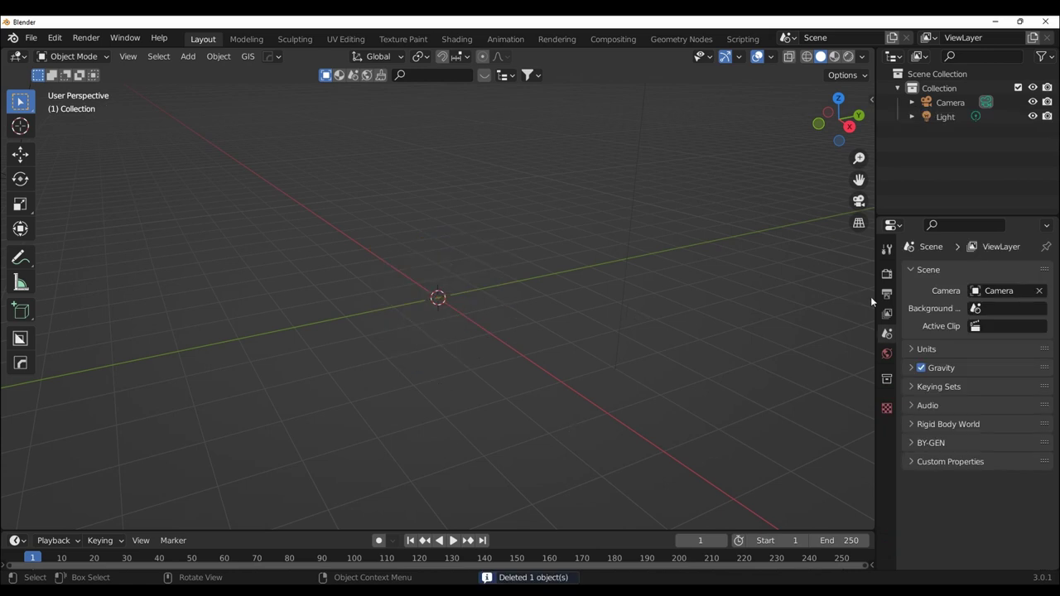
left_click_drag(874, 297, 830, 298)
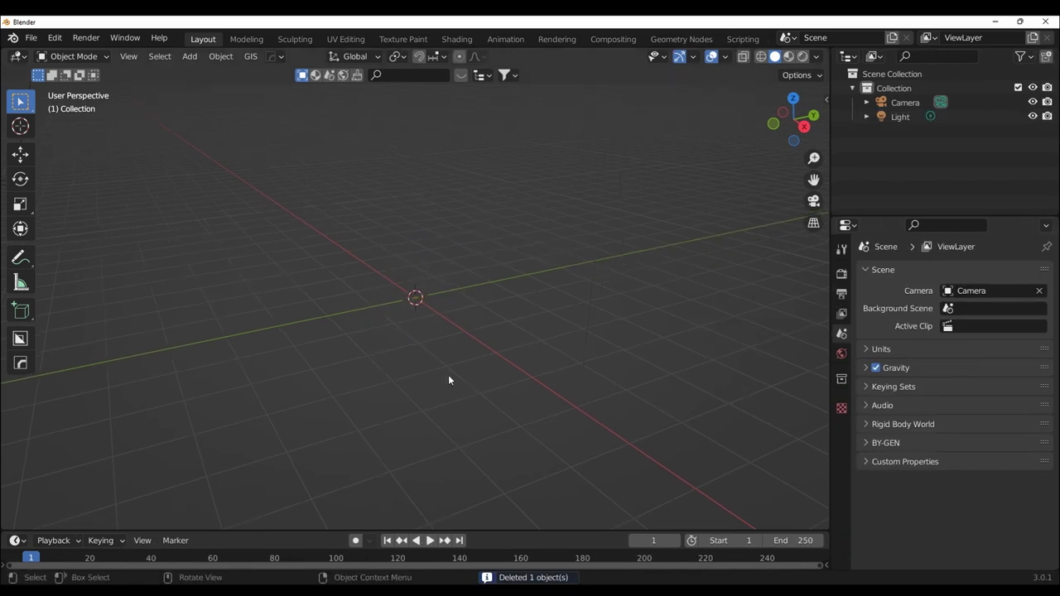
Add a plane at the origin and rename it 'Ocean'
mouse_move(448, 379)
middle_mouse_down()
mouse_move(419, 352)
mouse_move(438, 359)
middle_mouse_up()
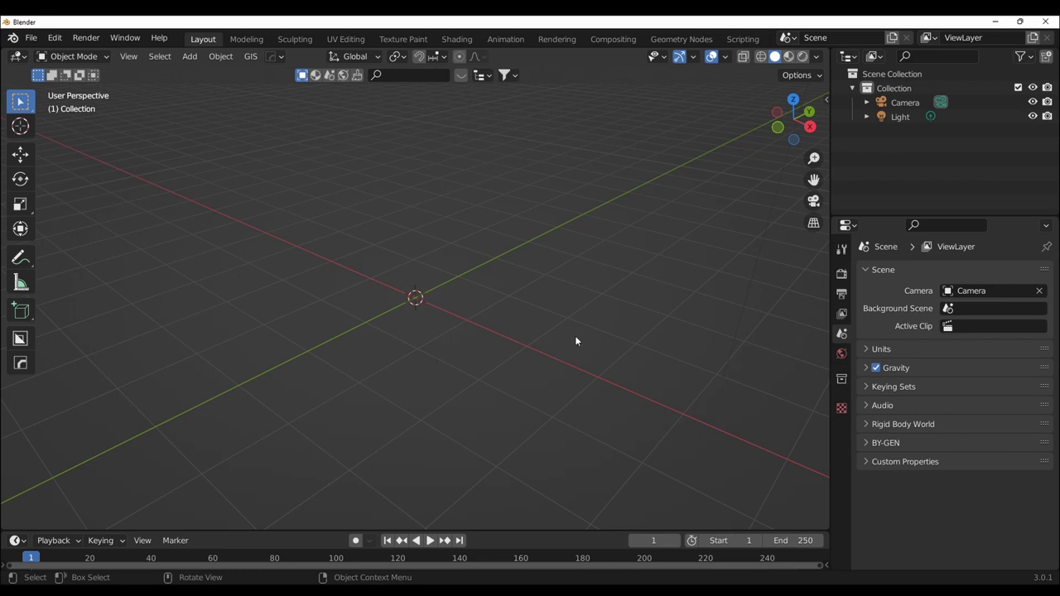
key("shift+a")
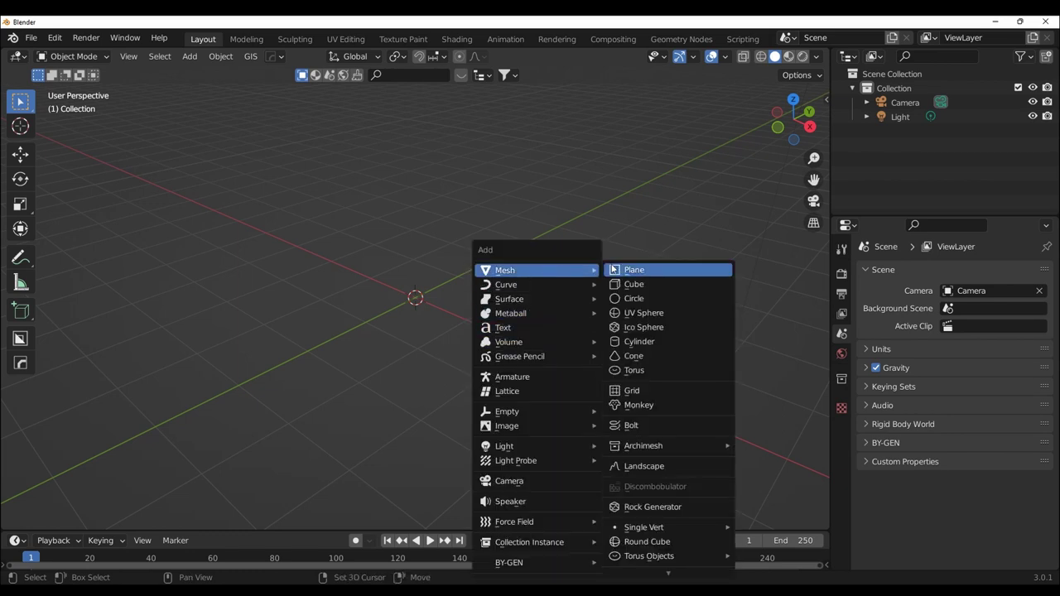
left_click(612, 270)
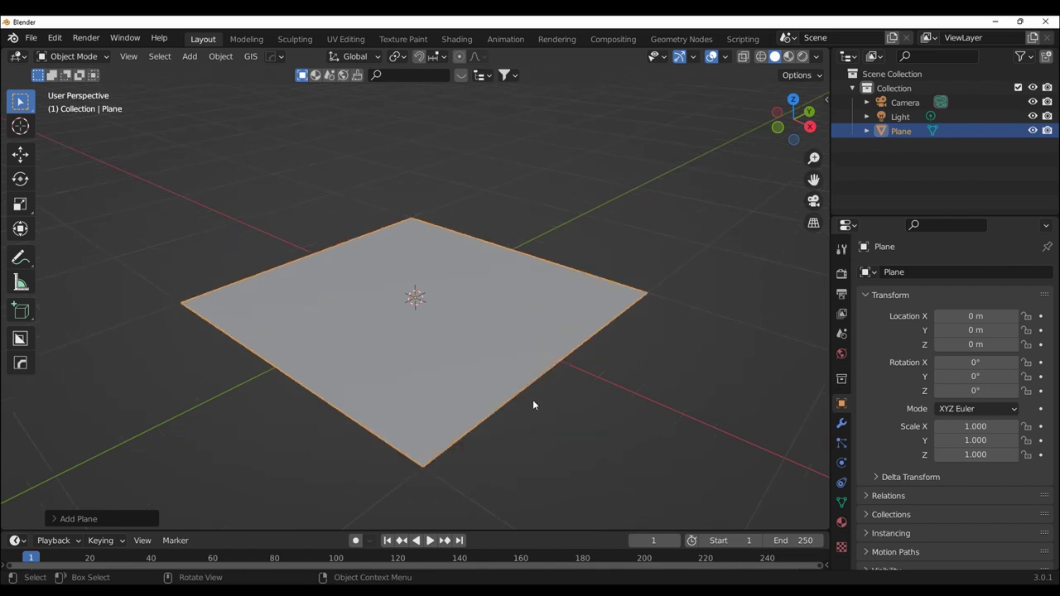
double_click(909, 130)
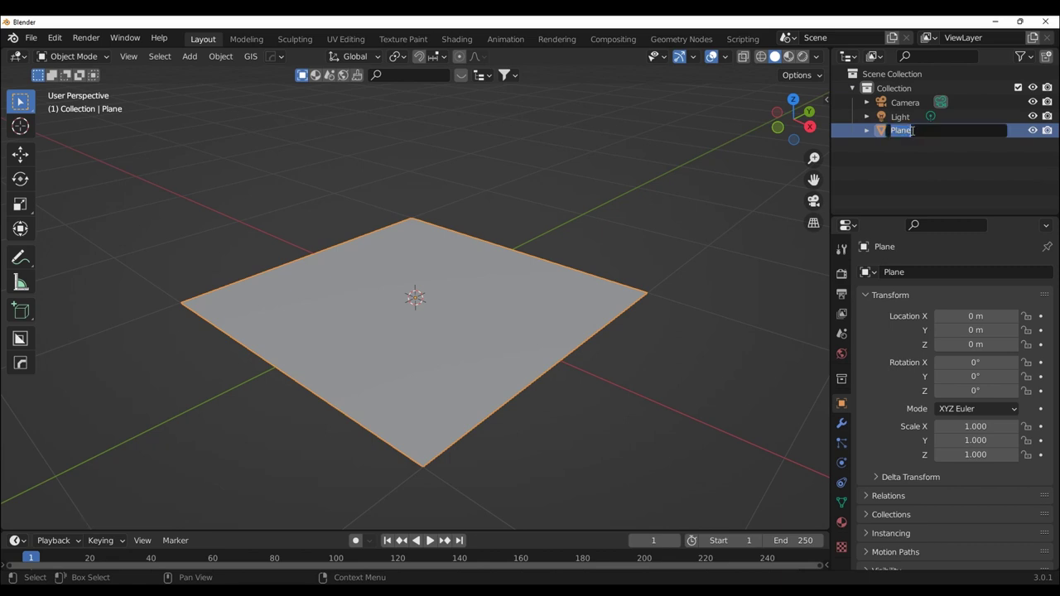
type("Oc")
type("ean")
key("Return")
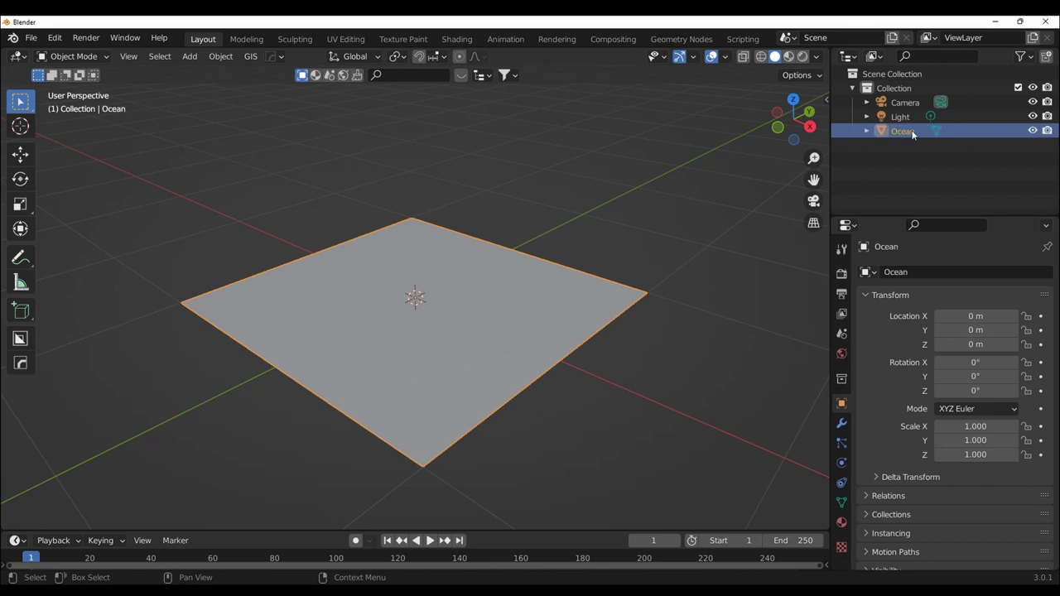
middle_click_drag(684, 417, 605, 426)
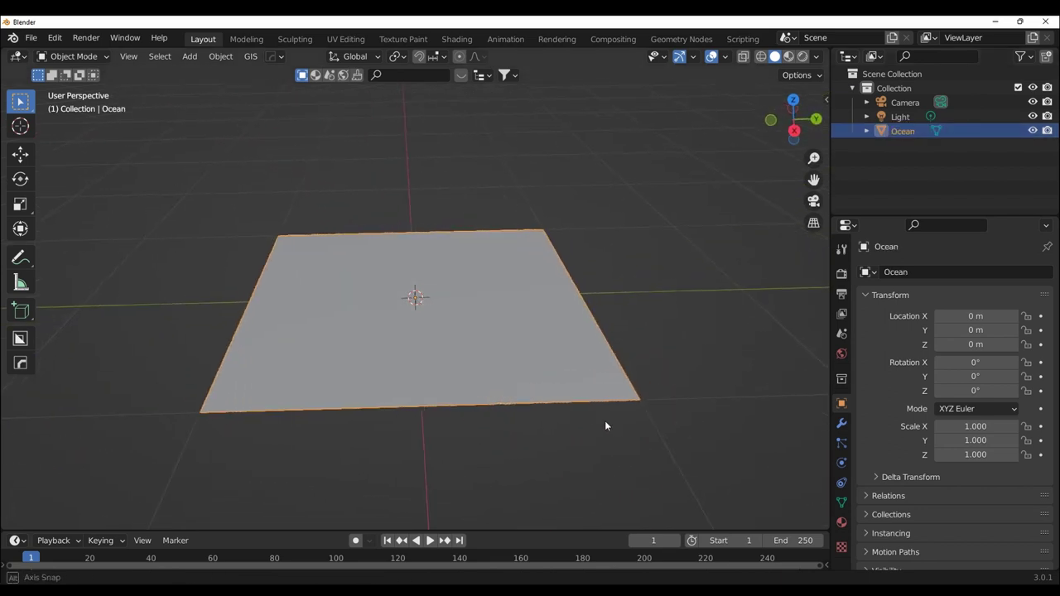
Give the Ocean plane a default Ocean modifier and zoom out to view the waves
left_click(841, 426)
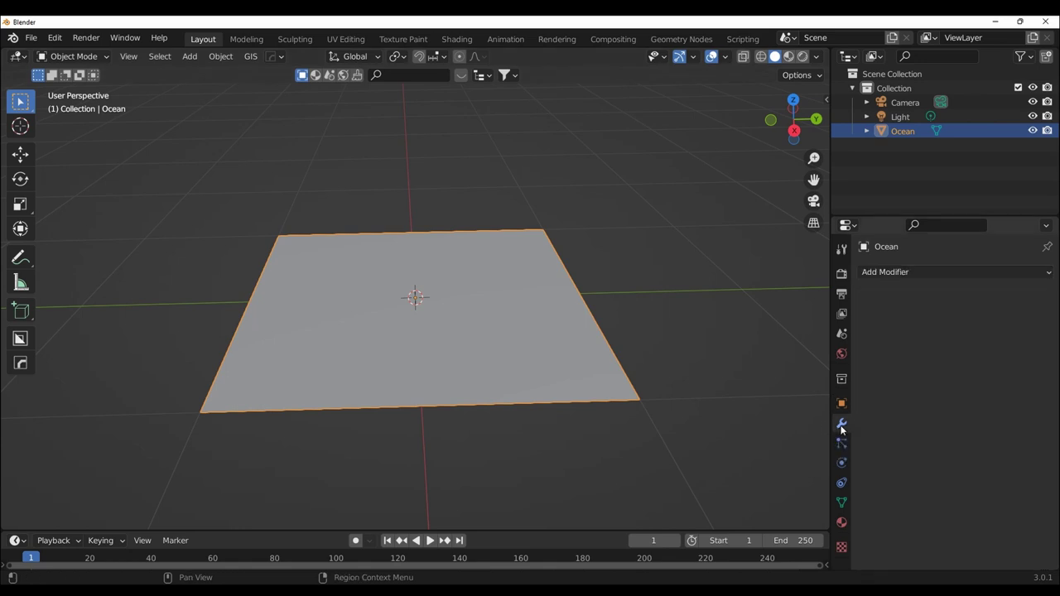
left_click(948, 275)
left_click(982, 388)
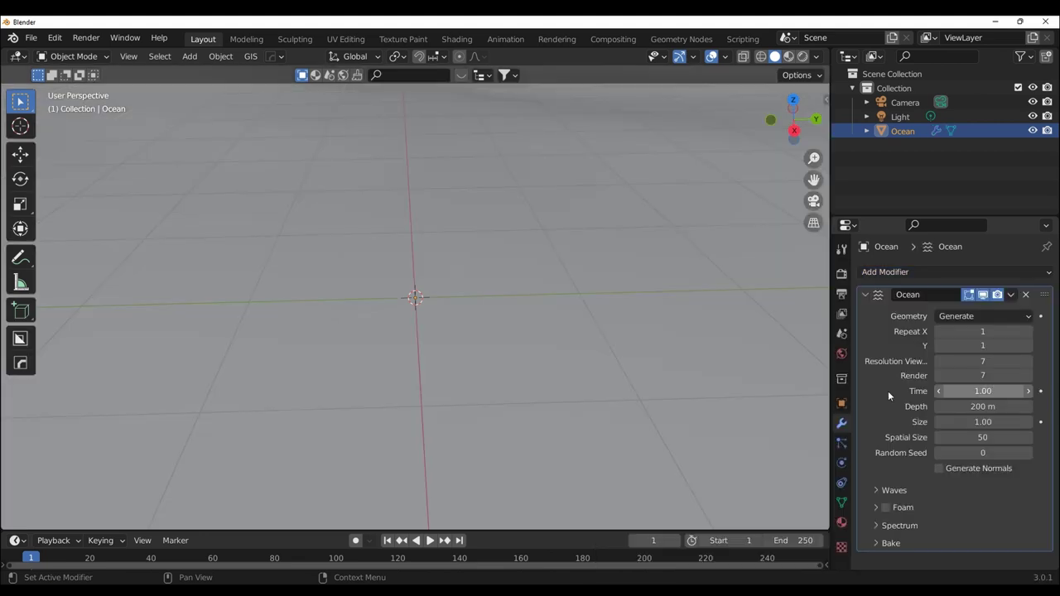
scroll(598, 414, "down", 3)
scroll(587, 419, "down", 4)
scroll(587, 419, "down", 3)
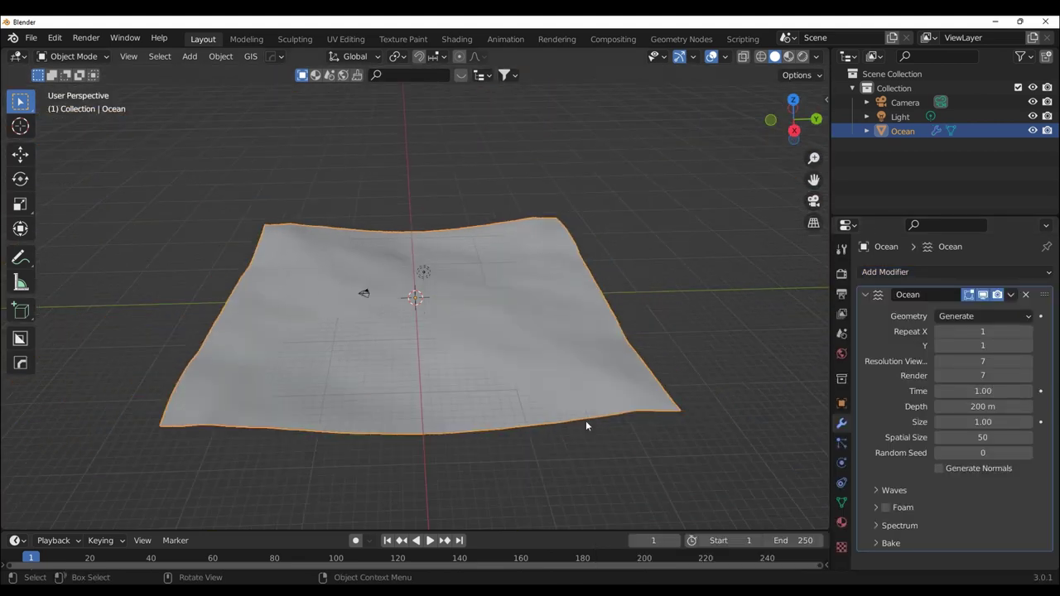
mouse_move(585, 420)
middle_mouse_down()
mouse_move(611, 412)
mouse_move(705, 304)
middle_mouse_up()
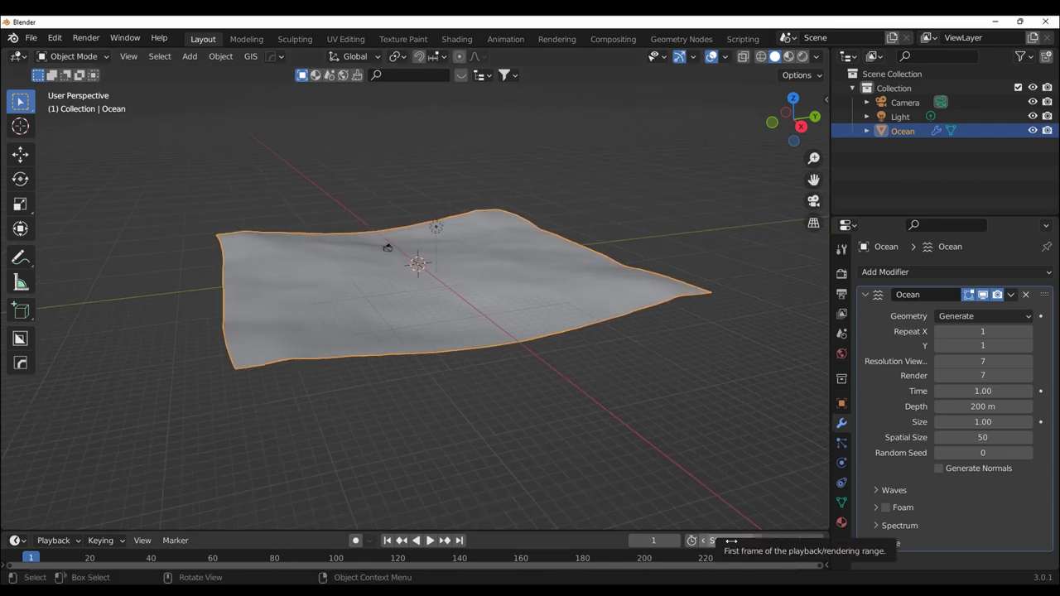
Set the end frame to 100, enlarge the timeline, and test playback from frame 1
left_click(786, 540)
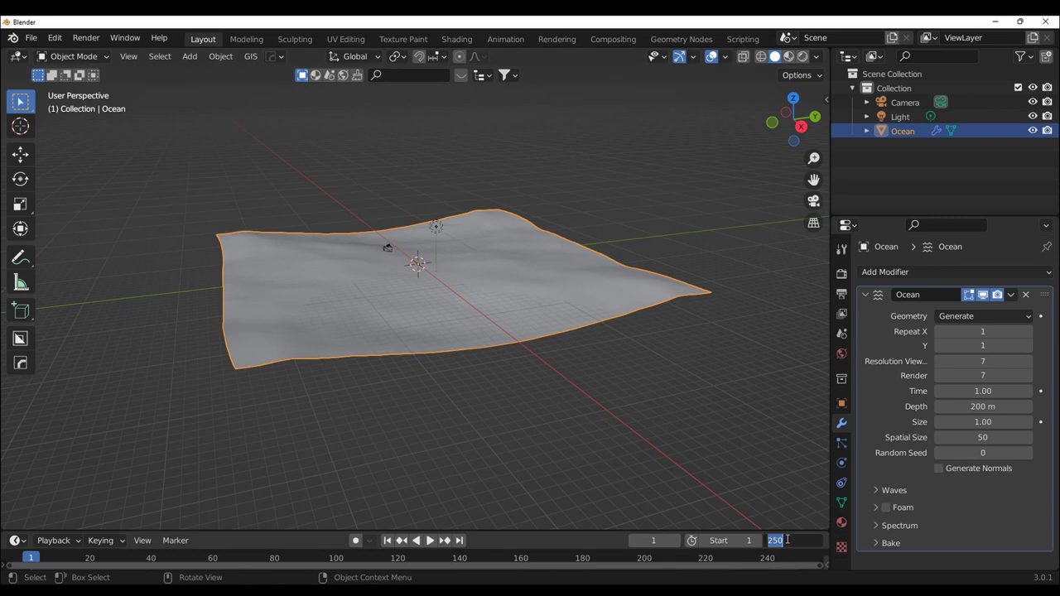
type("100")
key("Return")
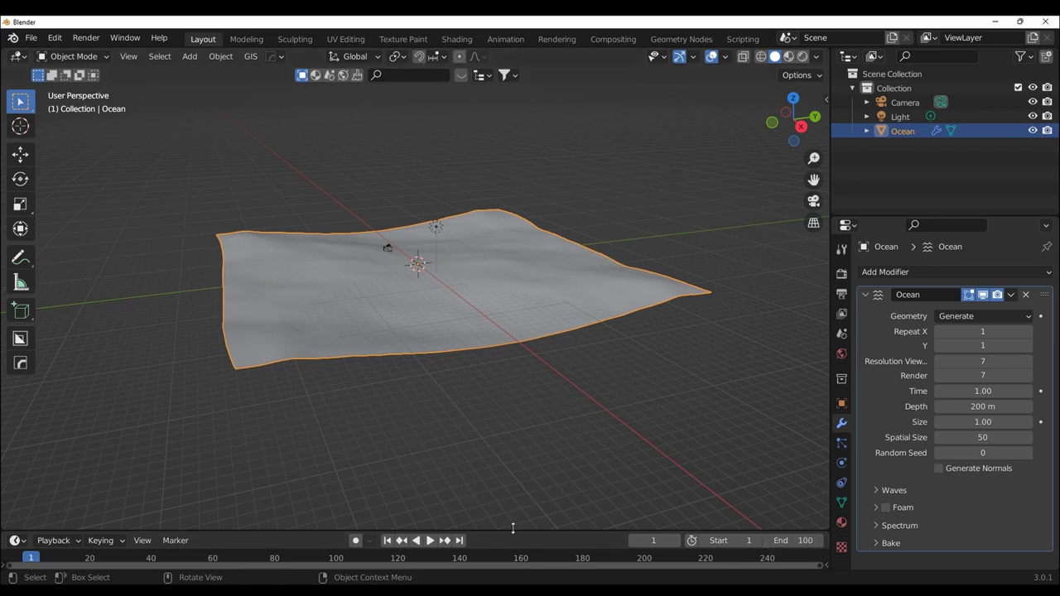
left_click_drag(513, 530, 514, 454)
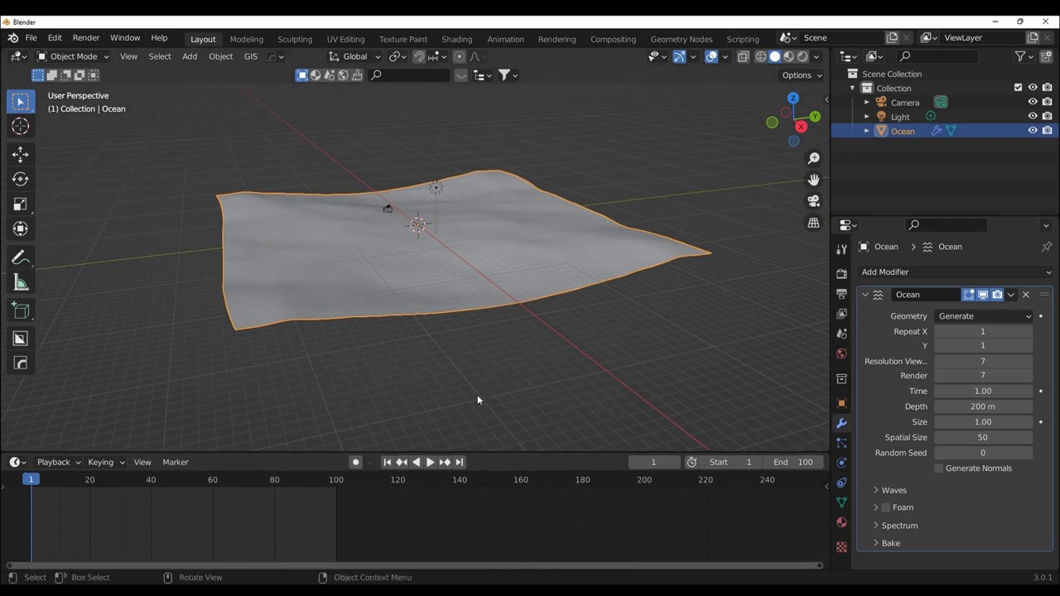
key("space")
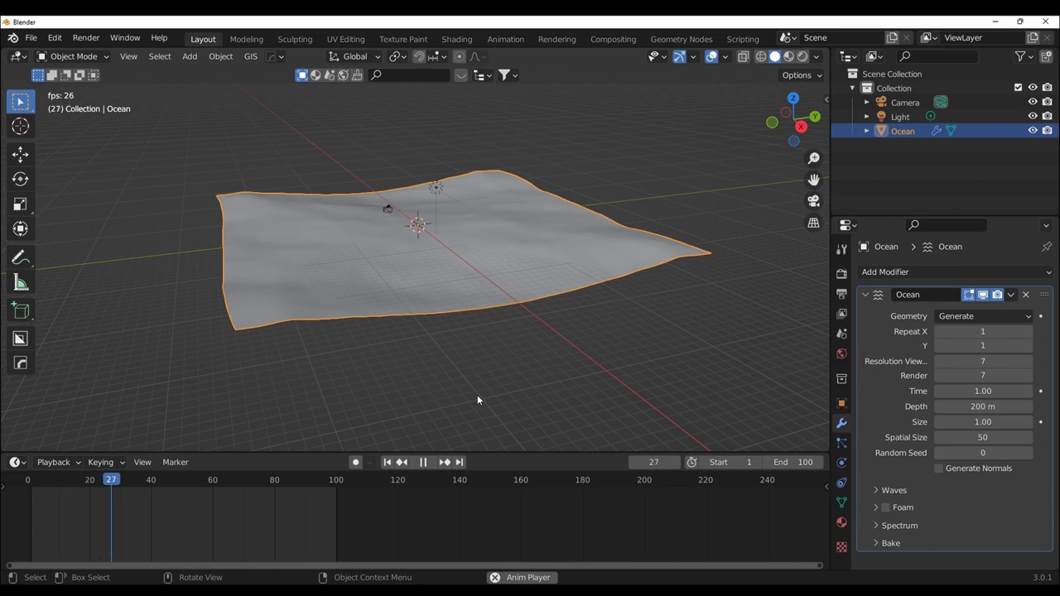
key("space")
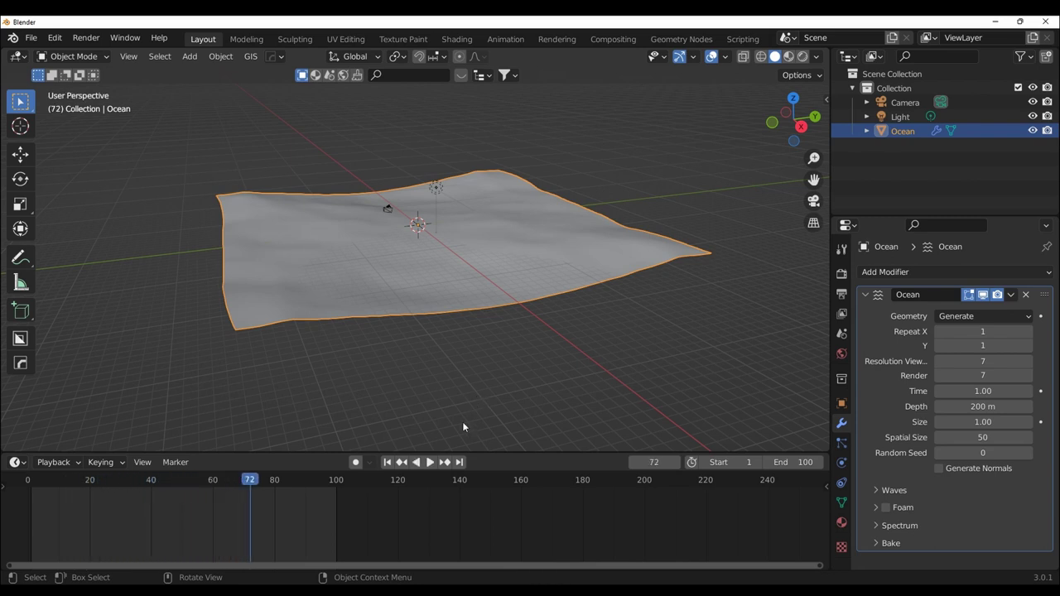
left_click(387, 462)
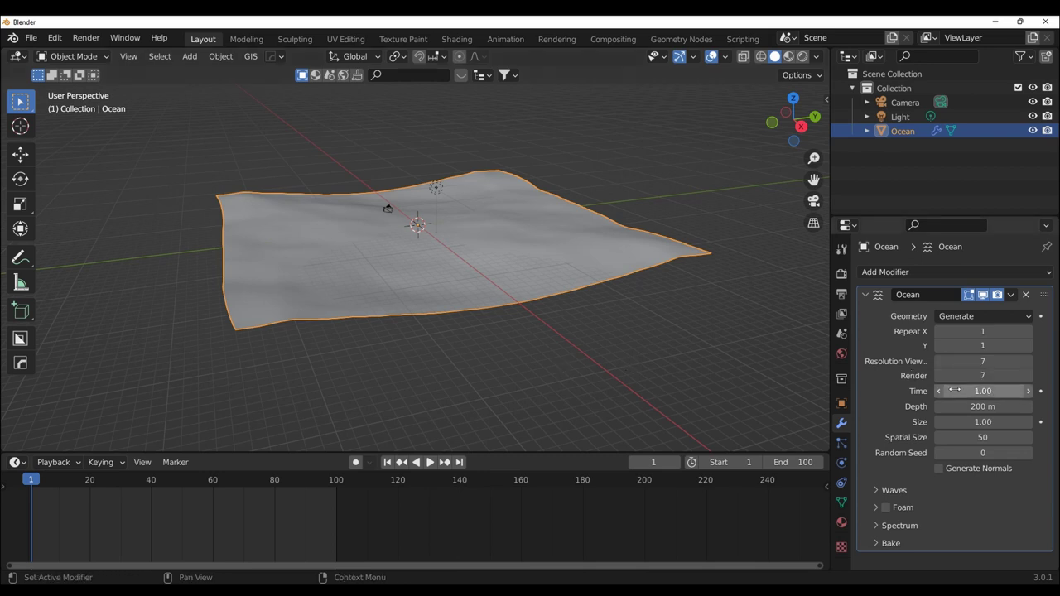
Keyframe Ocean Time at 1.00 on frame 1 and 6.00 on frame 100
left_click(1040, 393)
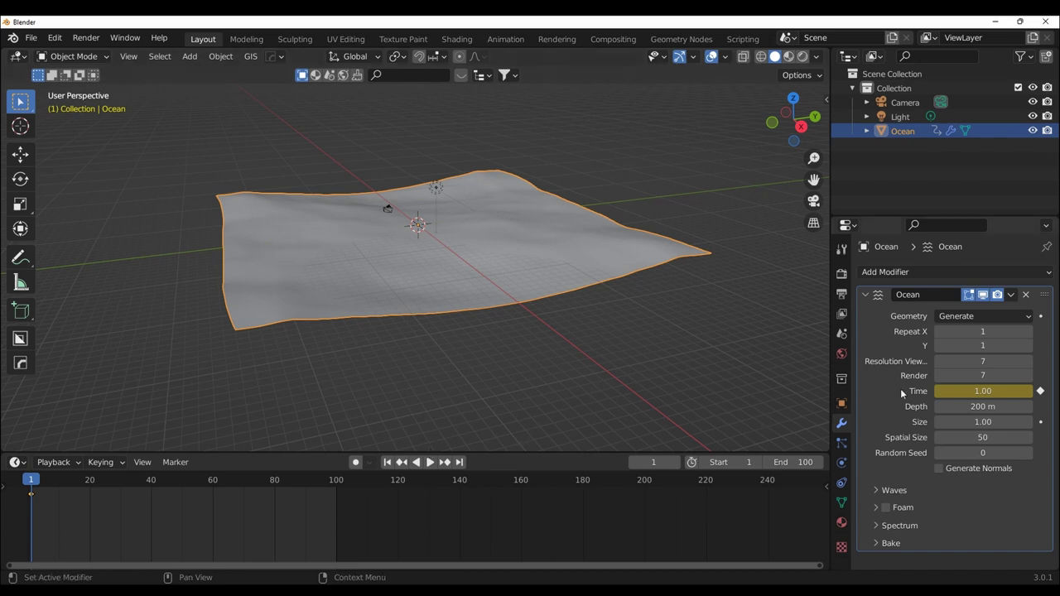
left_click(460, 463)
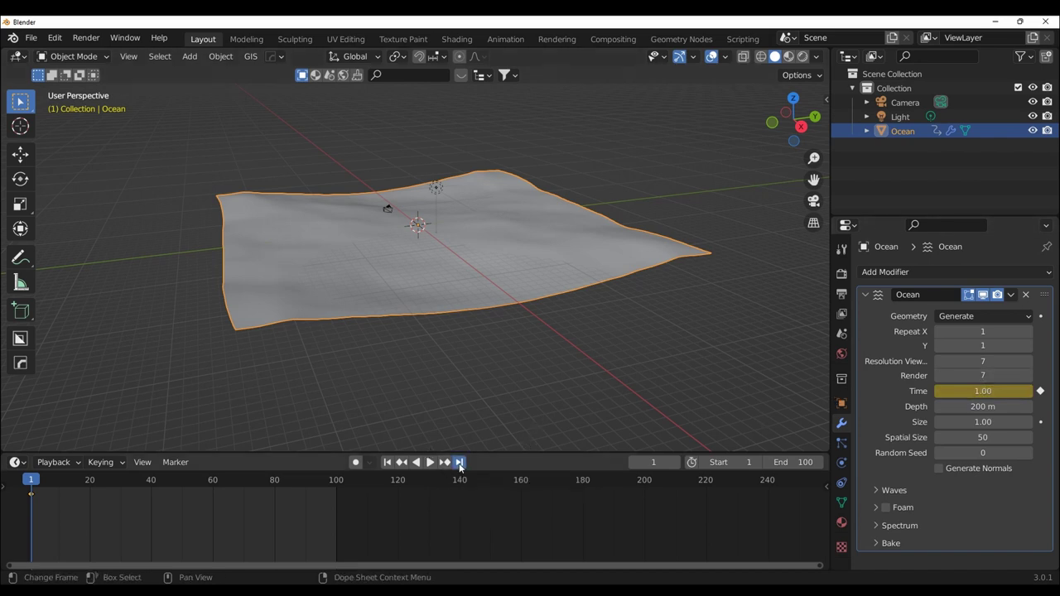
left_click(985, 391)
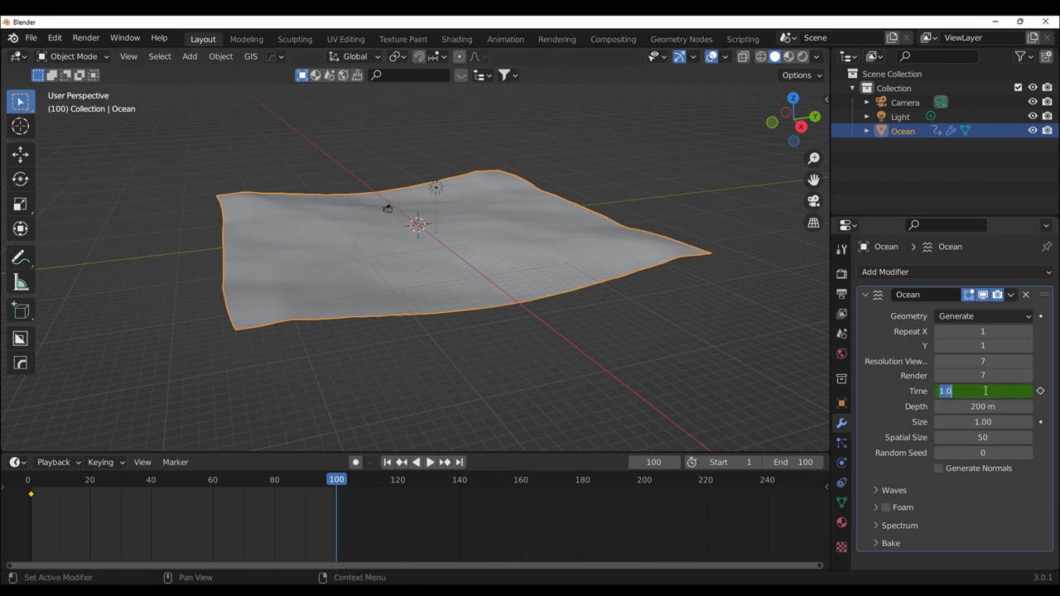
type("5")
key("Return")
key("i")
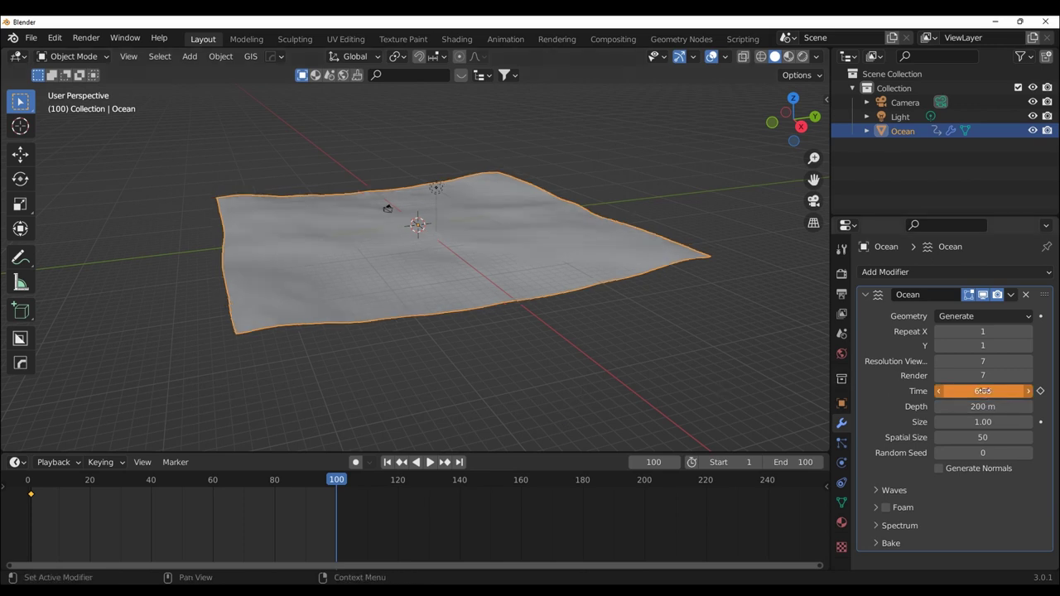
left_click(1040, 390)
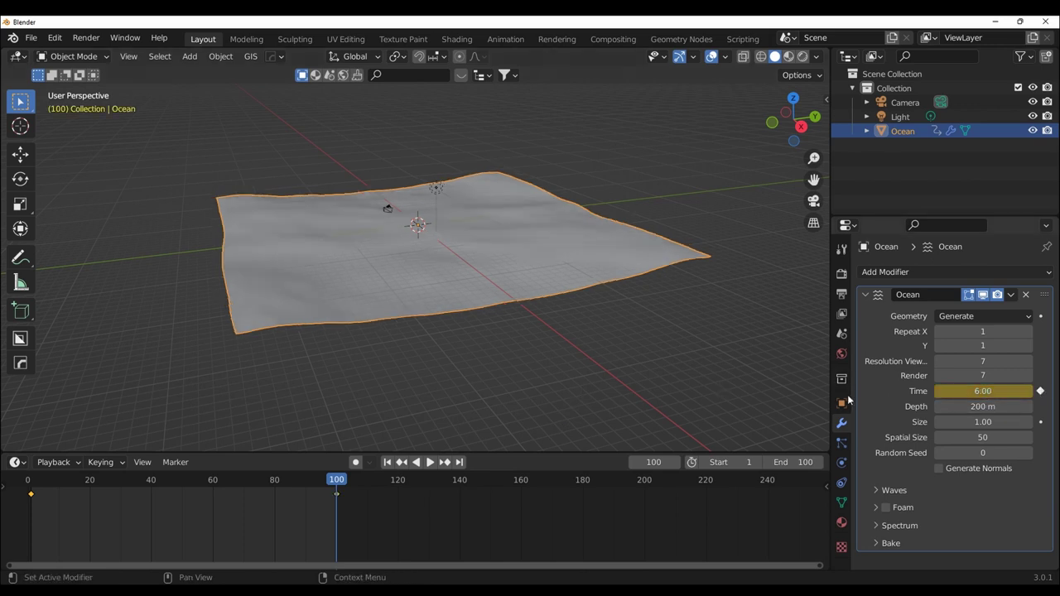
Play back the animated waves, then return to frame 1
left_click(428, 462)
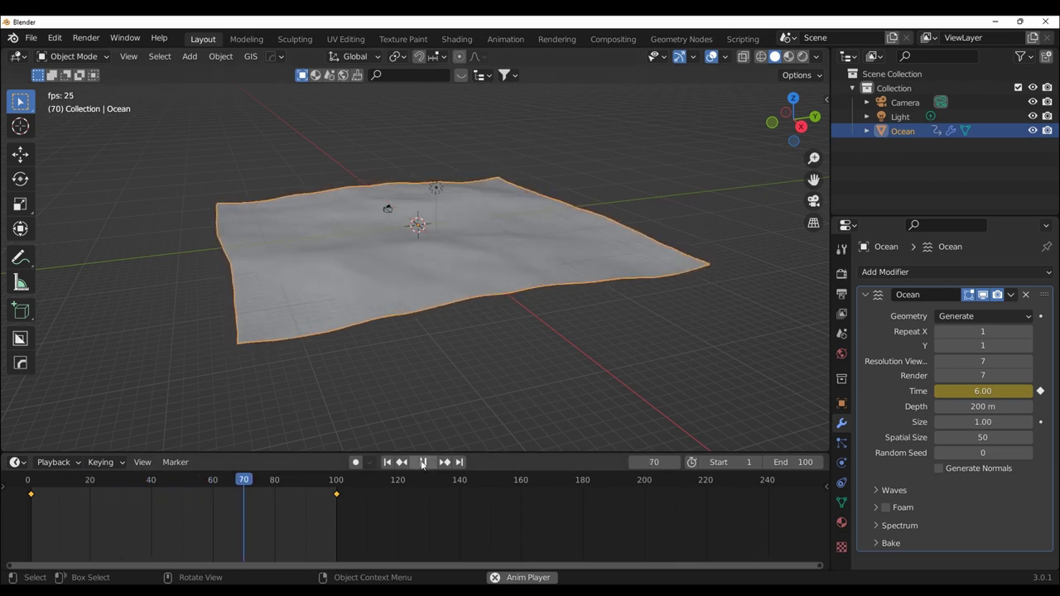
left_click(423, 462)
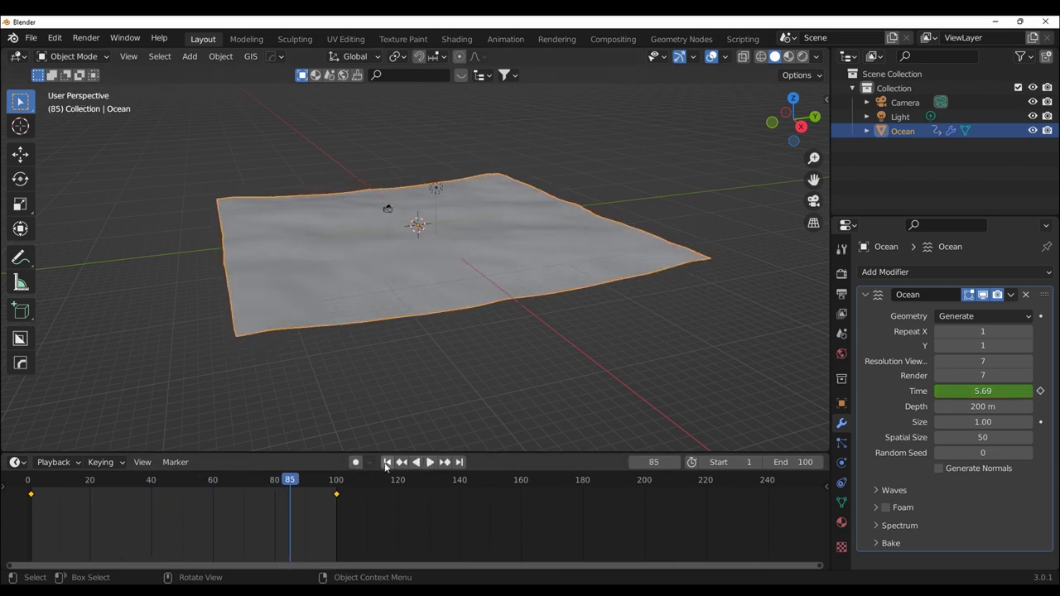
left_click(386, 464)
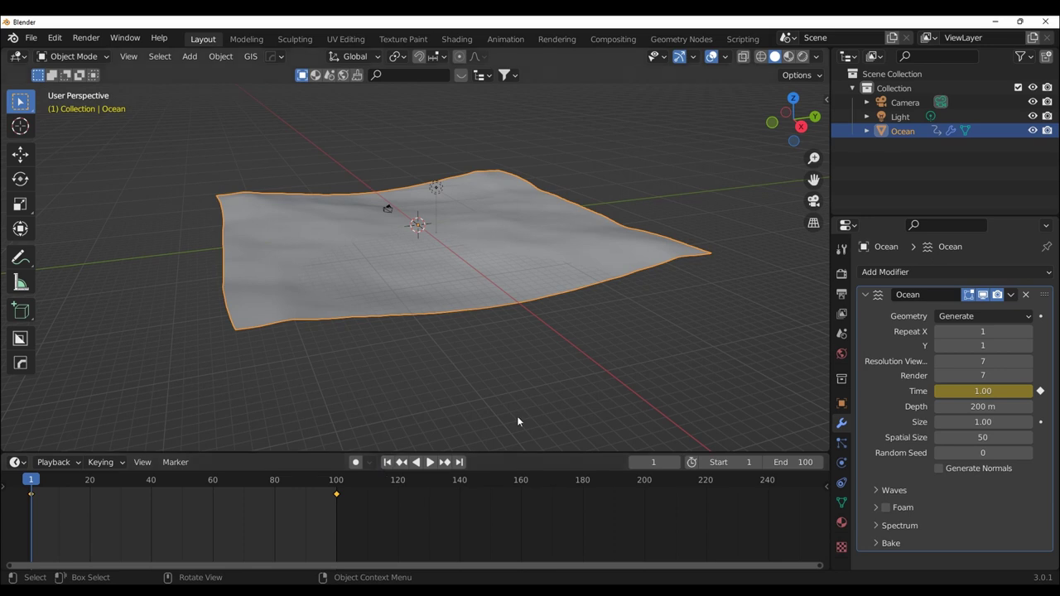
Zoom and orbit around the rippling ocean, then bring up the Add menu
scroll(580, 354, "up", 2)
scroll(586, 371, "up", 3)
scroll(576, 385, "up", 2)
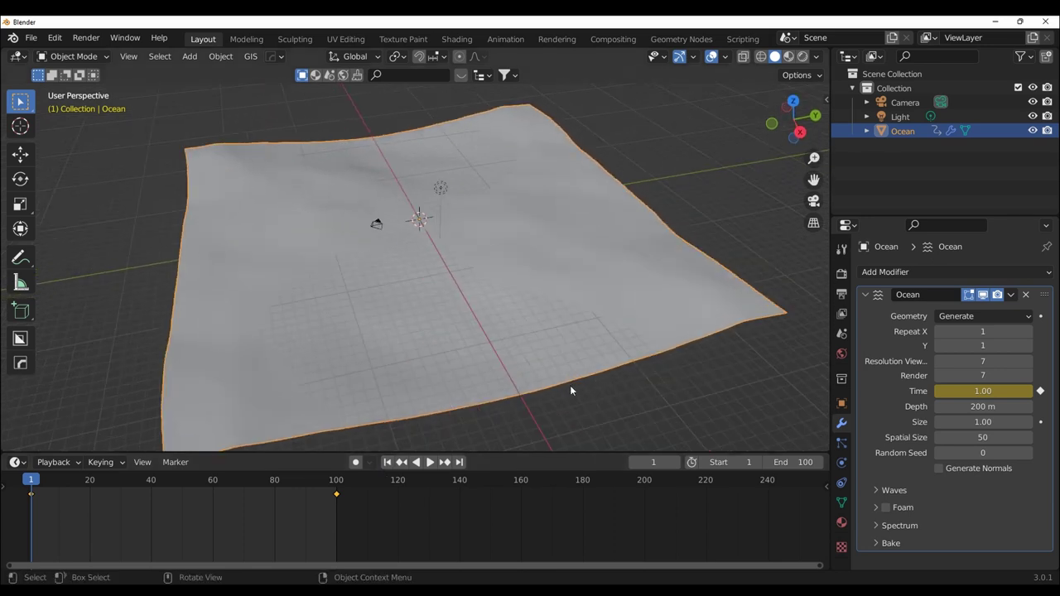
mouse_move(591, 393)
middle_mouse_down()
mouse_move(722, 381)
mouse_move(701, 388)
middle_mouse_up()
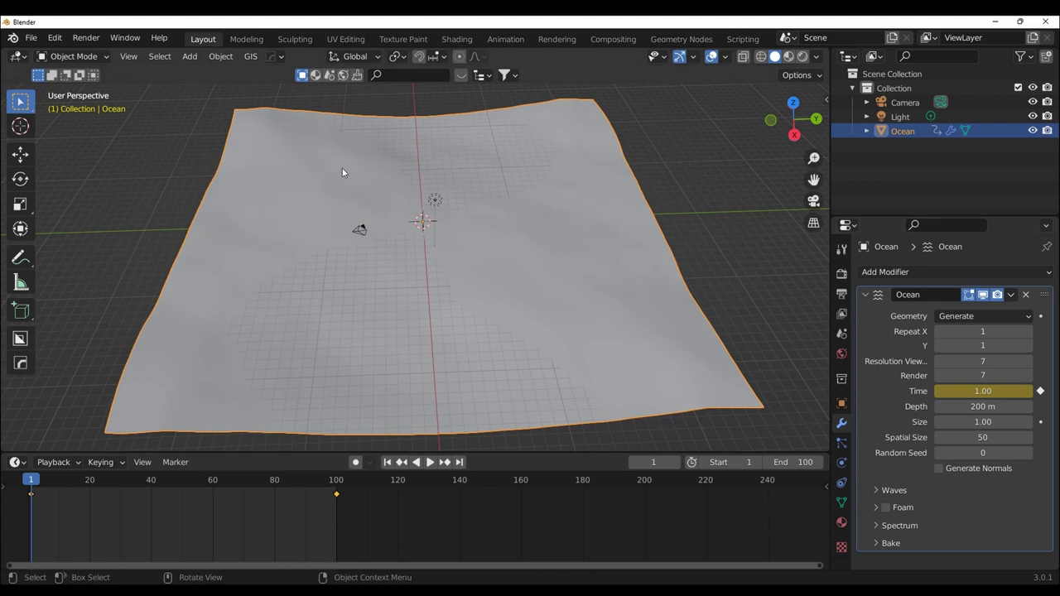
scroll(436, 322, "up", 1)
scroll(434, 333, "down", 4)
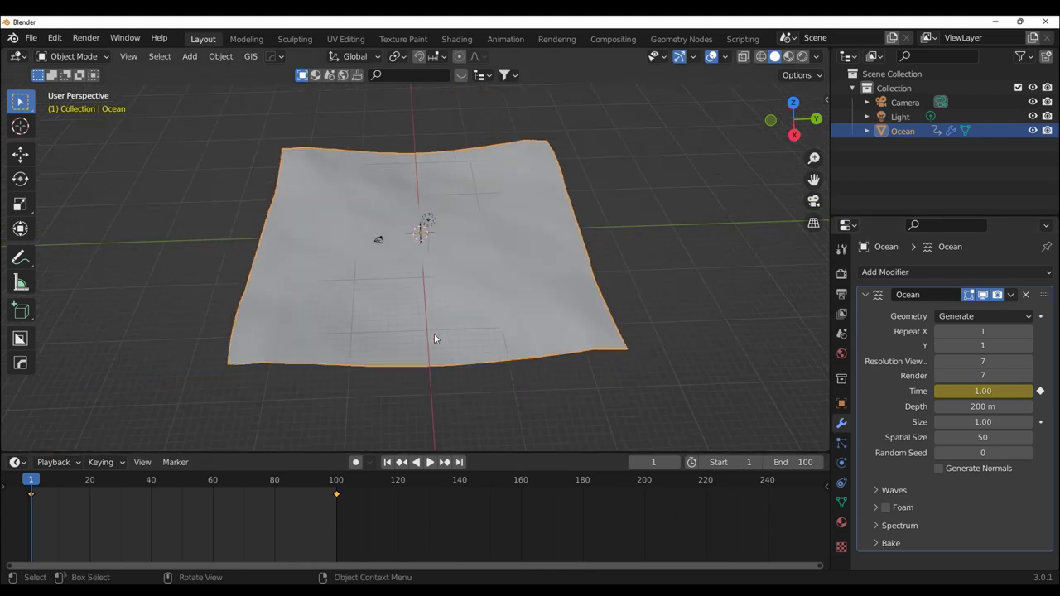
middle_click_drag(434, 332, 489, 311)
scroll(490, 309, "up", 1)
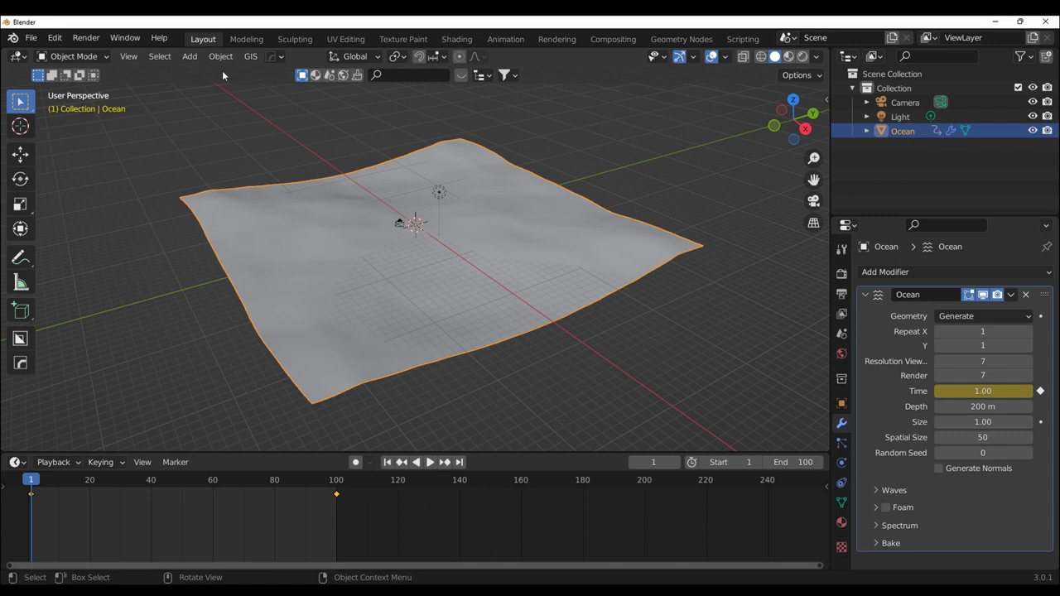
key("shift+a")
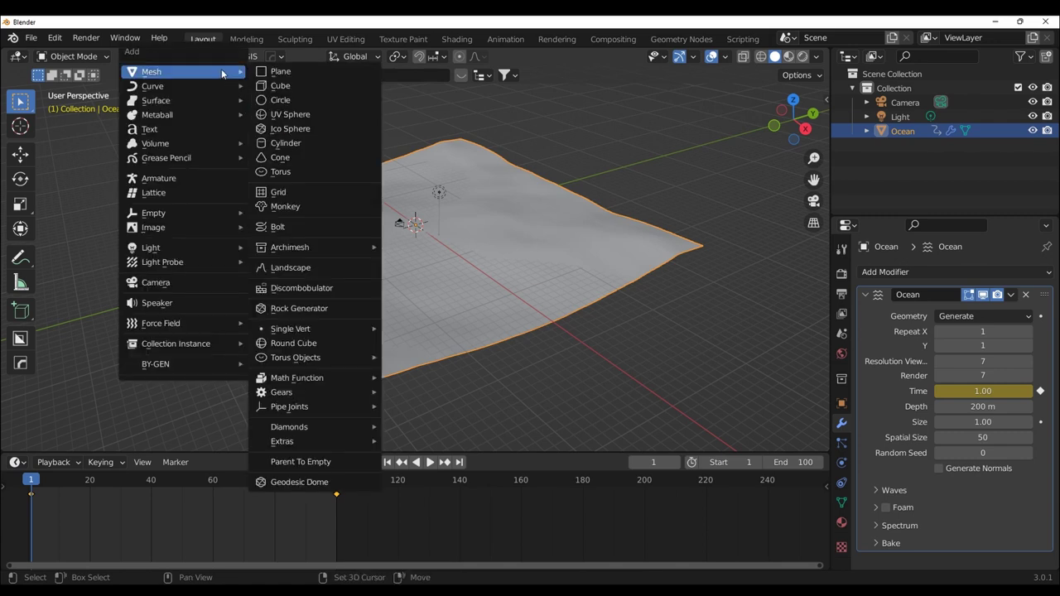
Add a new plane at the origin and scale it up slightly
left_click(319, 79)
scroll(427, 272, "up", 1)
scroll(427, 271, "up", 1)
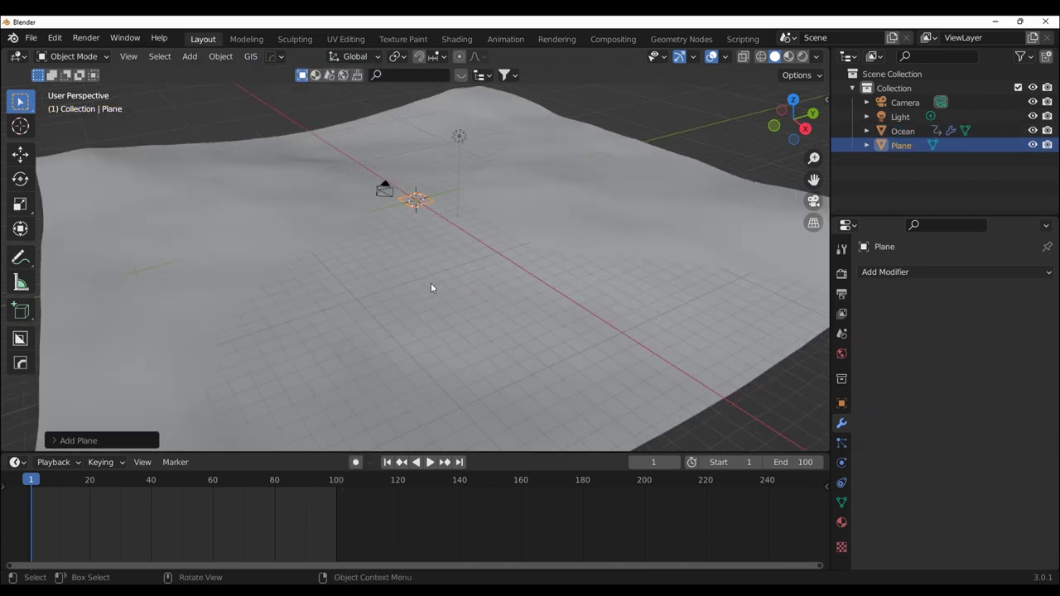
scroll(430, 283, "down", 1)
middle_click_drag(468, 279, 487, 275)
key("s")
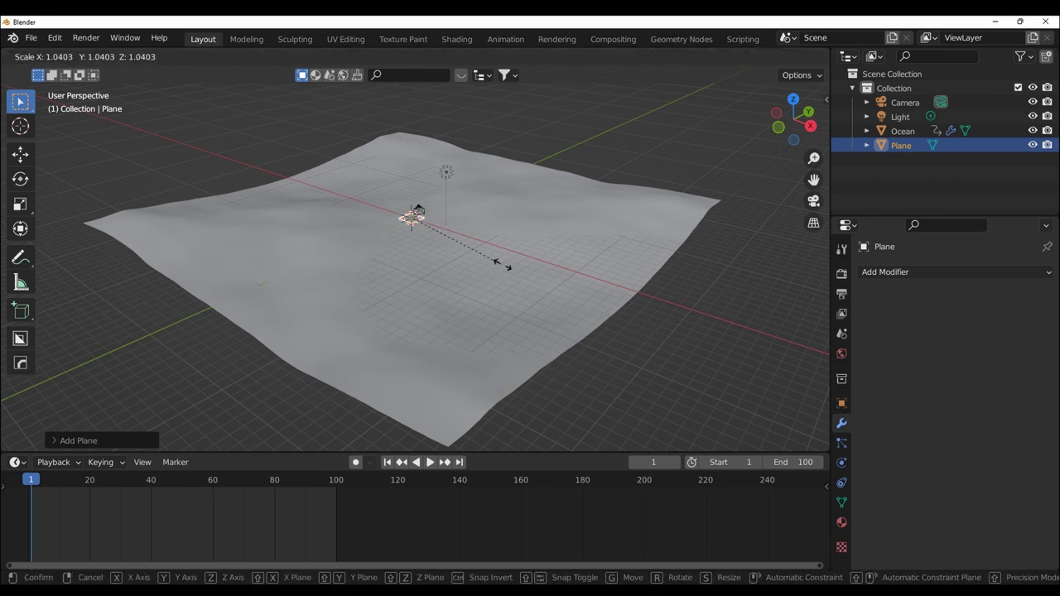
left_click(534, 166)
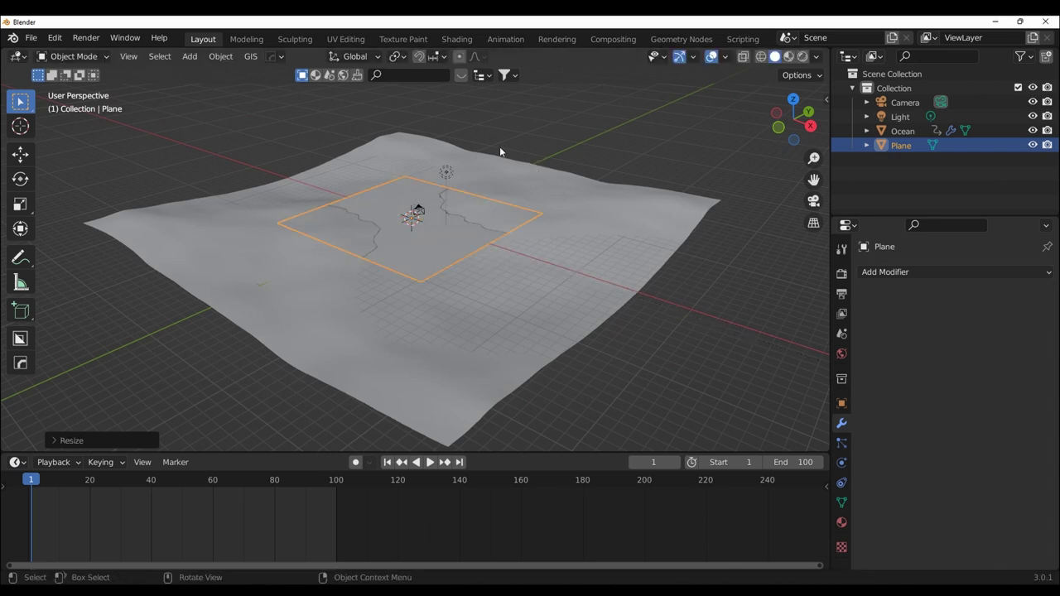
mouse_move(664, 257)
middle_mouse_down()
mouse_move(591, 273)
mouse_move(631, 246)
middle_mouse_up()
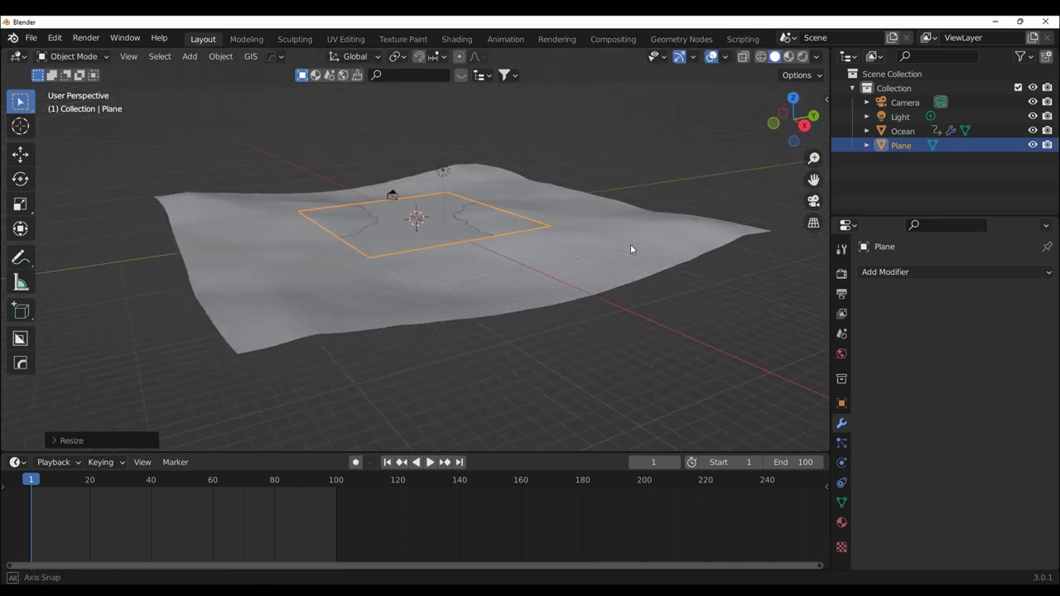
Rename the new plane 'onde'
double_click(902, 146)
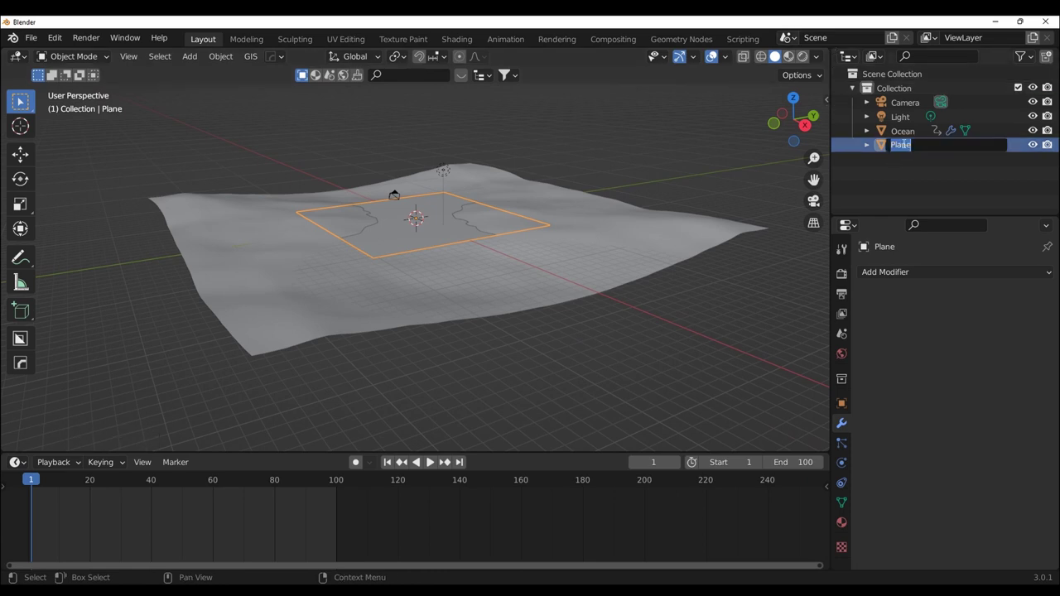
type("onde")
key("Return")
Hide the Ocean object in the Outliner so only the flat onde plane shows
mouse_move(625, 149)
middle_mouse_down()
mouse_move(539, 279)
mouse_move(586, 290)
middle_mouse_up()
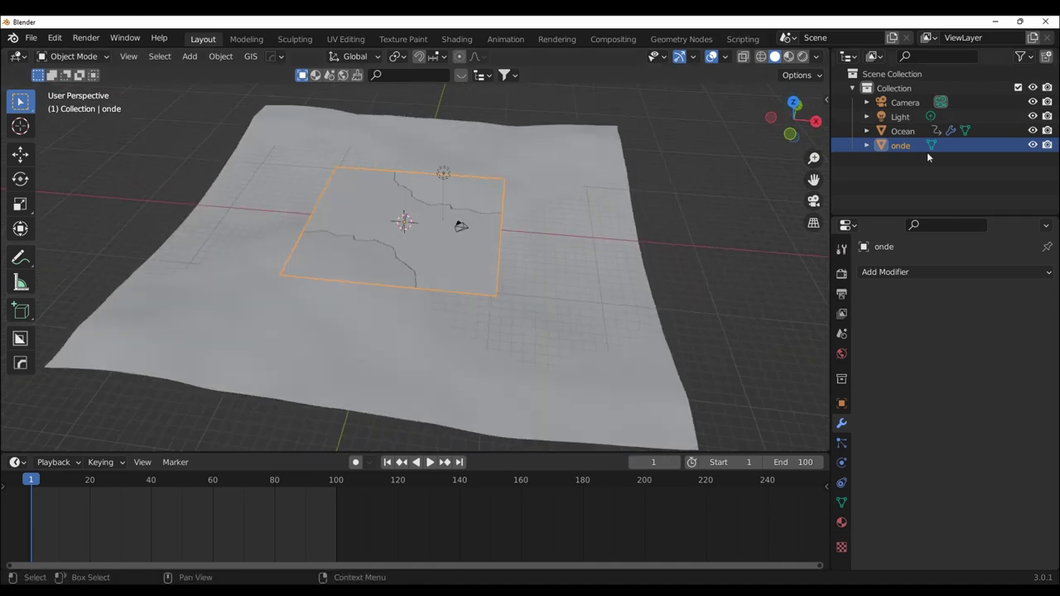
left_click(1033, 130)
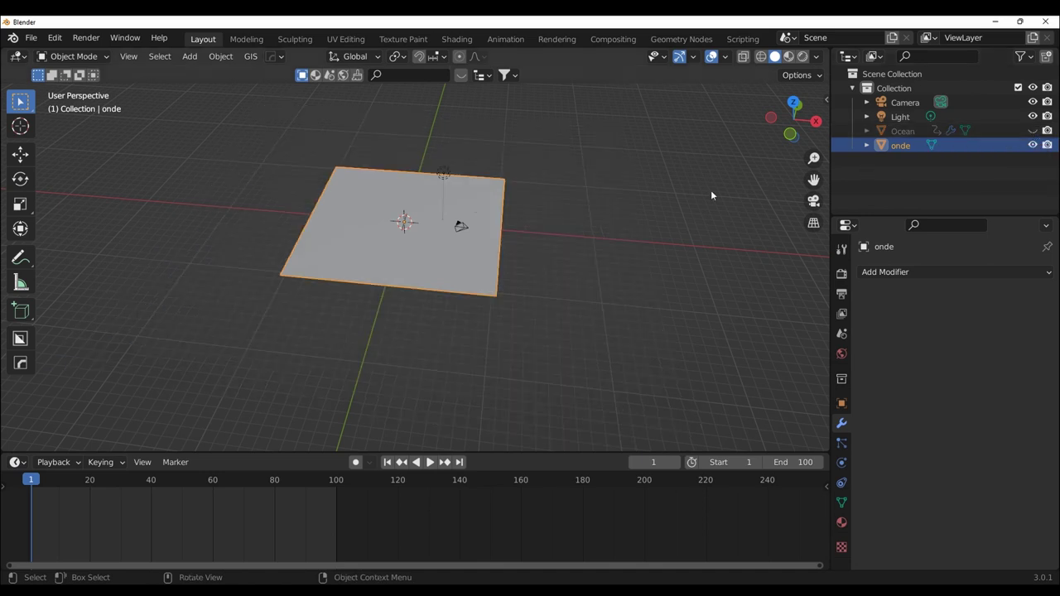
mouse_move(710, 190)
middle_mouse_down()
mouse_move(605, 229)
mouse_move(611, 262)
middle_mouse_up()
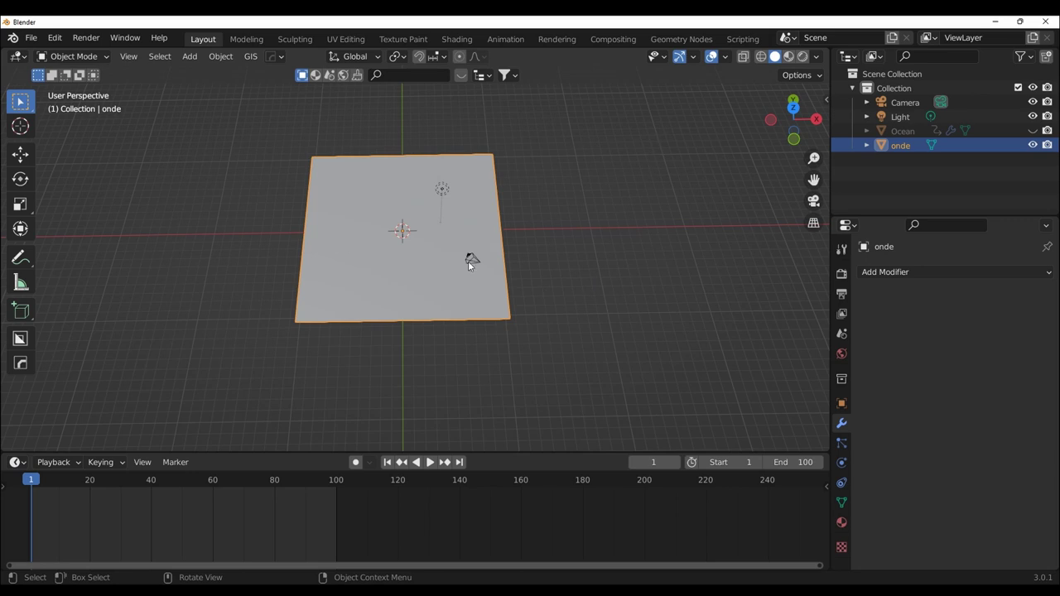
In Edit Mode, subdivide the onde plane with 8 cuts
key("Tab")
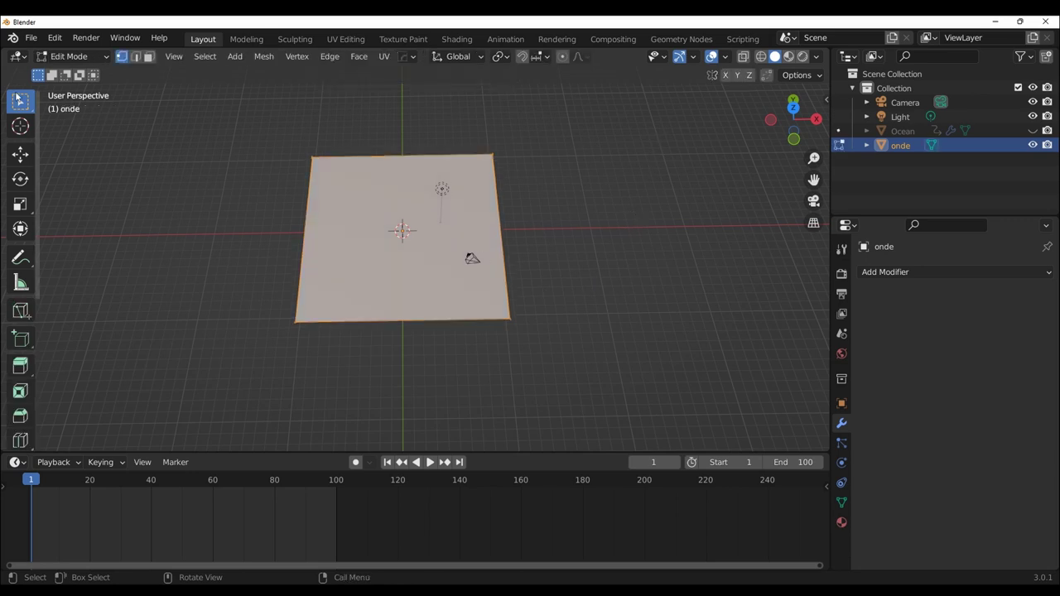
right_click(361, 228)
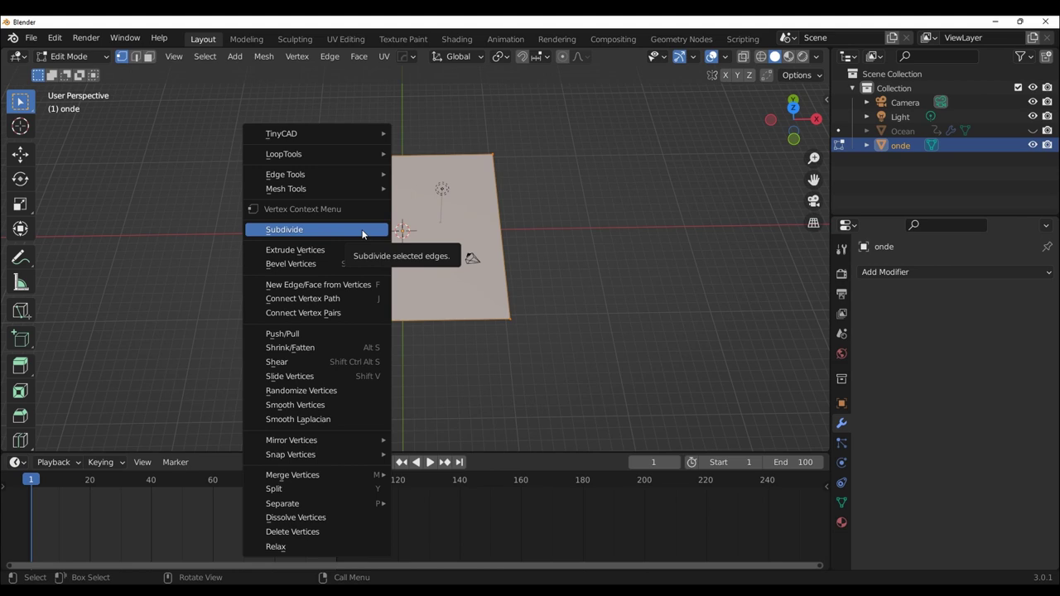
left_click(362, 234)
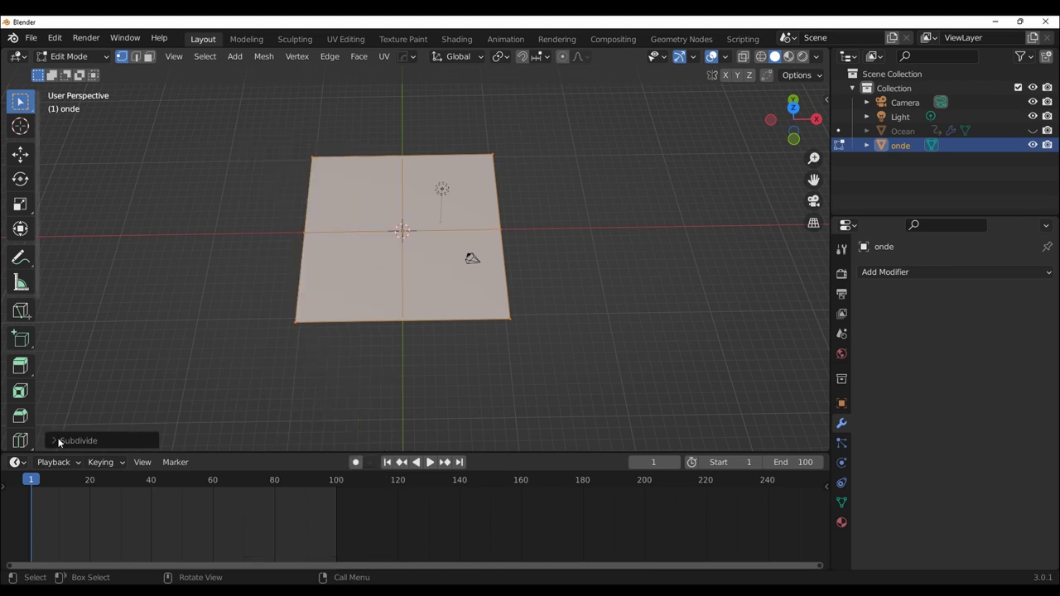
left_click(184, 343)
type("8")
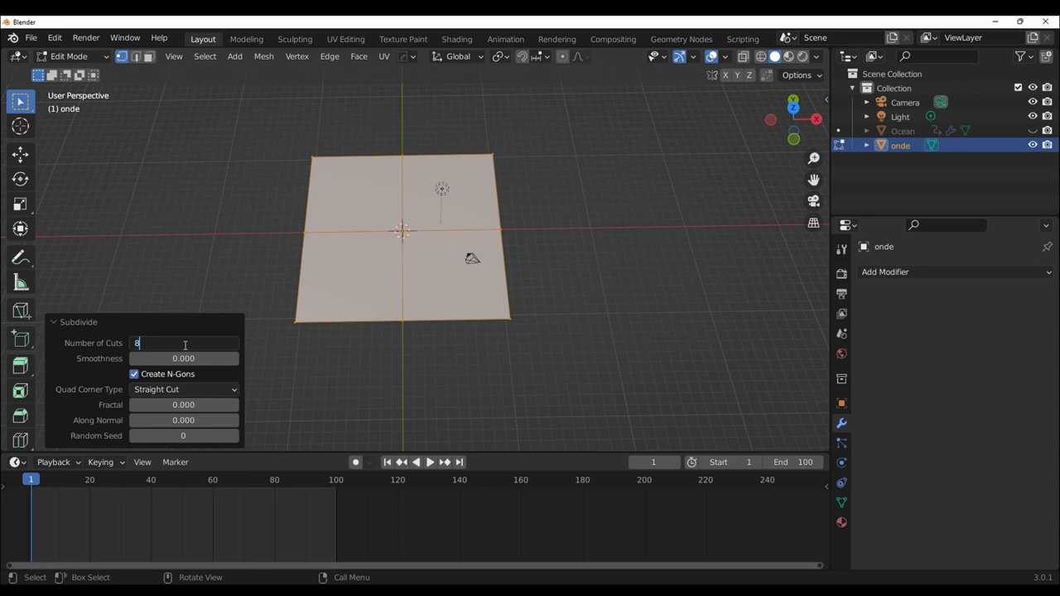
key("Return")
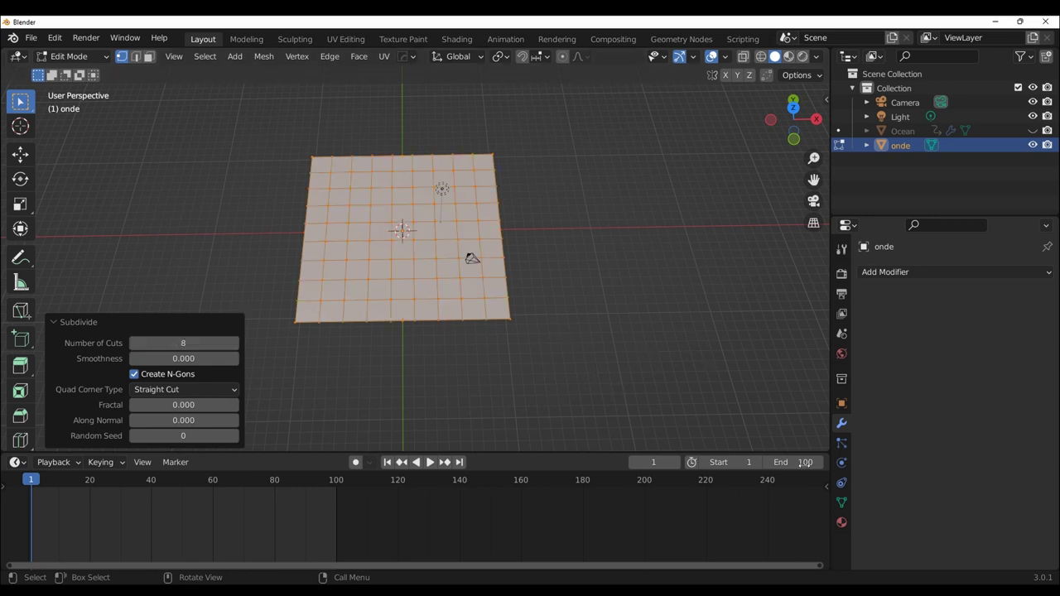
Deselect all, then box-select the grid's top-left and top-right corner vertices
left_click(841, 503)
left_click(627, 203)
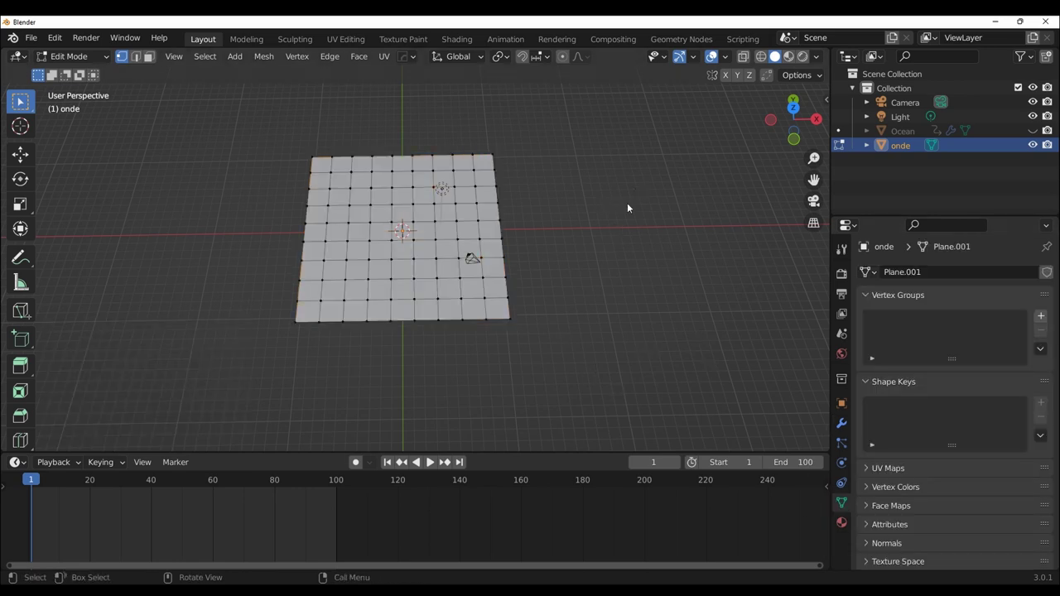
middle_click_drag(627, 203, 630, 230)
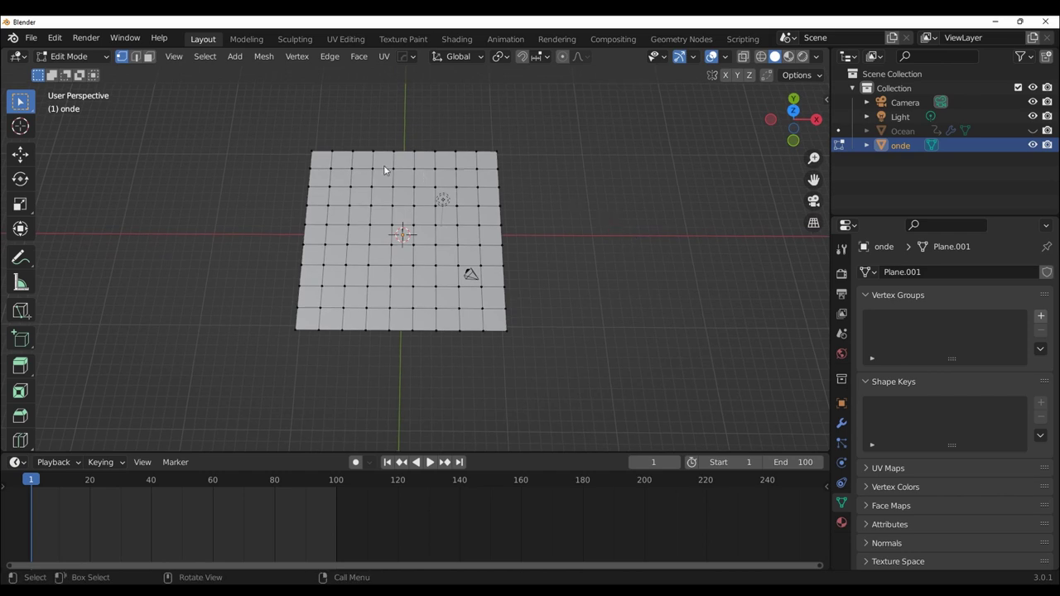
key("b")
left_click_drag(308, 146, 320, 159)
left_click_drag(491, 141, 505, 159, "shift")
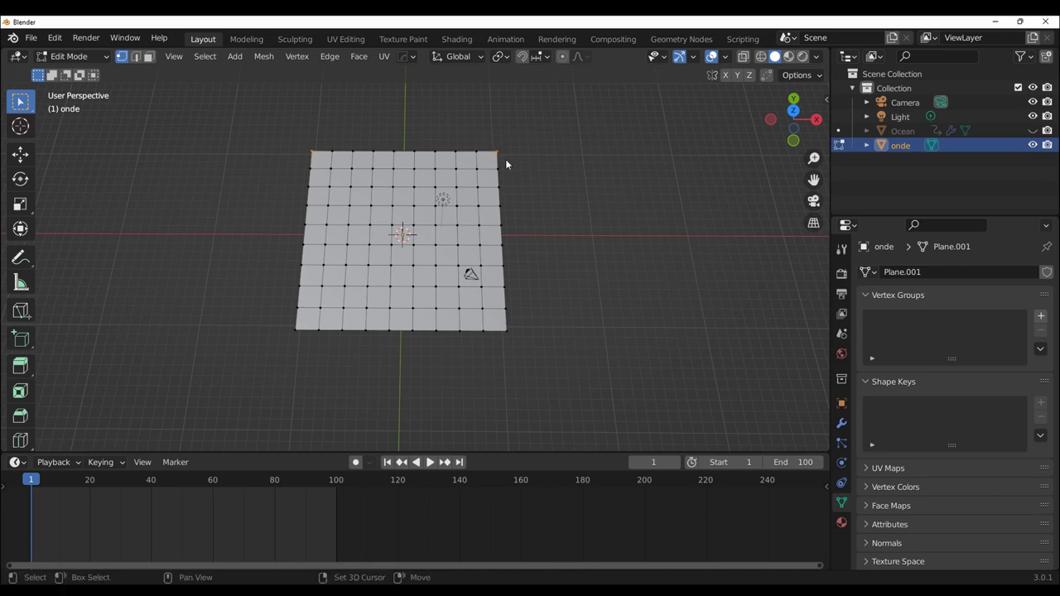
Add the bottom-middle vertex, assign all three to new group 'triangolo', and return to Object Mode
left_click(383, 330, "shift")
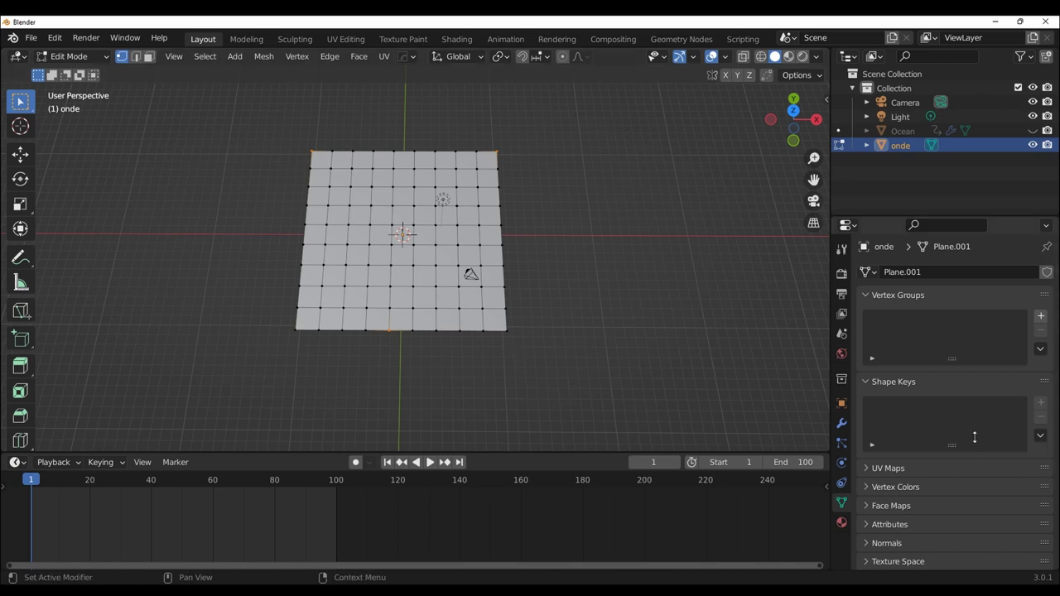
left_click(1041, 319)
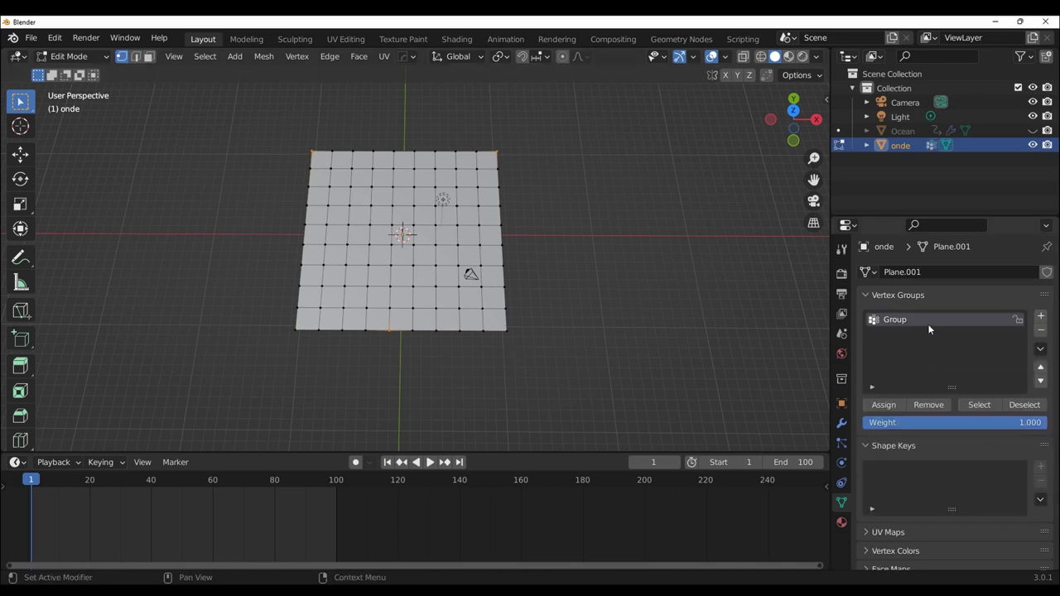
type("triango")
type("lo")
left_click(895, 404)
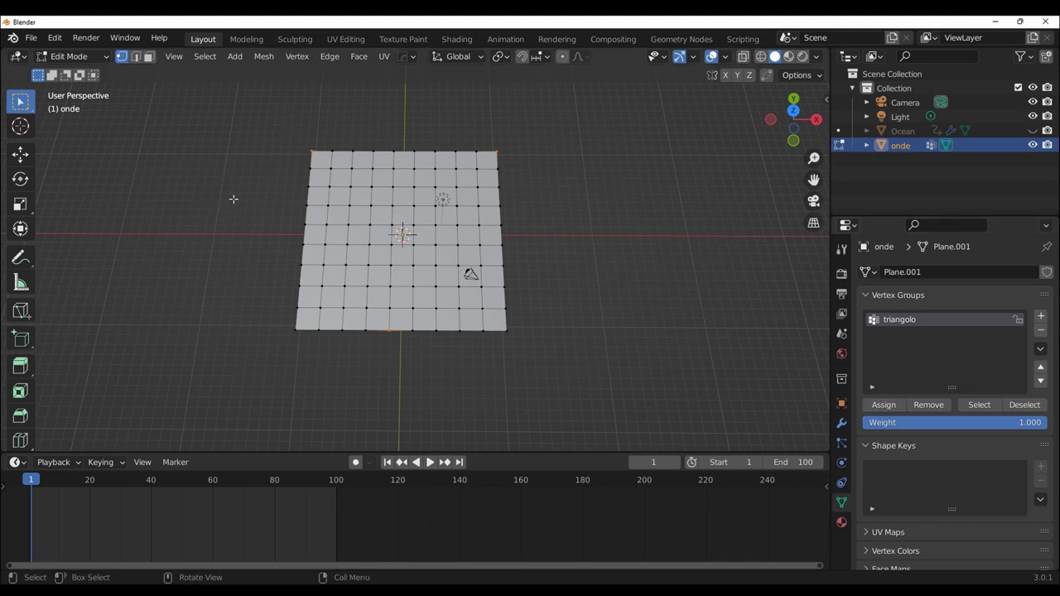
left_click(82, 56)
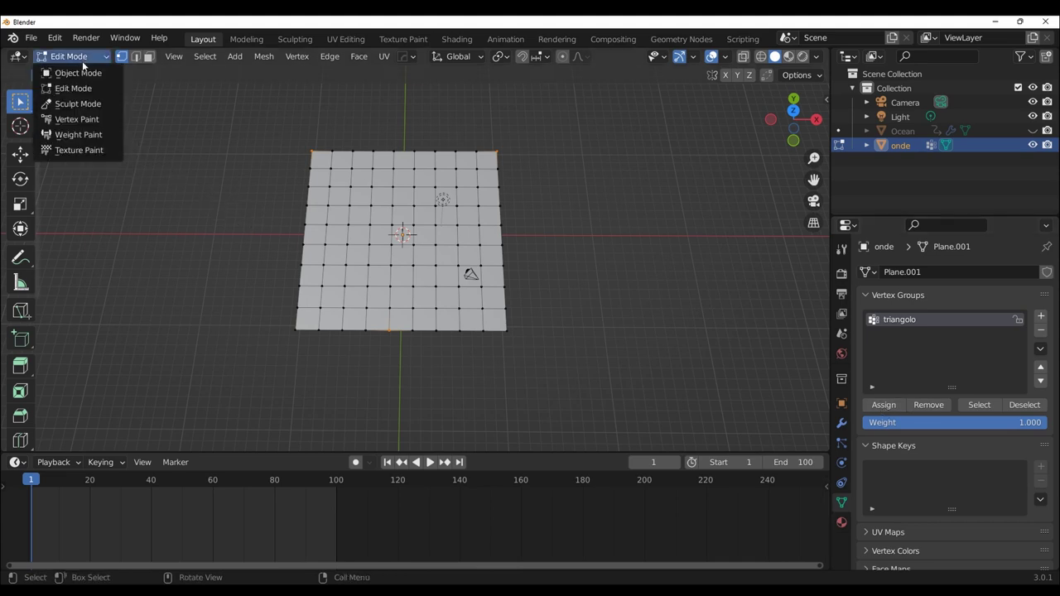
left_click(81, 73)
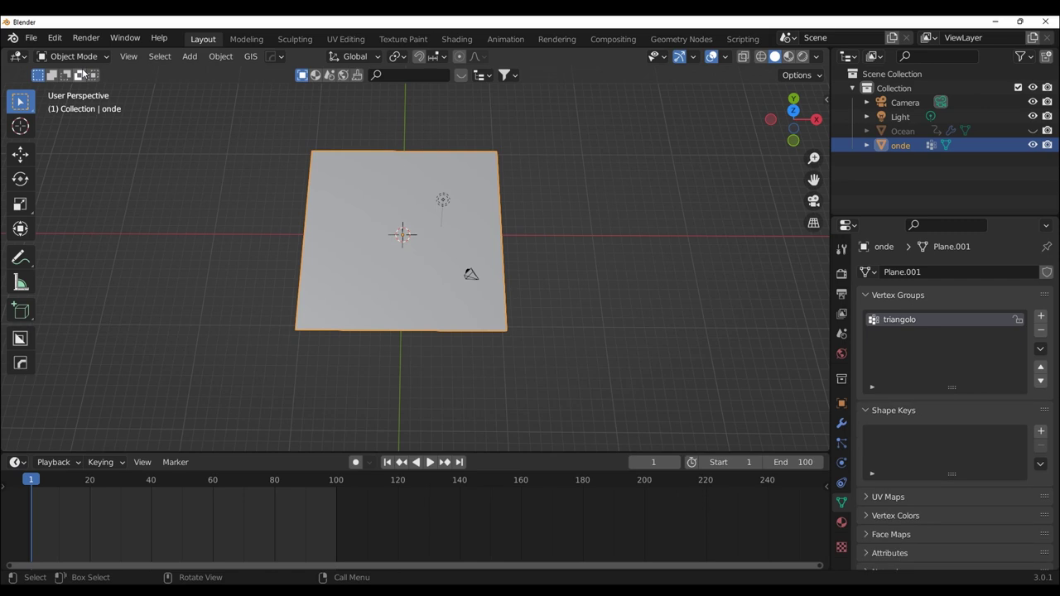
Unhide the Ocean and add a Shrinkwrap modifier to onde
left_click(1033, 131)
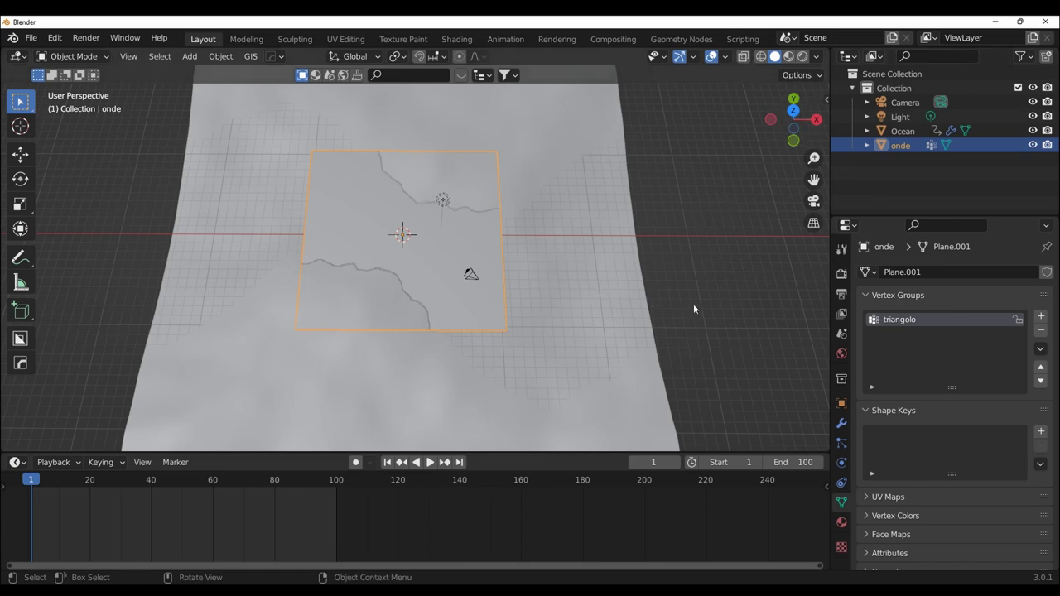
middle_click_drag(693, 309, 668, 268)
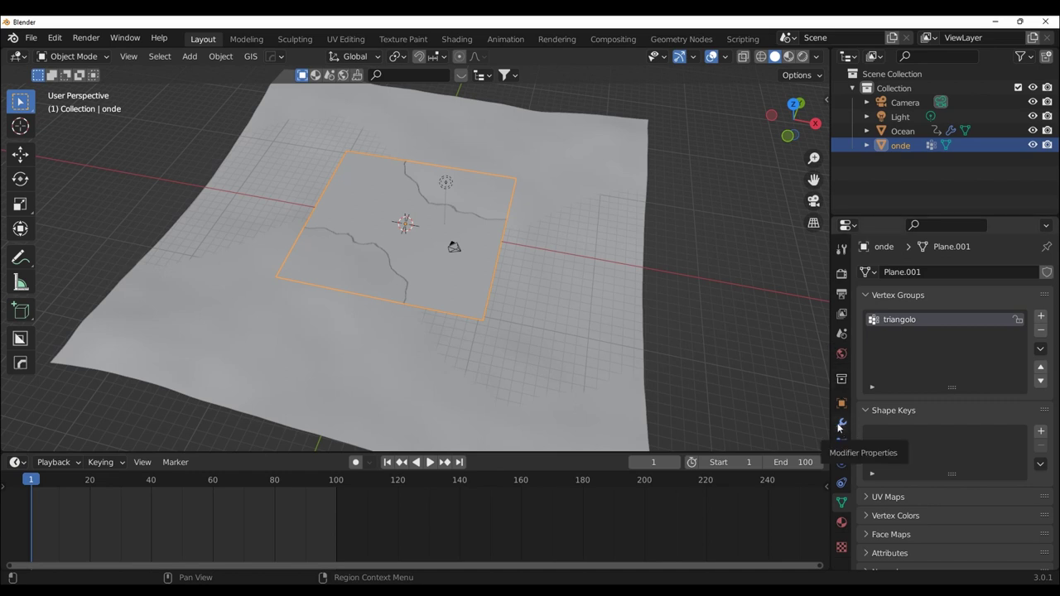
left_click(839, 427)
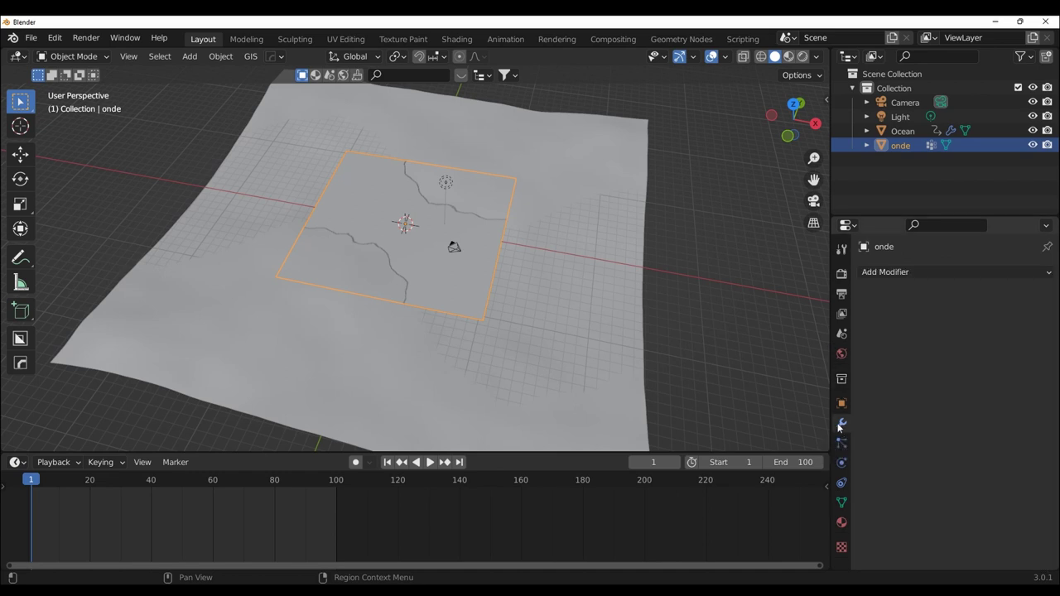
left_click(945, 272)
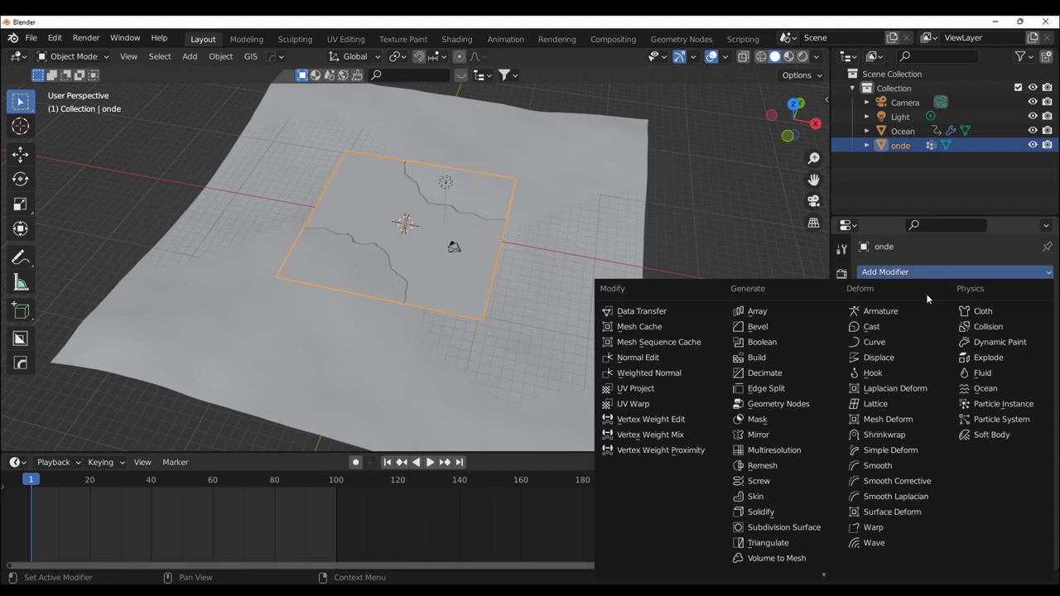
left_click(882, 434)
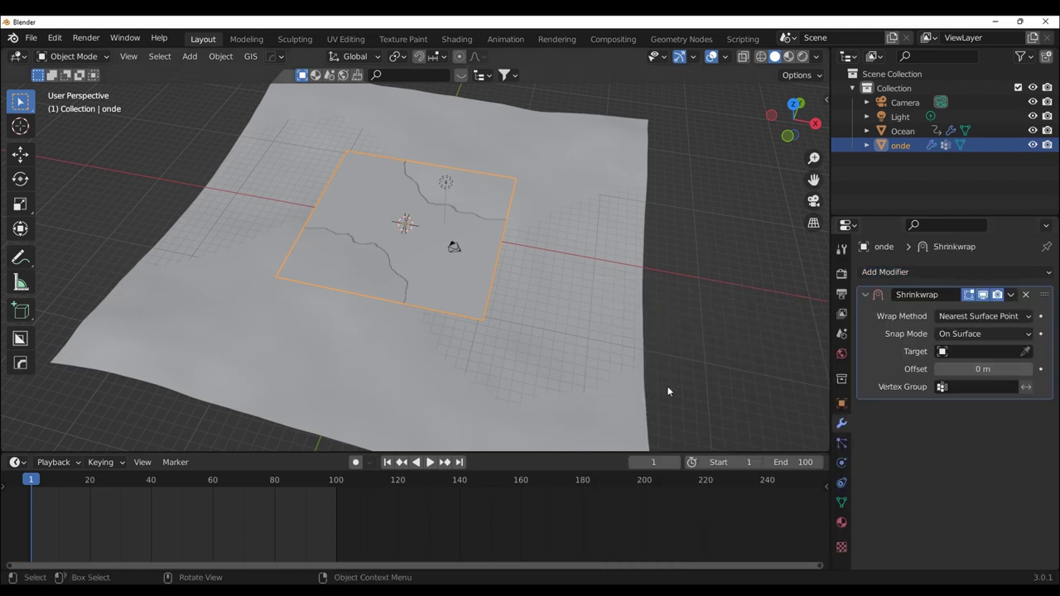
middle_click_drag(667, 391, 650, 394)
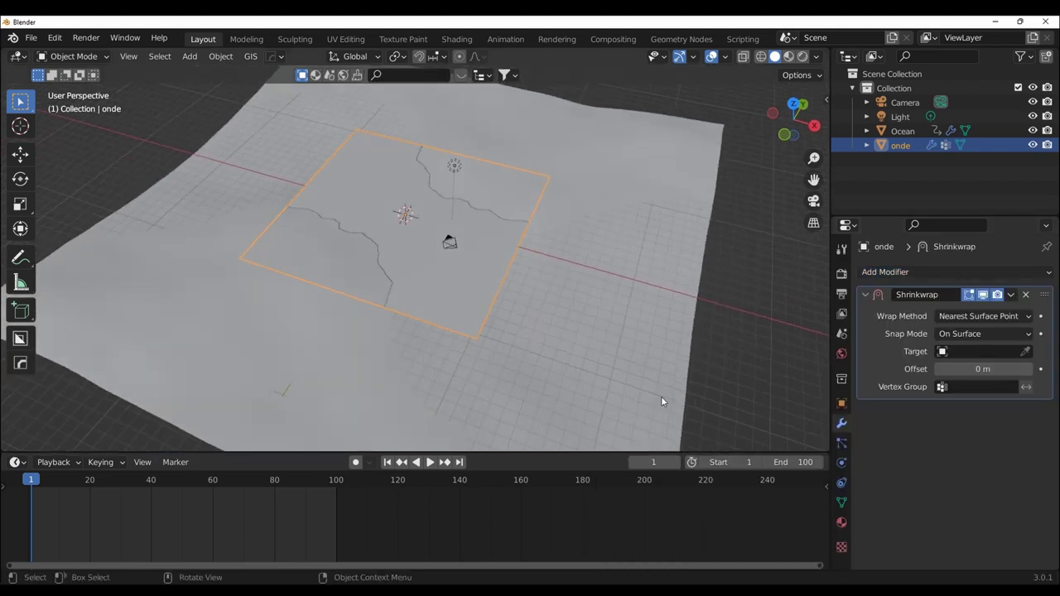
Set the Shrinkwrap target to Ocean and its vertex group to triangolo
left_click(971, 349)
left_click(932, 371)
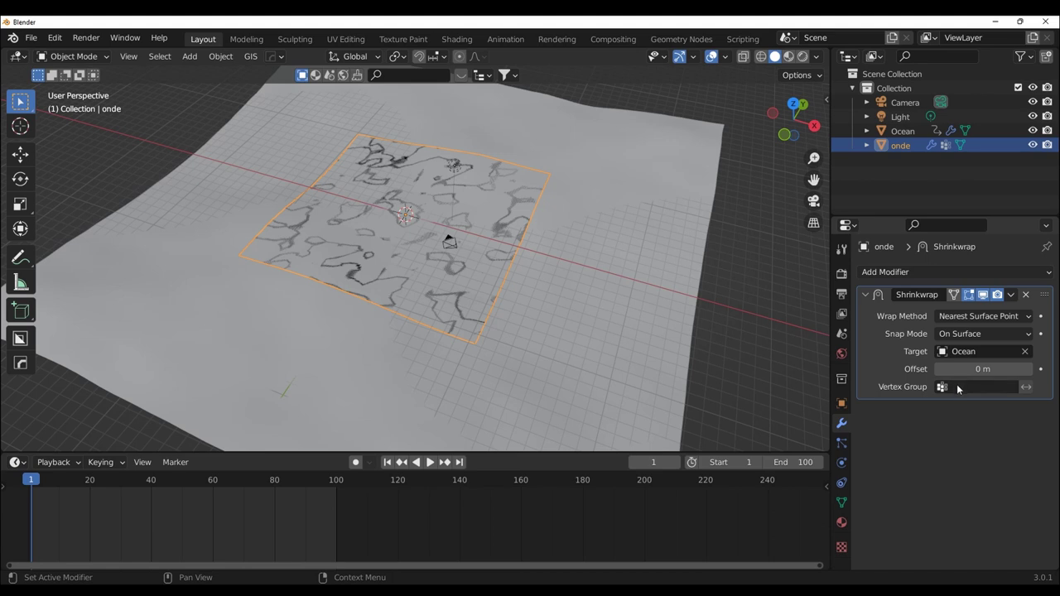
left_click(958, 388)
left_click(929, 404)
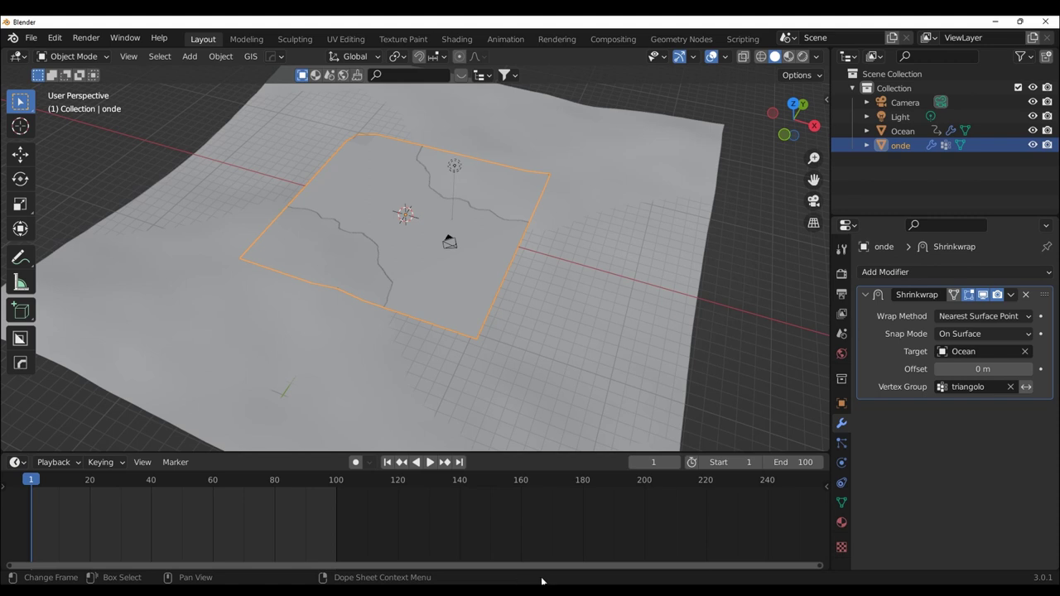
scroll(402, 314, "down", 2)
scroll(398, 308, "down", 1)
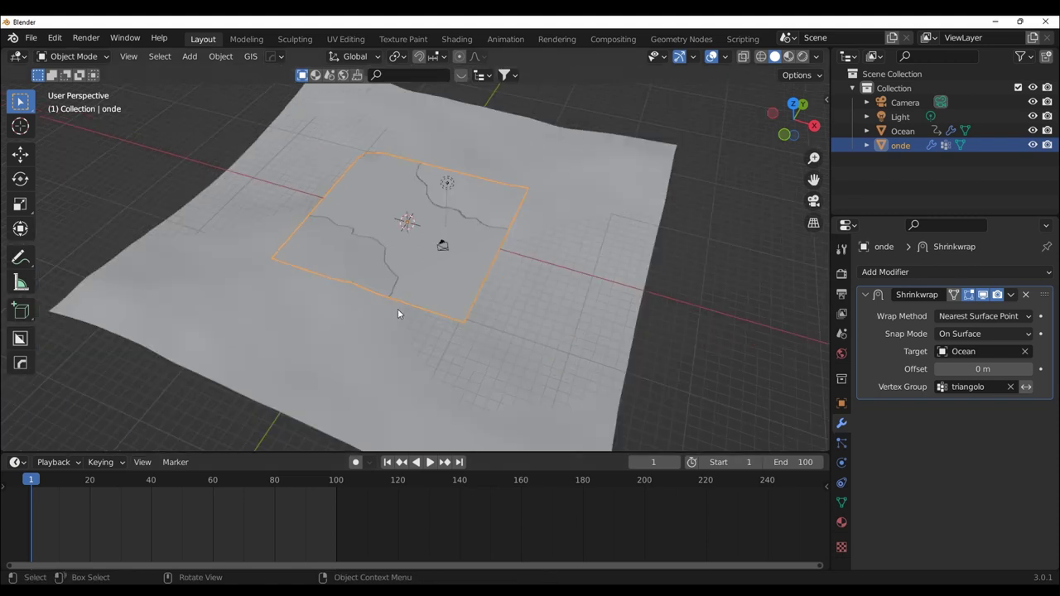
scroll(398, 308, "down", 2)
scroll(418, 287, "up", 2)
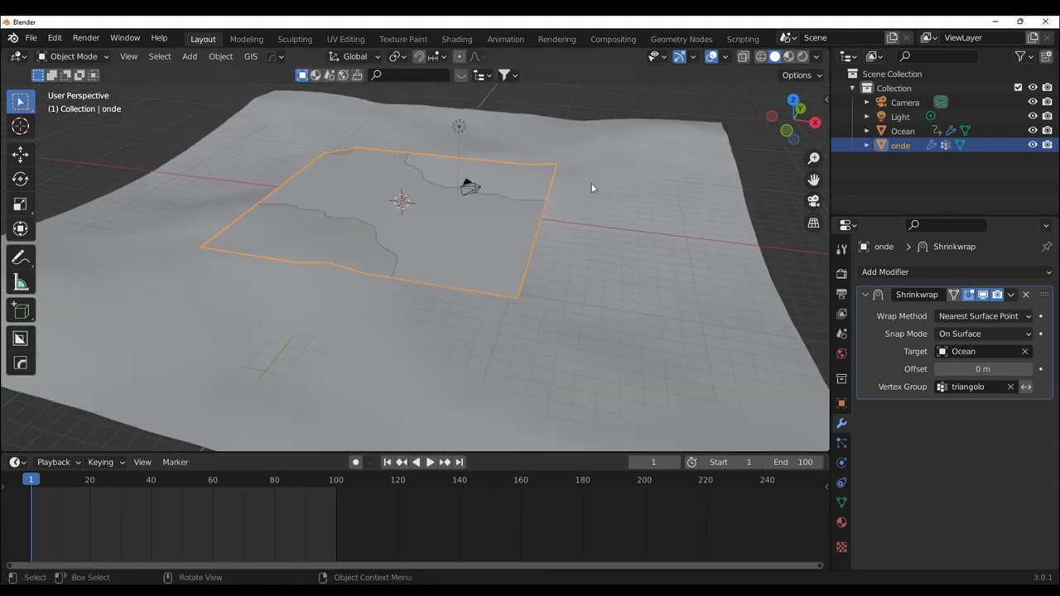
Add a Suzanne monkey head at the origin and frame the view on it
left_click(214, 61)
mouse_move(190, 57)
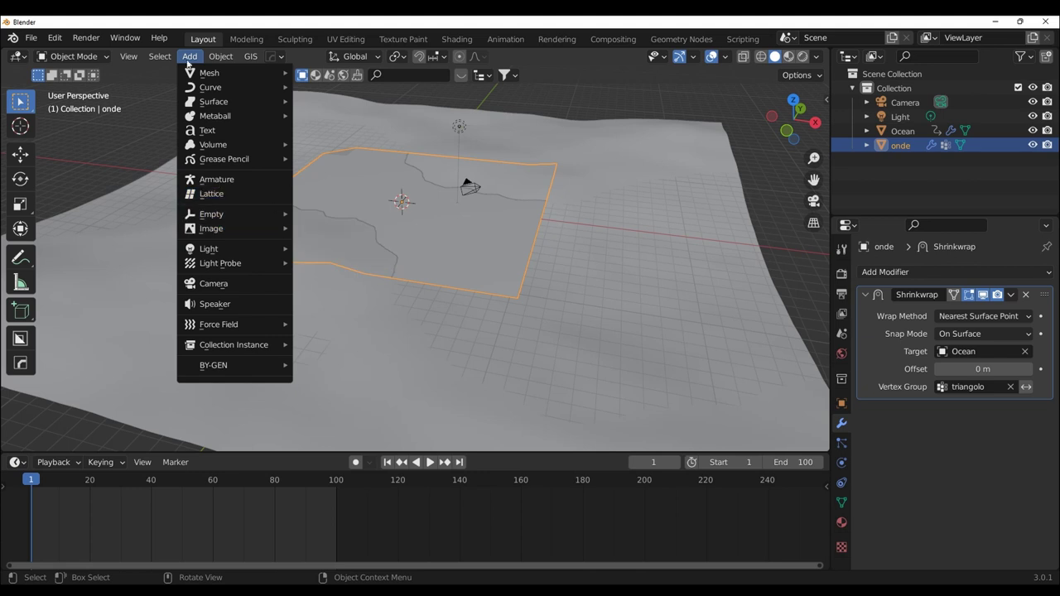
mouse_move(209, 72)
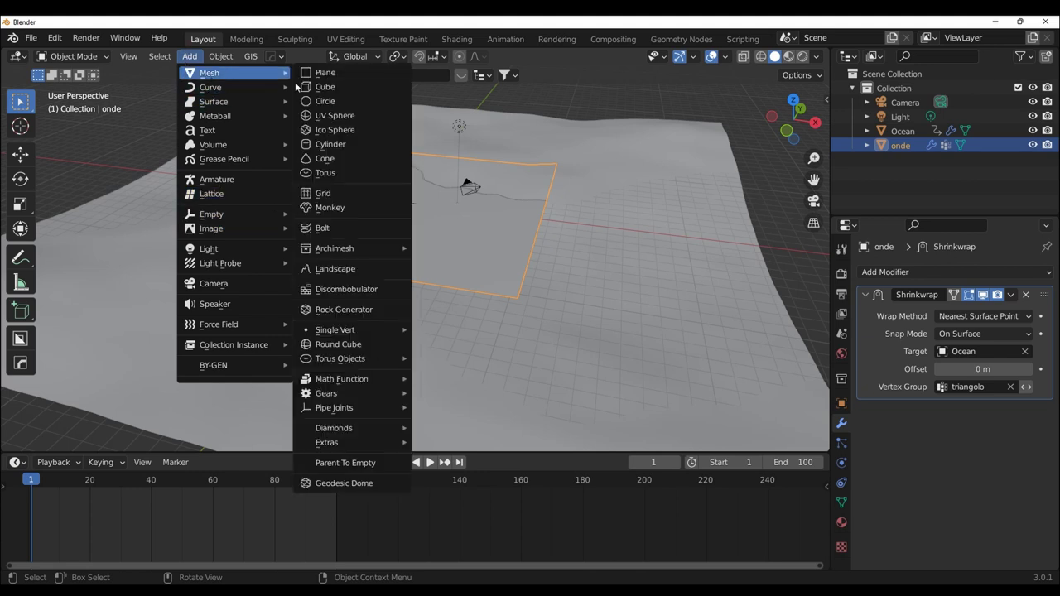
left_click(347, 208)
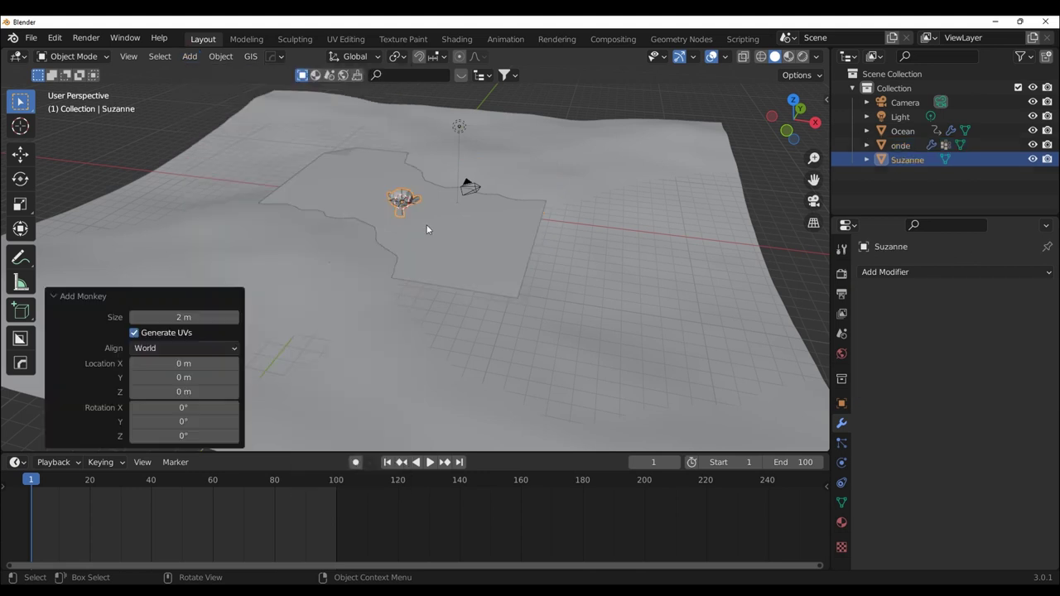
scroll(462, 270, "up", 2)
scroll(462, 270, "up", 1)
scroll(462, 270, "up", 2)
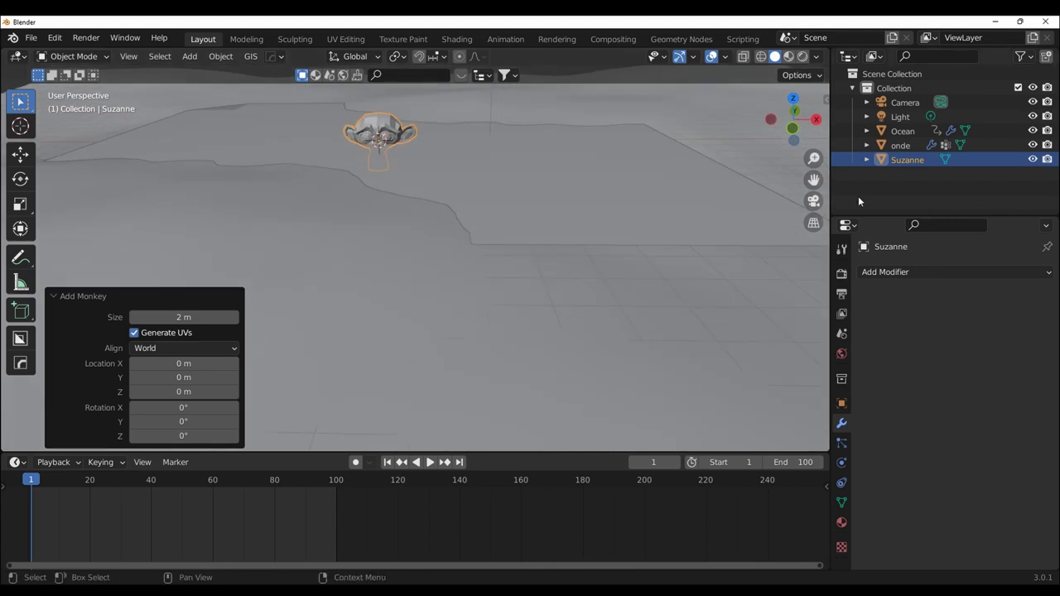
key("KP_Decimal")
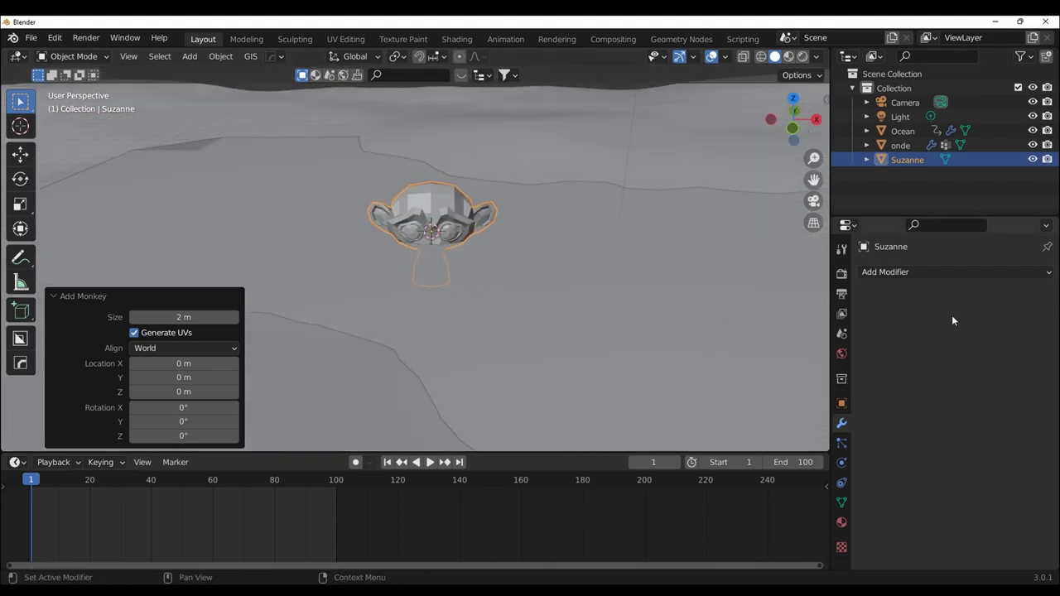
Add a Subdivision Surface modifier to Suzanne and apply it to the mesh
left_click(918, 272)
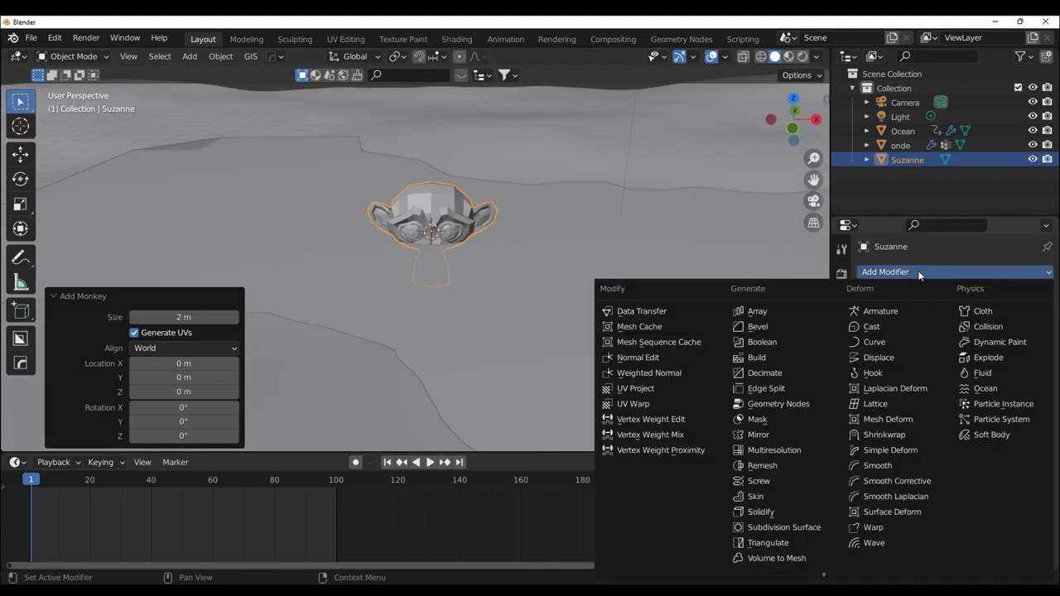
left_click(802, 528)
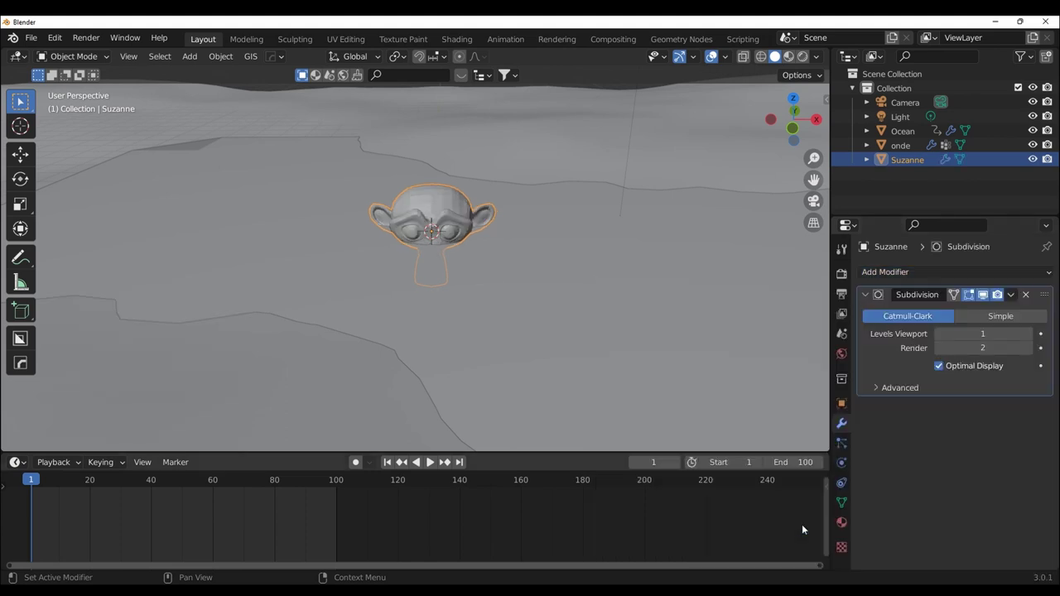
left_click(1011, 295)
left_click(972, 312)
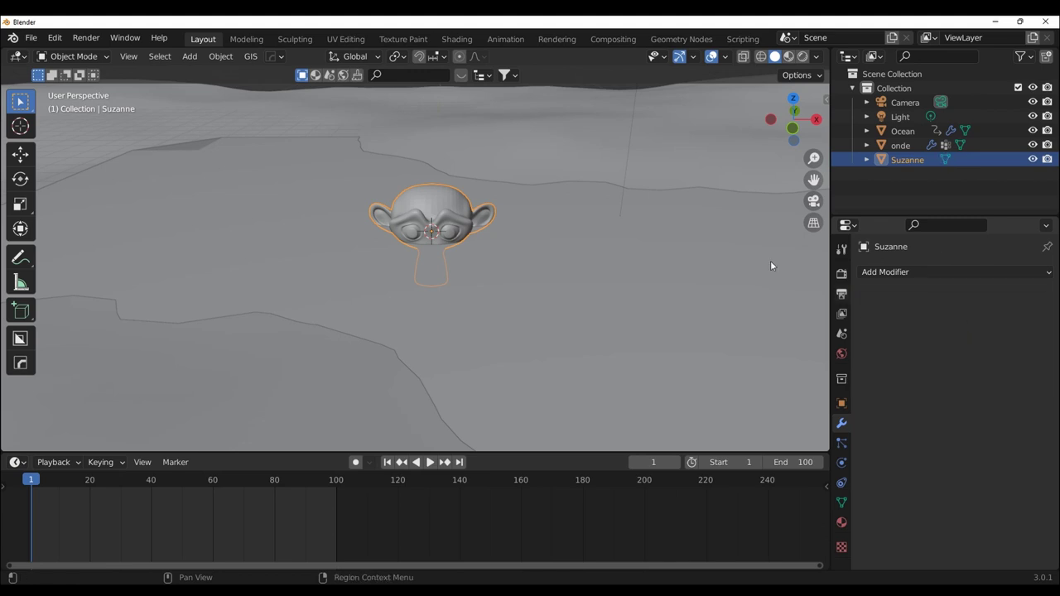
Shade Suzanne smooth, then orbit and zoom to inspect the result
left_click(220, 56)
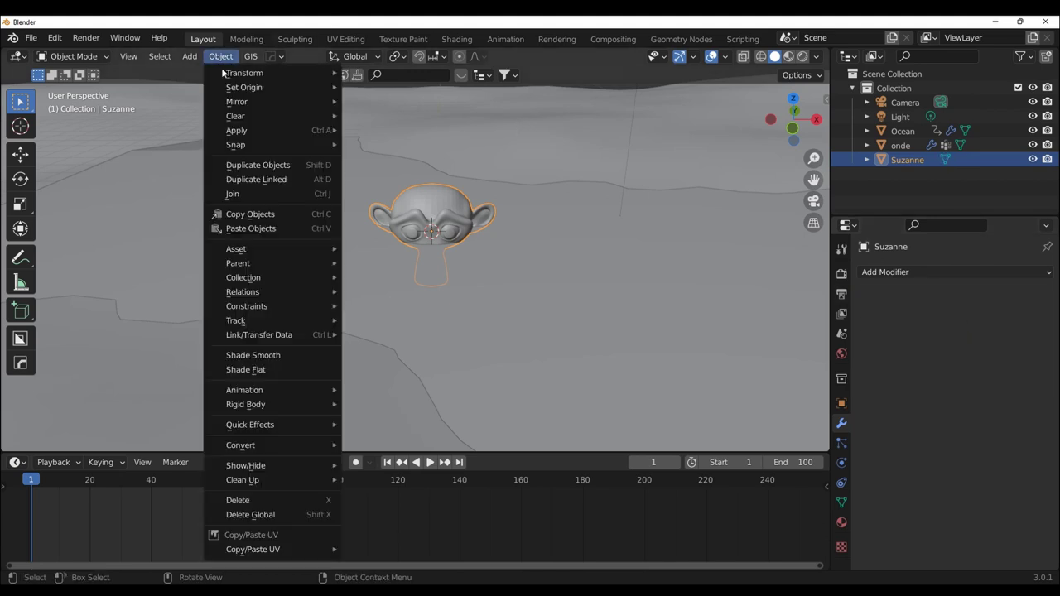
left_click(263, 355)
scroll(424, 348, "down", 3)
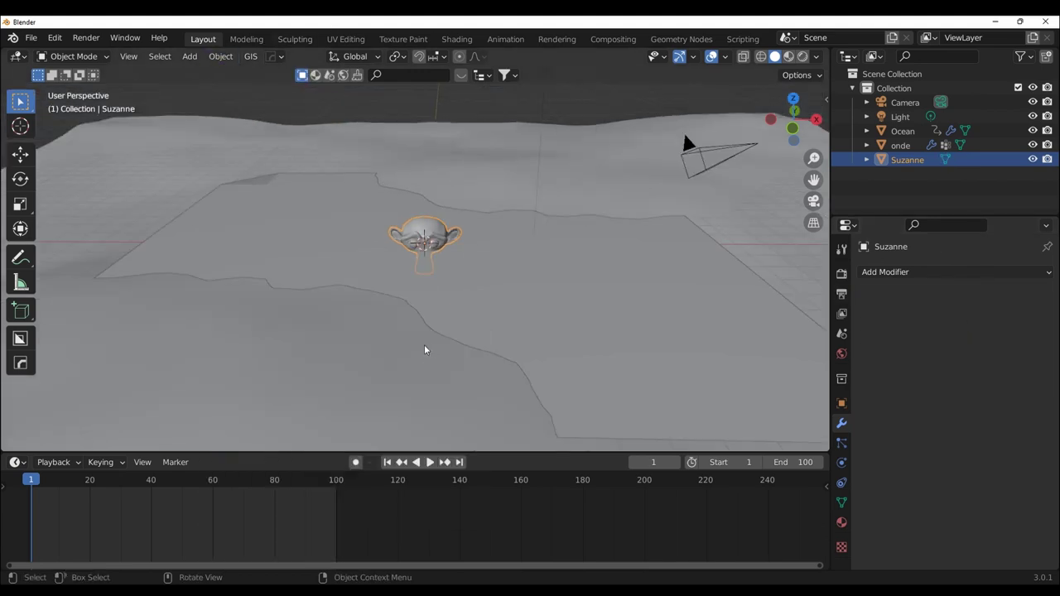
mouse_move(424, 349)
middle_mouse_down()
mouse_move(469, 348)
mouse_move(417, 326)
mouse_move(441, 332)
middle_mouse_up()
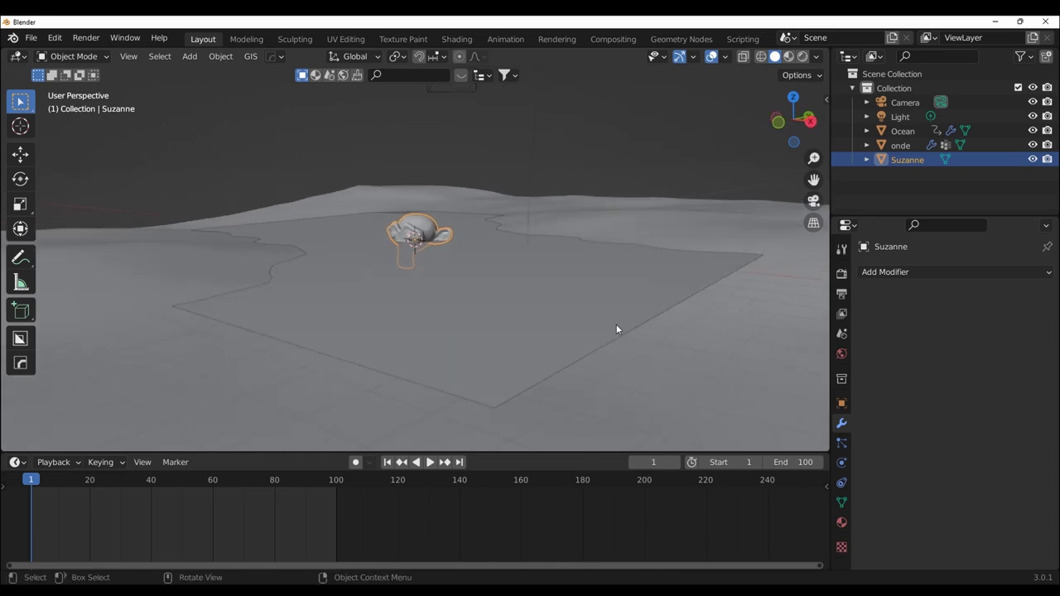
scroll(737, 395, "up", 2)
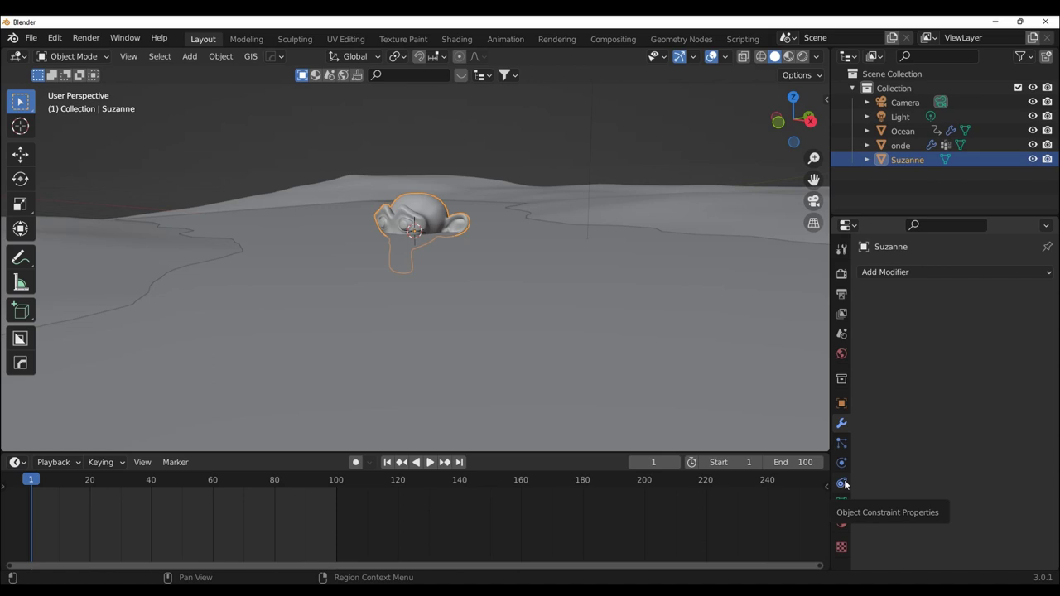
Add a Copy Transforms constraint to Suzanne
left_click(842, 483)
left_click(897, 272)
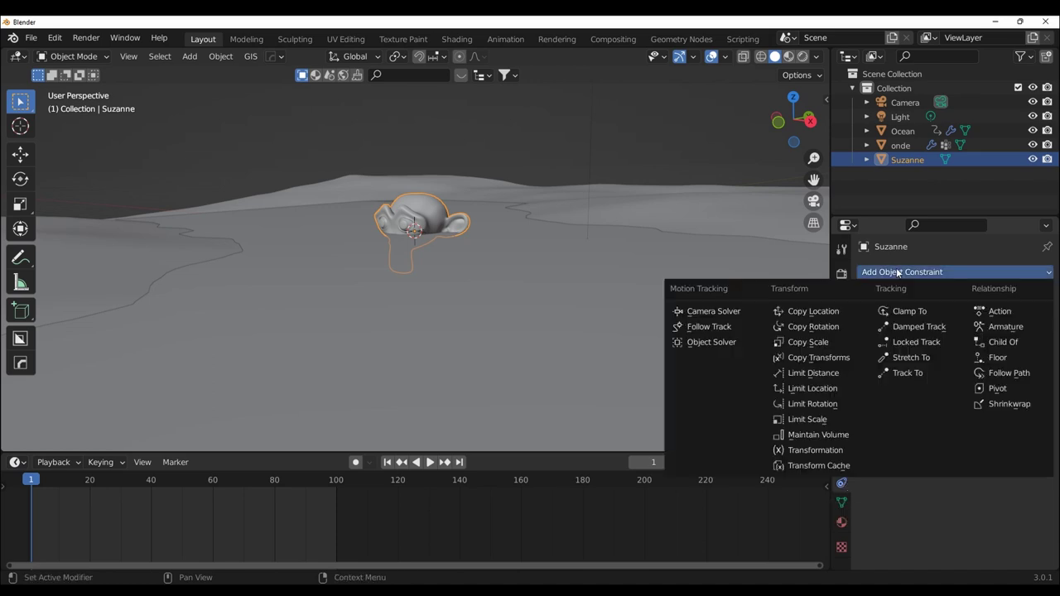
left_click(841, 357)
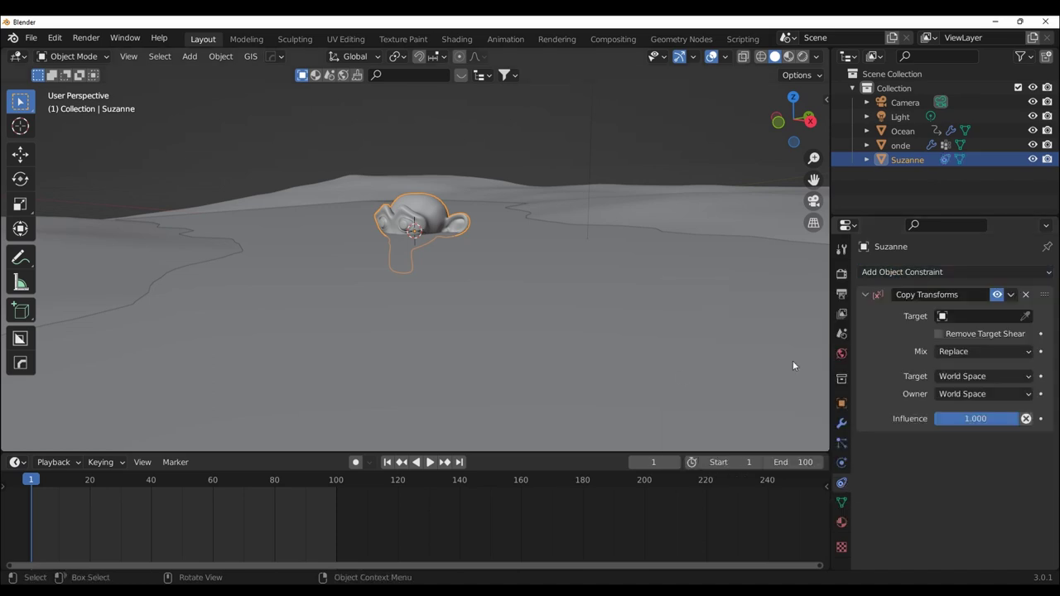
middle_click_drag(602, 388, 618, 398)
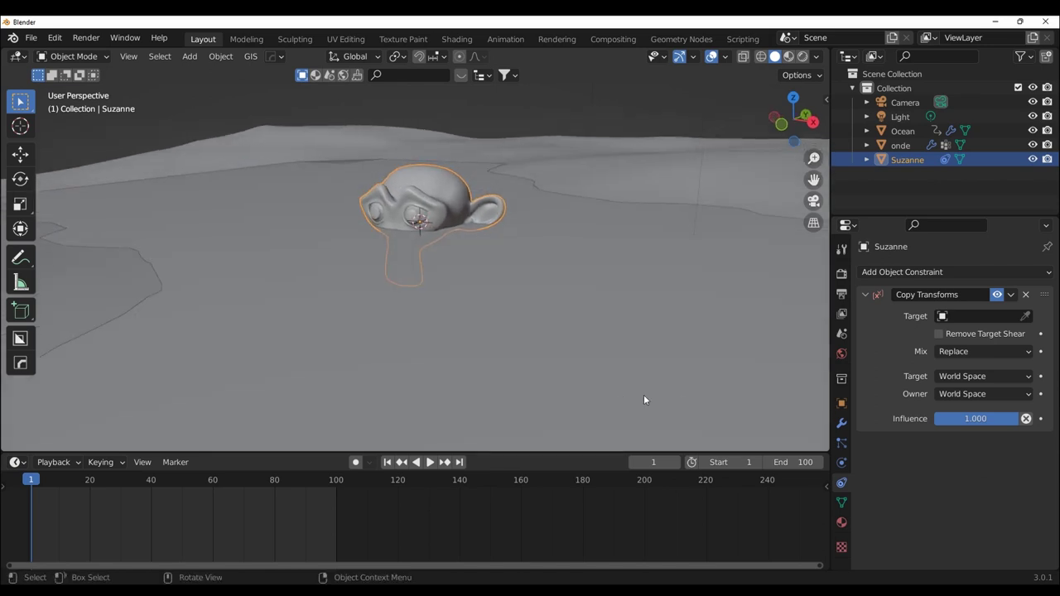
Target the constraint at onde's triangolo vertex group with Remove Target Shear enabled
left_click(964, 318)
left_click(928, 379)
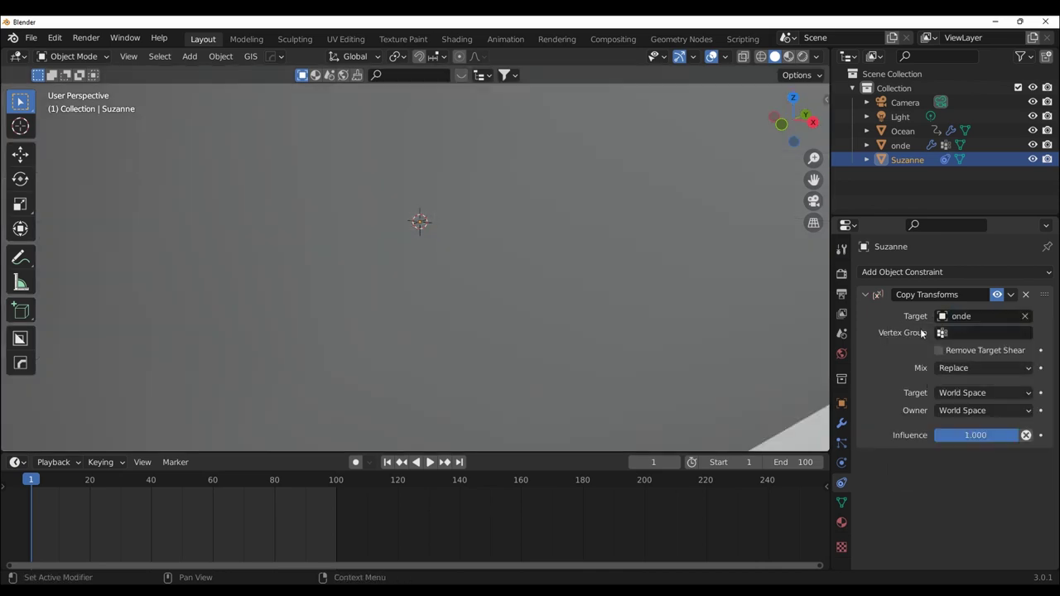
left_click(940, 332)
left_click(934, 351)
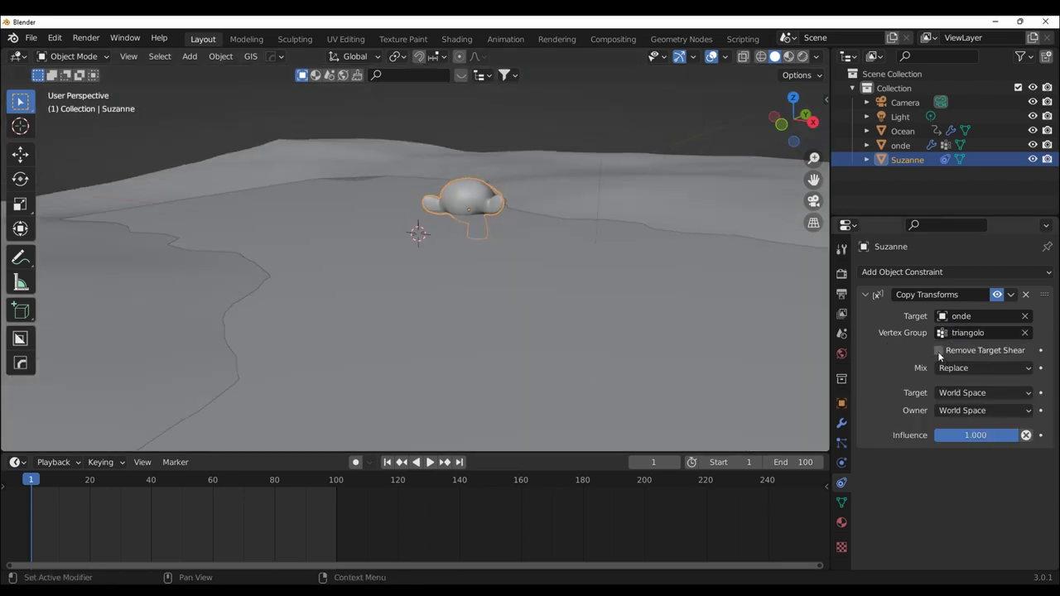
left_click(938, 350)
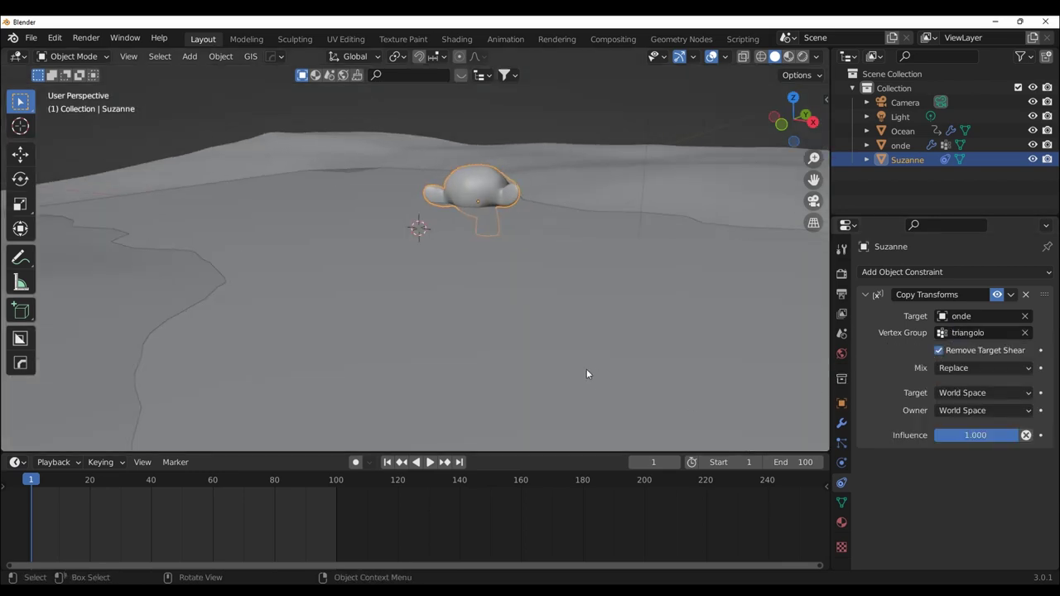
mouse_move(587, 375)
middle_mouse_down()
mouse_move(663, 372)
mouse_move(483, 381)
mouse_move(489, 369)
mouse_move(561, 378)
mouse_move(536, 379)
middle_mouse_up()
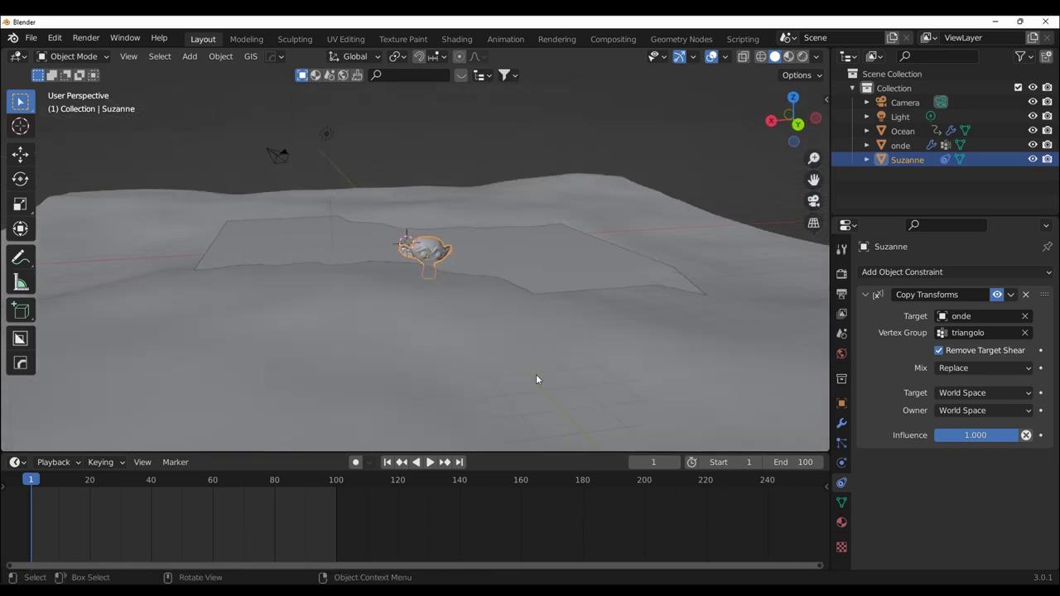
Play the animation to watch Suzanne on the waves, then stop it
key("space")
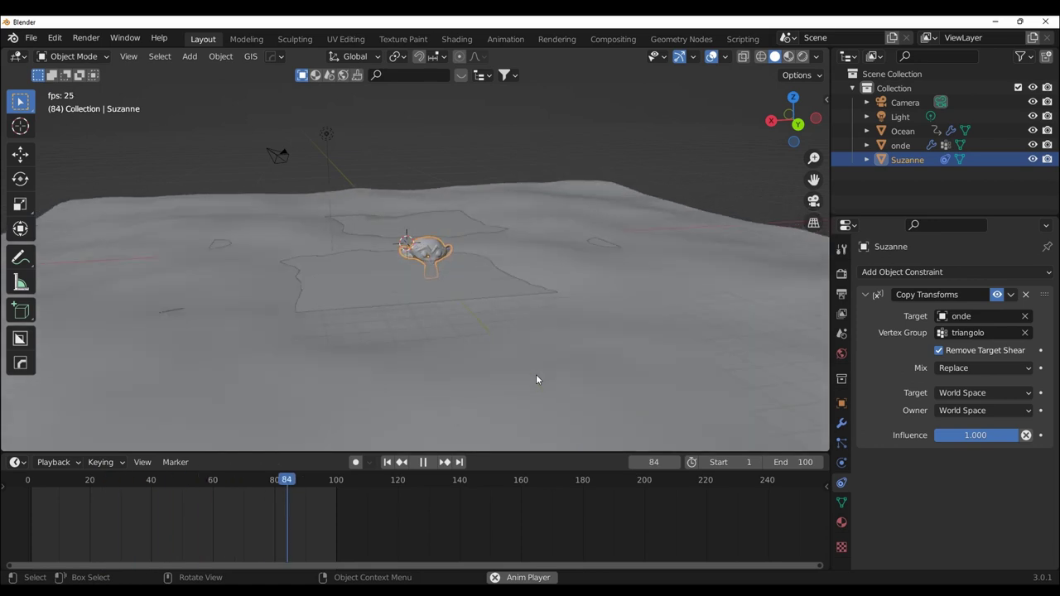
scroll(535, 379, "up", 3)
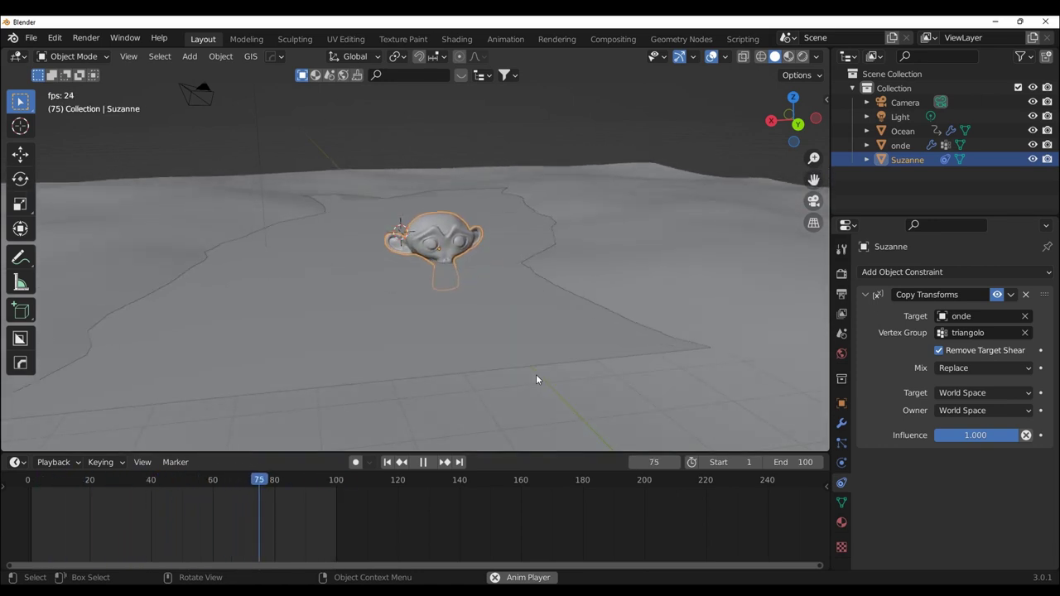
key("space")
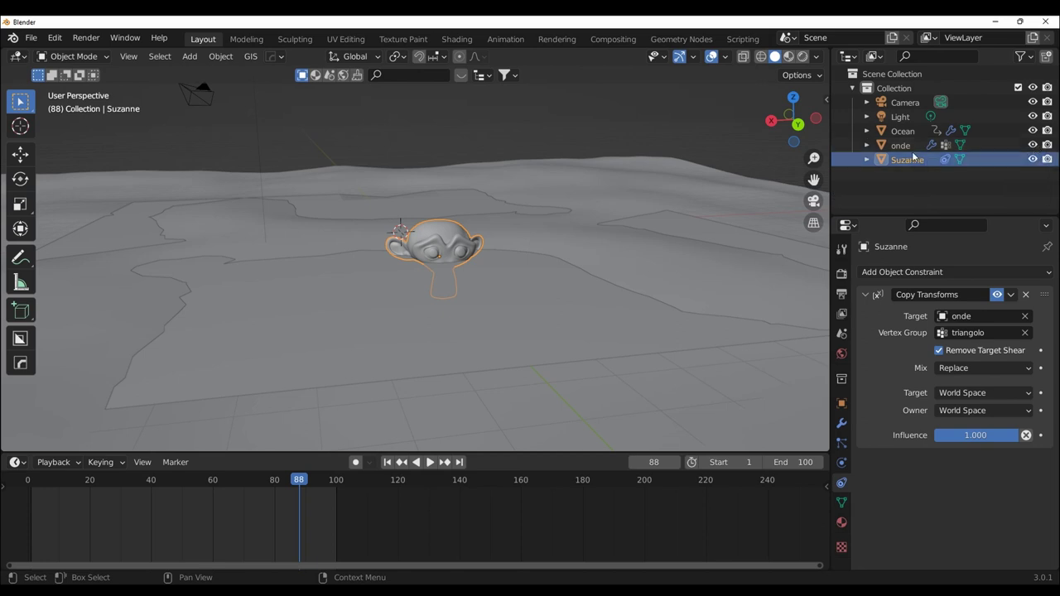
Hide the onde plane in the viewport and replay the animation to check Suzanne
left_click(1032, 146)
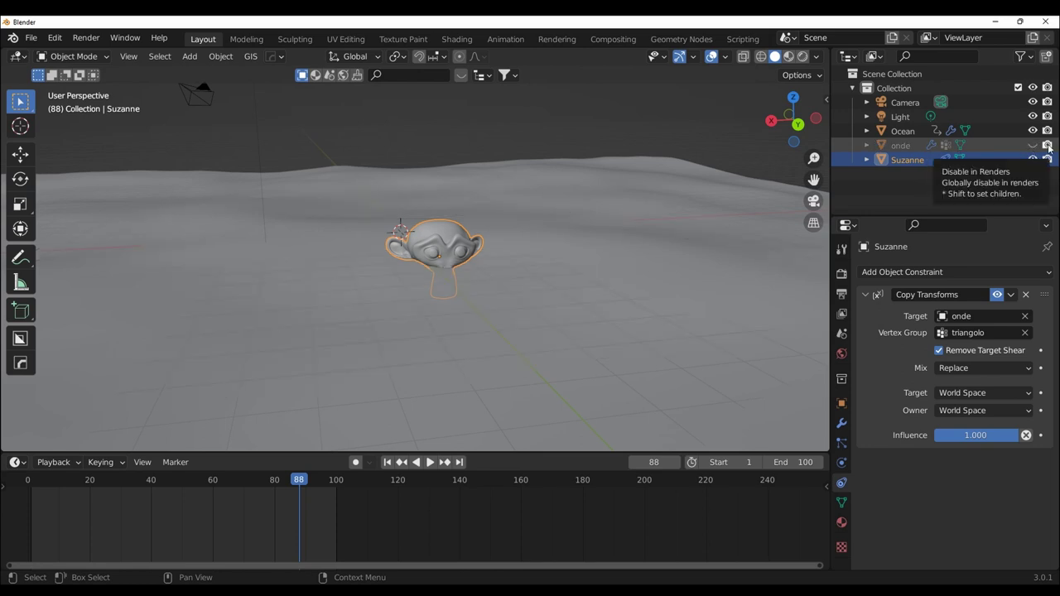
middle_click_drag(588, 281, 581, 308)
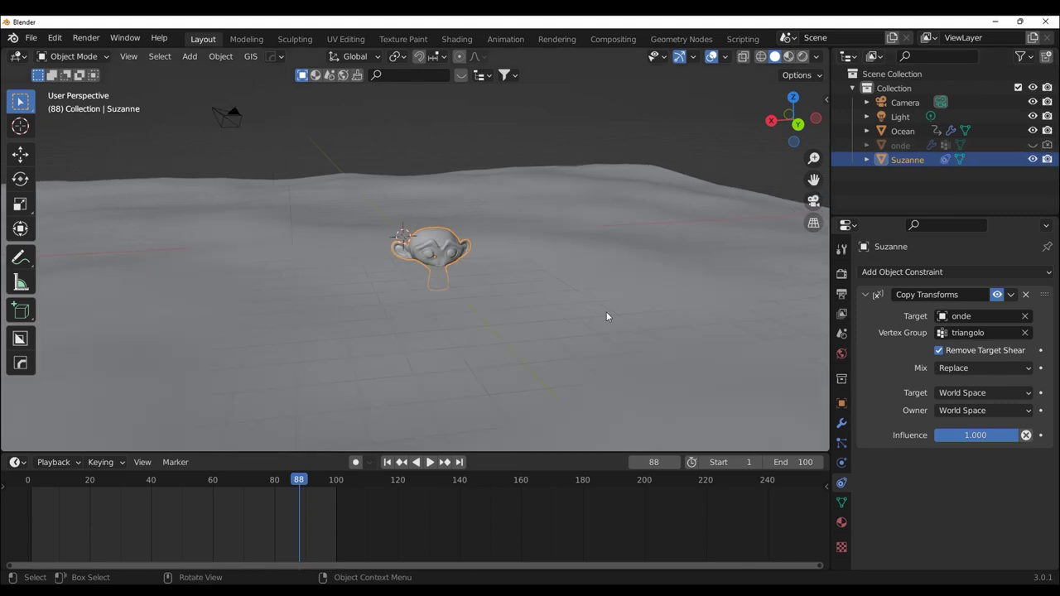
key("space")
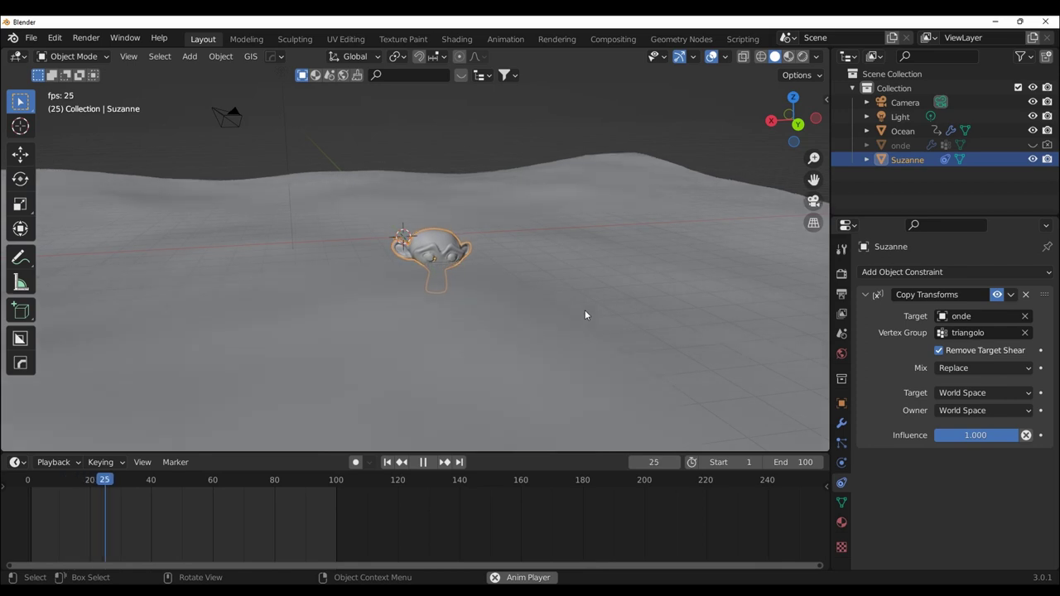
key("space")
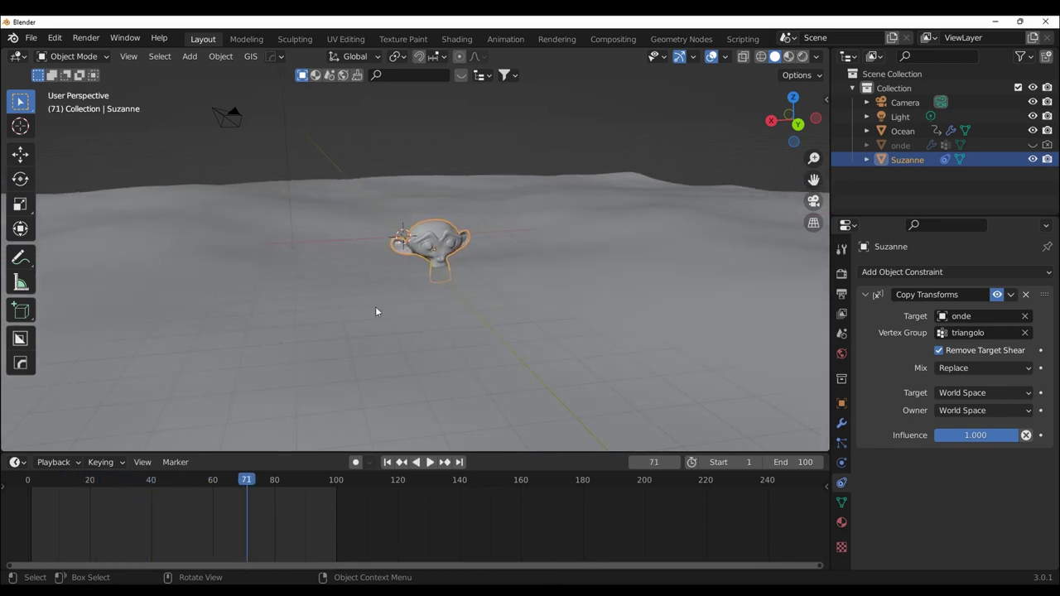
scroll(375, 312, "up", 1)
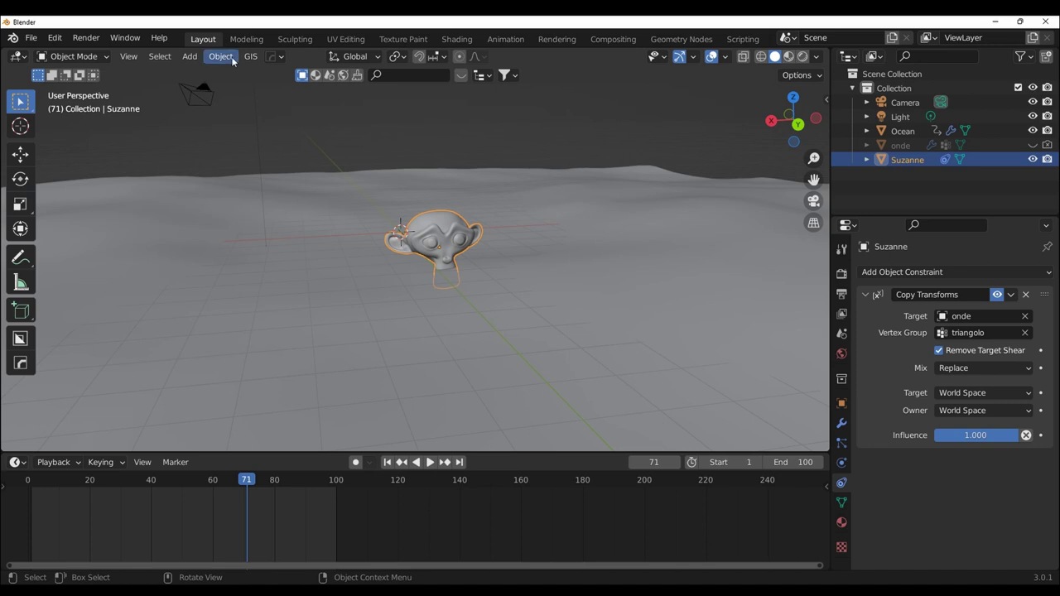
Set Suzanne's origin to her geometry, check playback, and return to frame 1
left_click(233, 61)
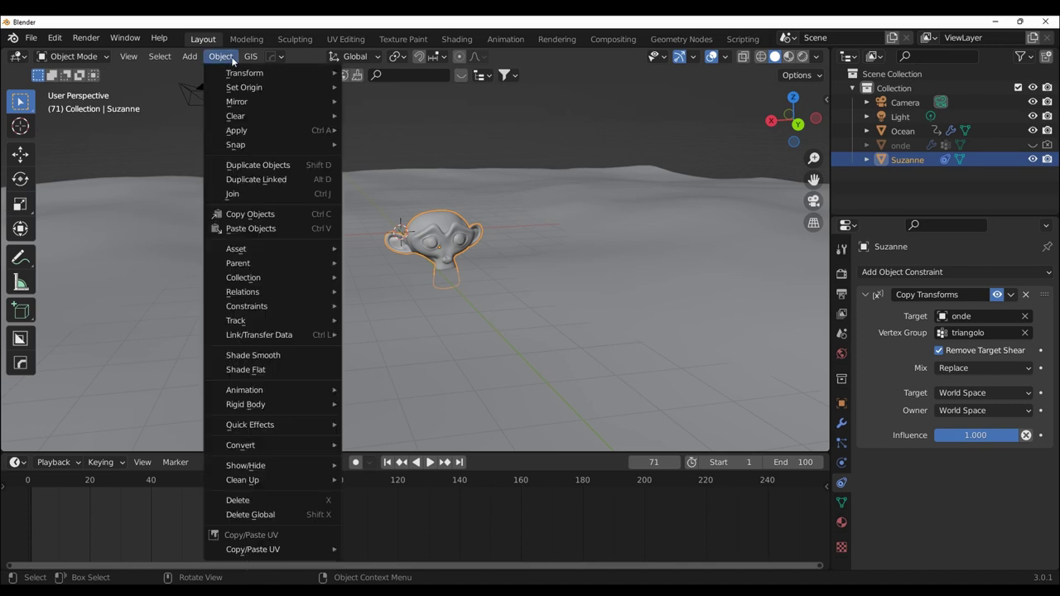
mouse_move(245, 87)
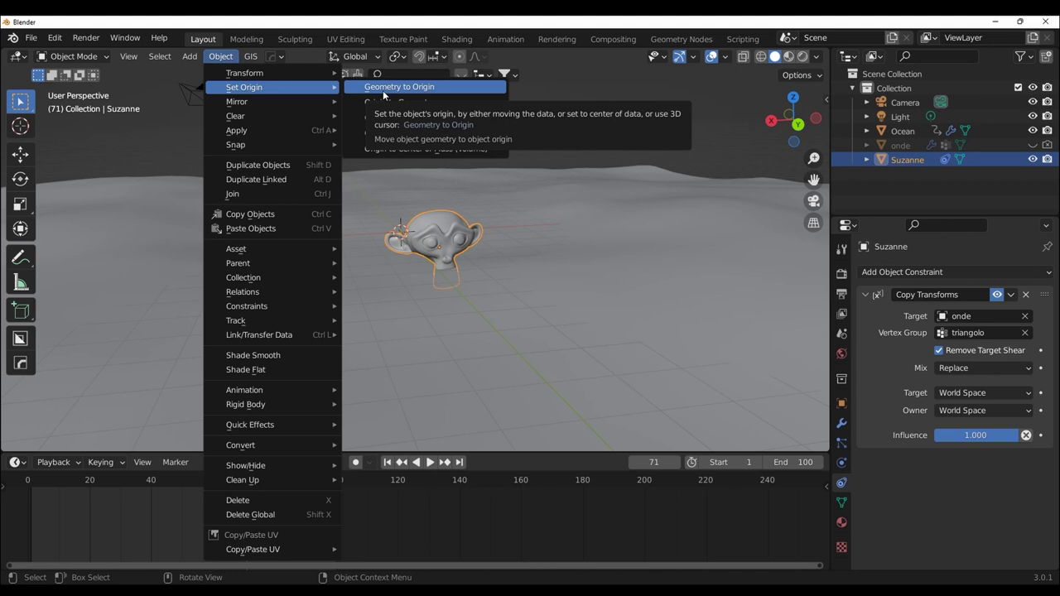
left_click(384, 103)
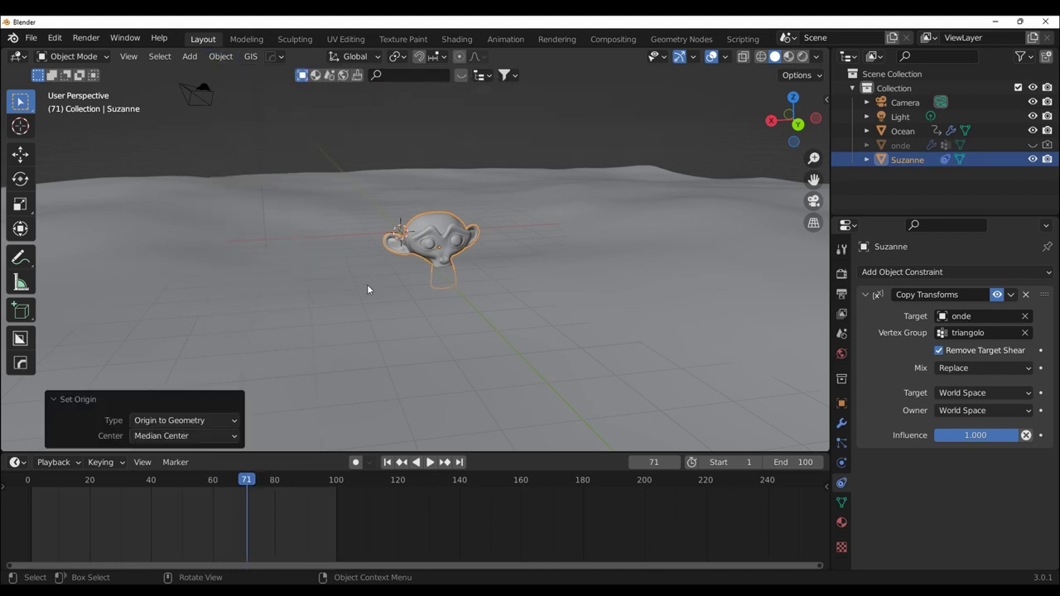
key("space")
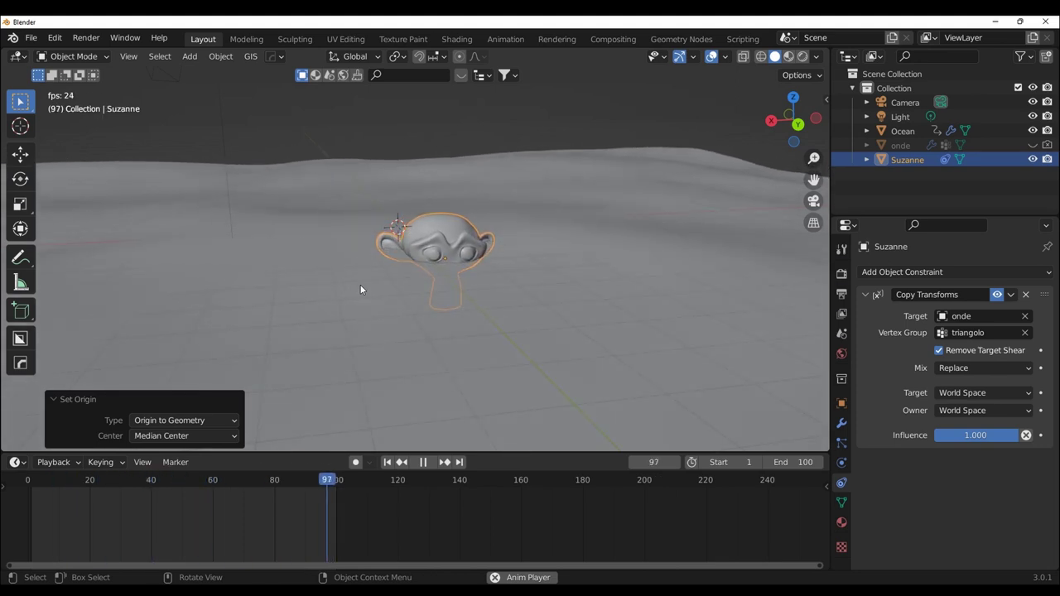
key("space")
middle_click_drag(602, 361, 642, 351)
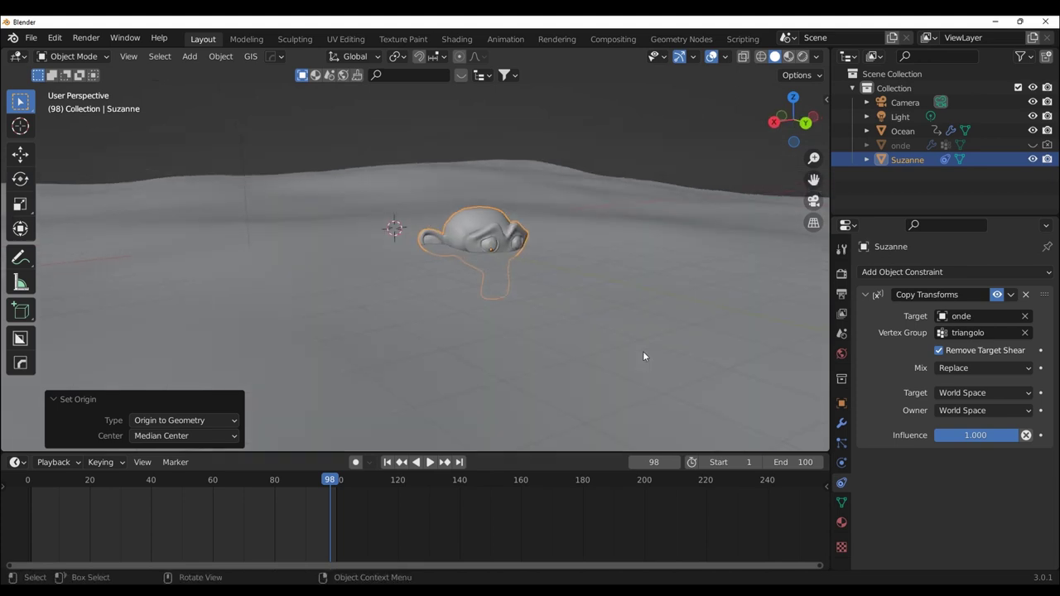
left_click(389, 464)
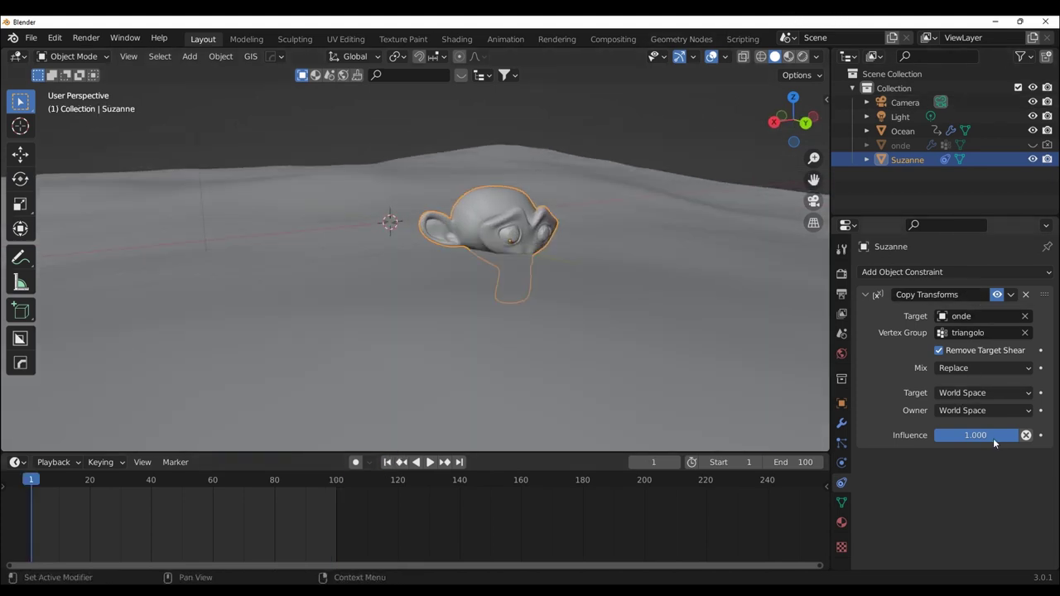
mouse_move(975, 434)
left_mouse_down()
mouse_move(935, 435)
mouse_move(949, 438)
left_mouse_up()
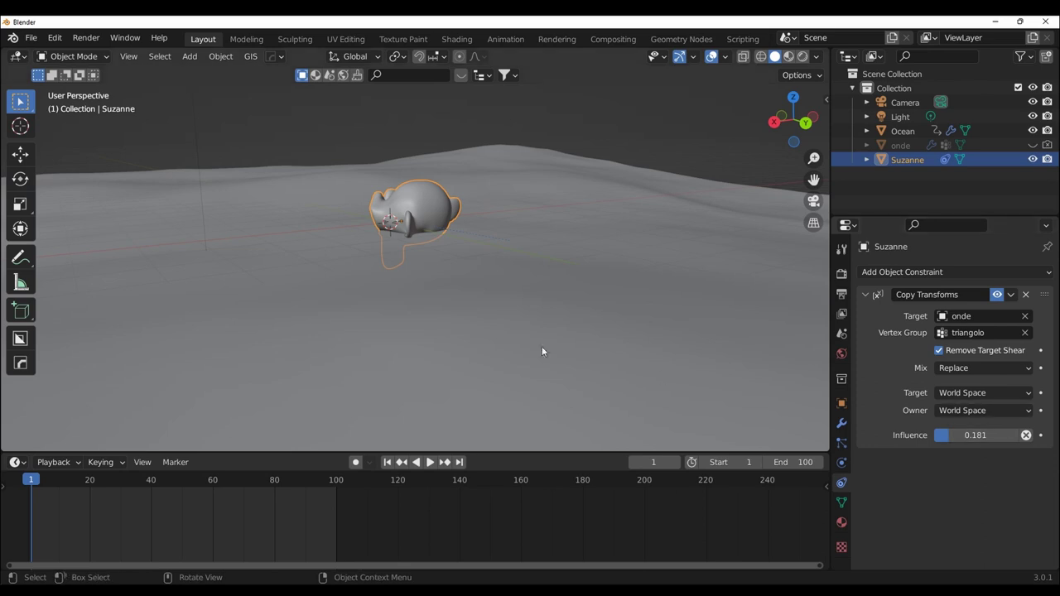
key("space")
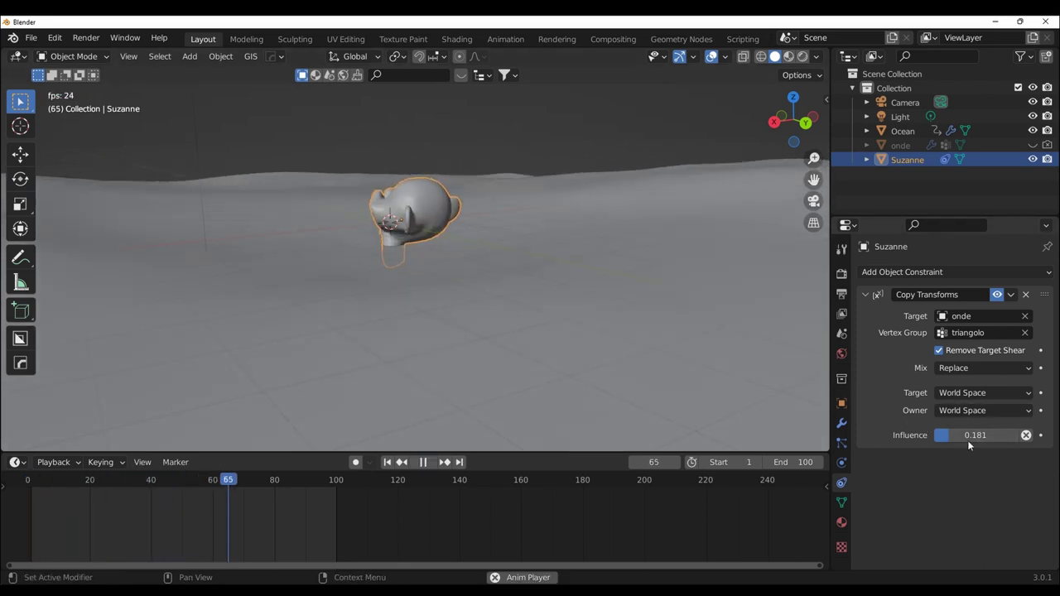
mouse_move(967, 438)
left_mouse_down()
mouse_move(1010, 438)
mouse_move(980, 437)
left_mouse_up()
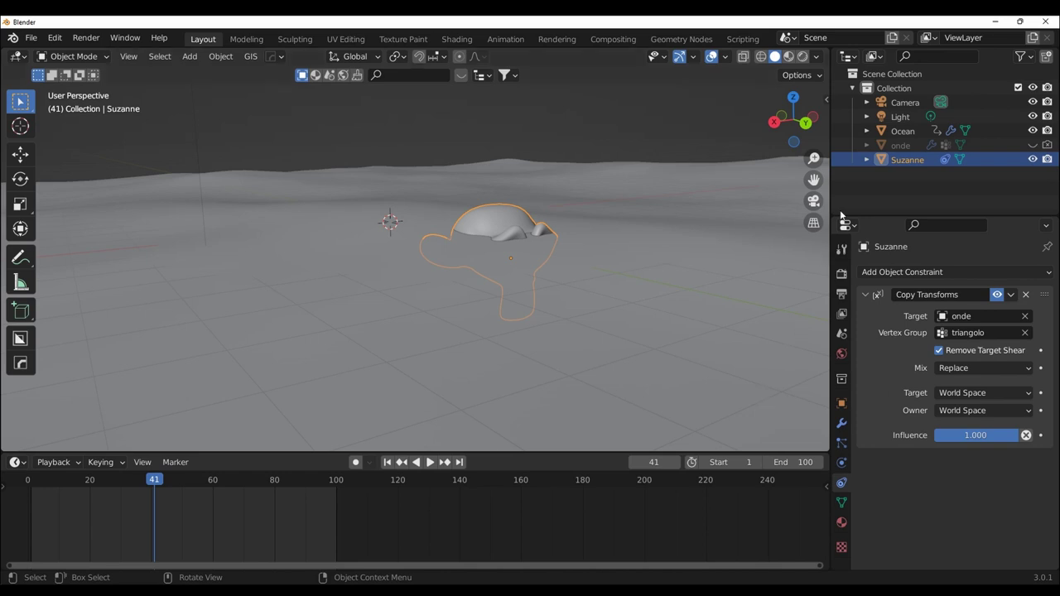
Show onde's Shrinkwrap modifier, reveal onde during playback, then hide it again
left_click(895, 144)
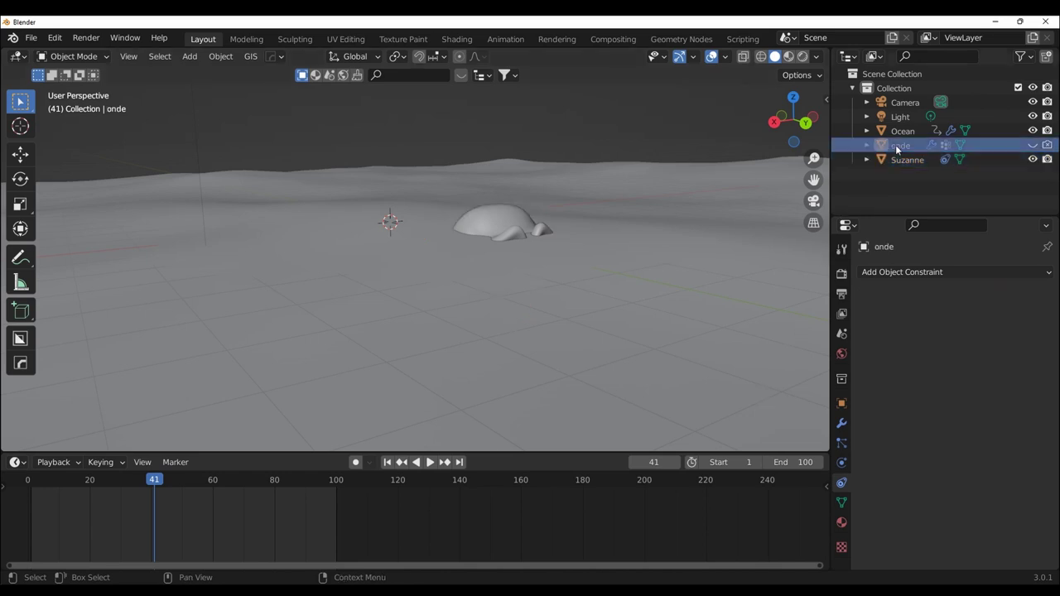
left_click(839, 426)
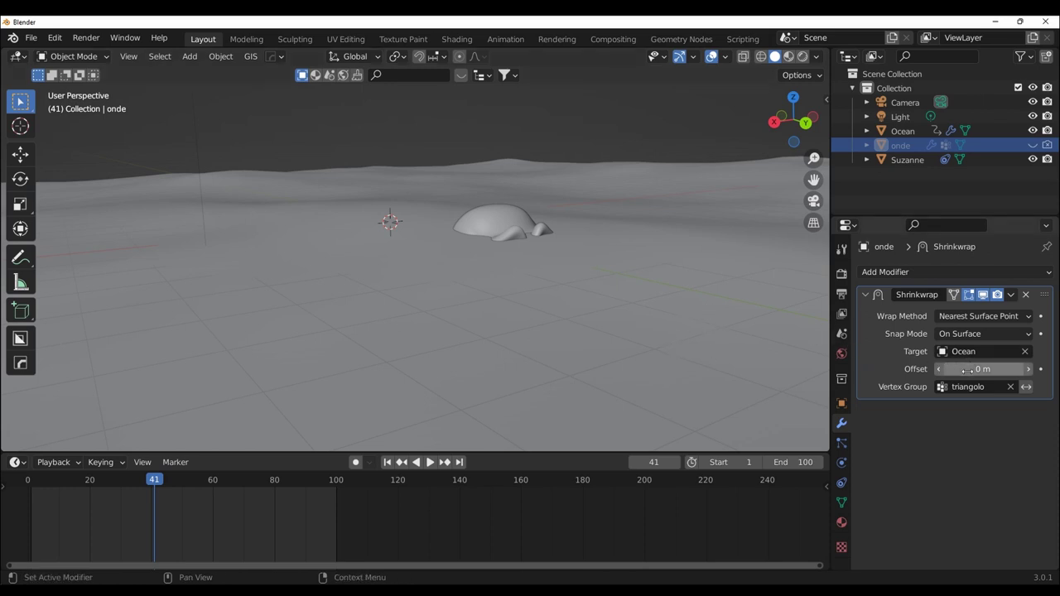
key("space")
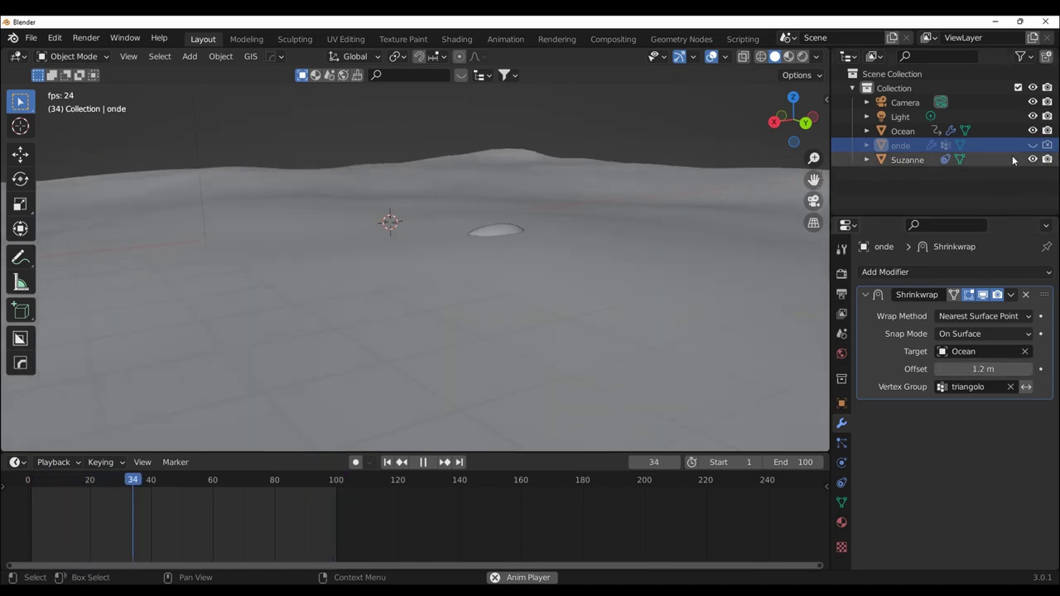
left_click(1033, 145)
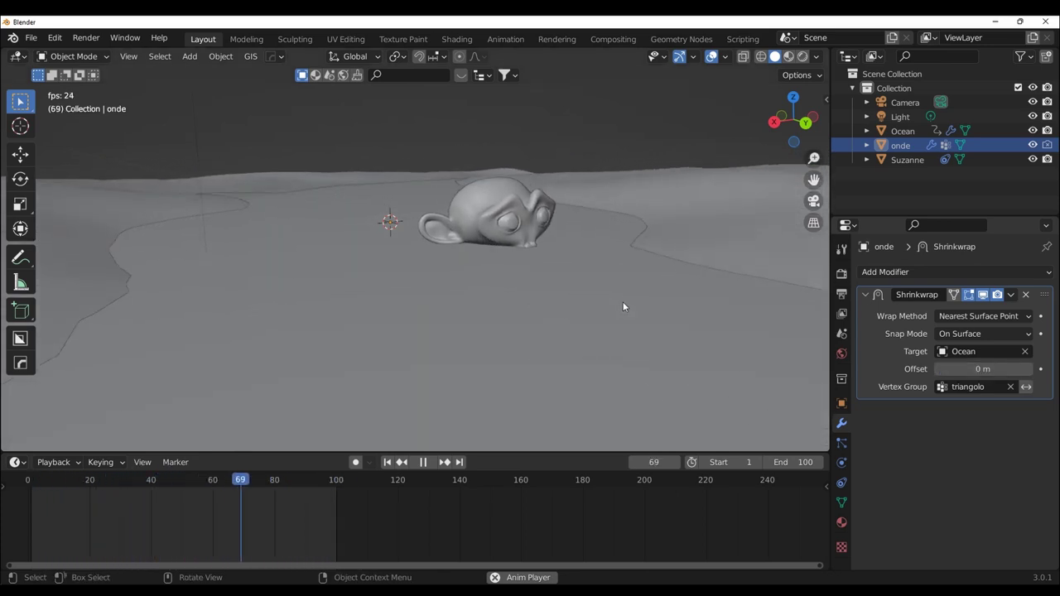
key("space")
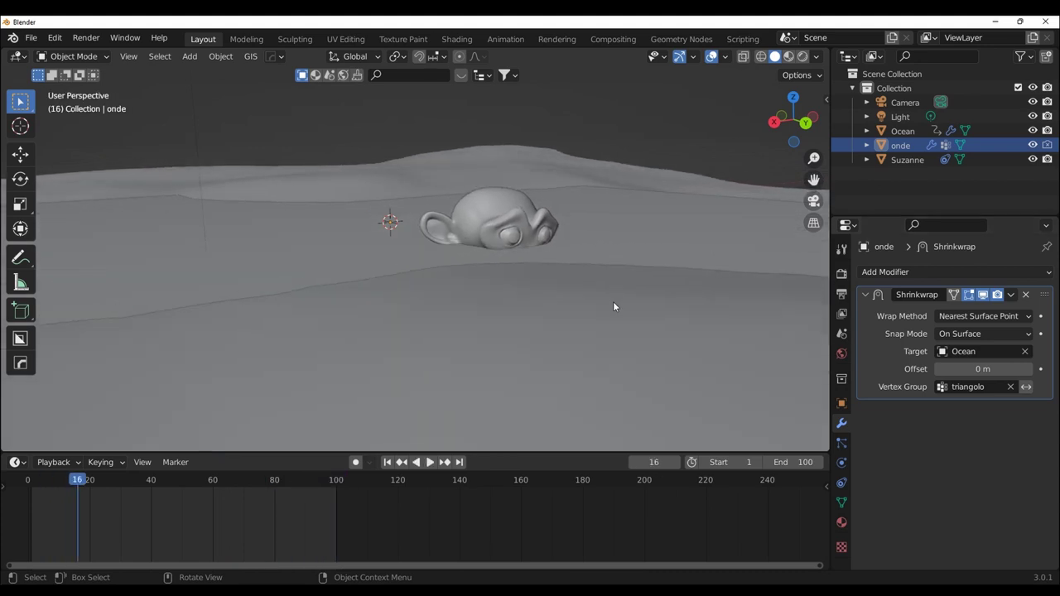
left_click(1032, 145)
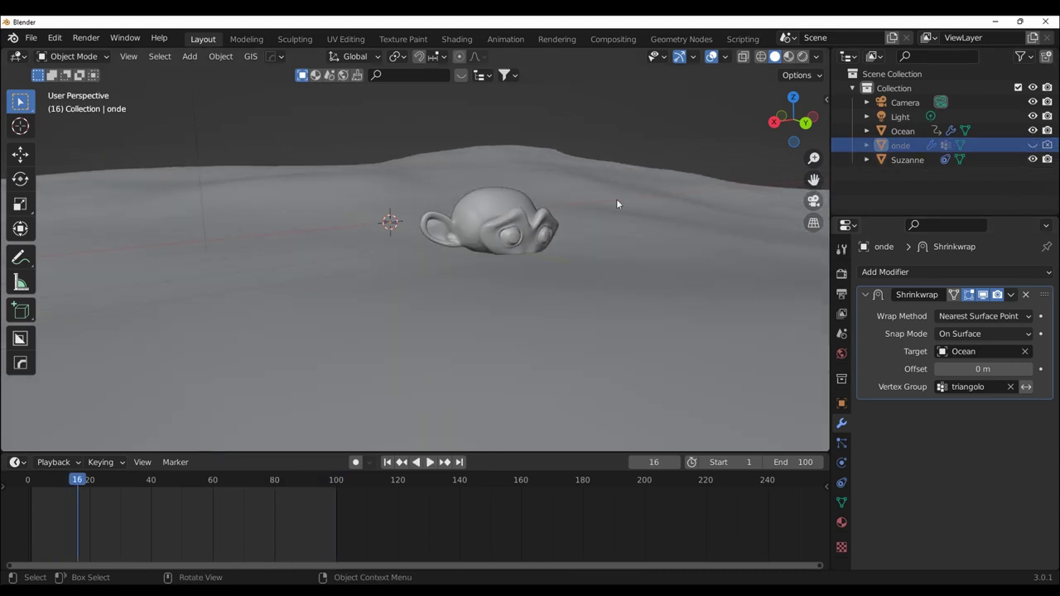
Nudge Suzanne to a new position and watch her ride the waves during playback
left_click(502, 222)
key("g")
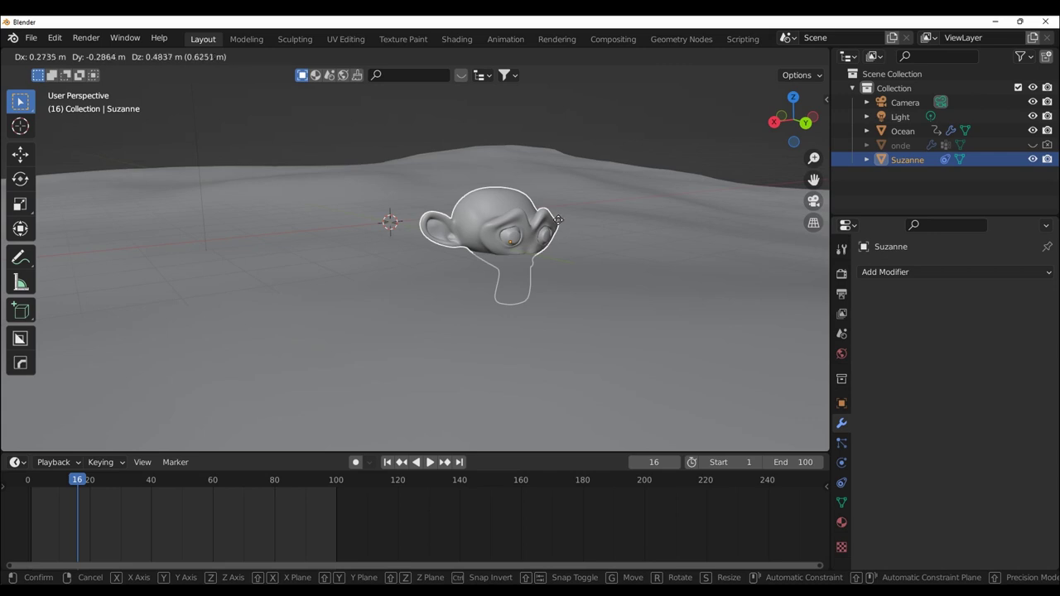
left_click(558, 219)
key("space")
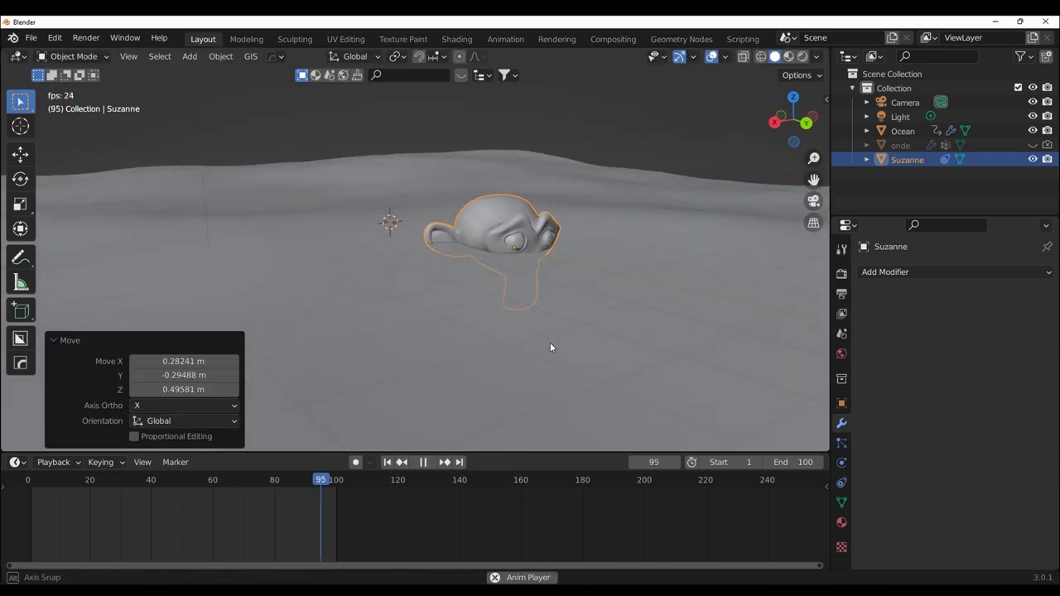
middle_click_drag(549, 343, 633, 335)
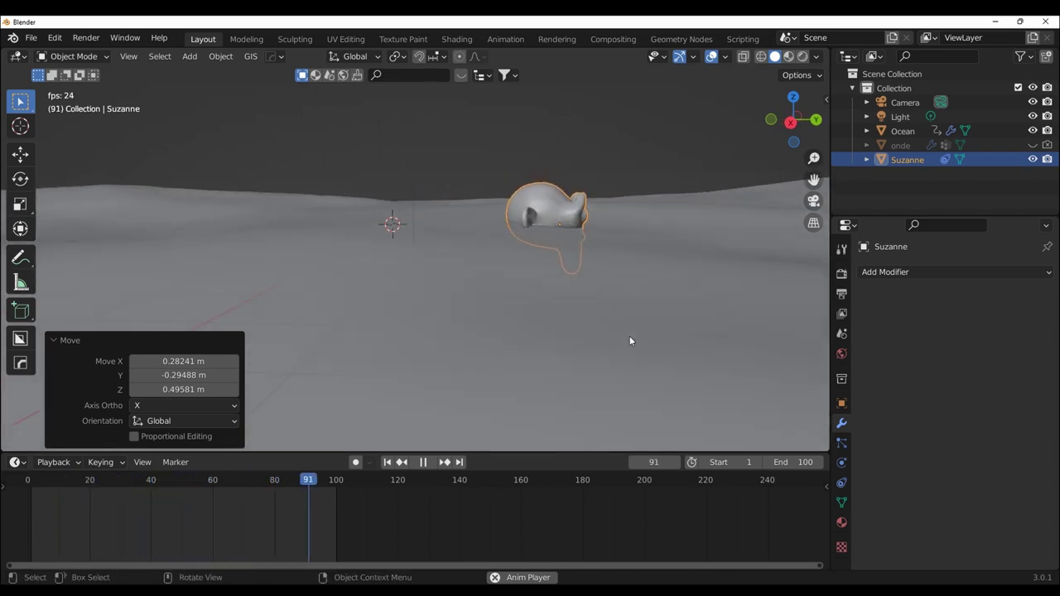
key("space")
middle_click_drag(634, 372, 428, 378)
key("space")
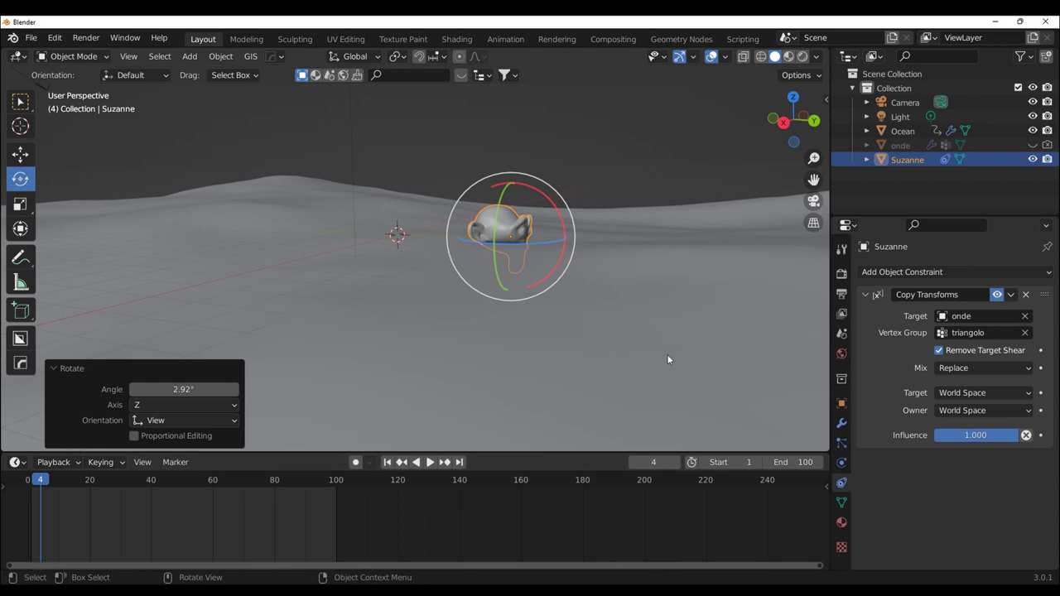
middle_click_drag(669, 359, 548, 366)
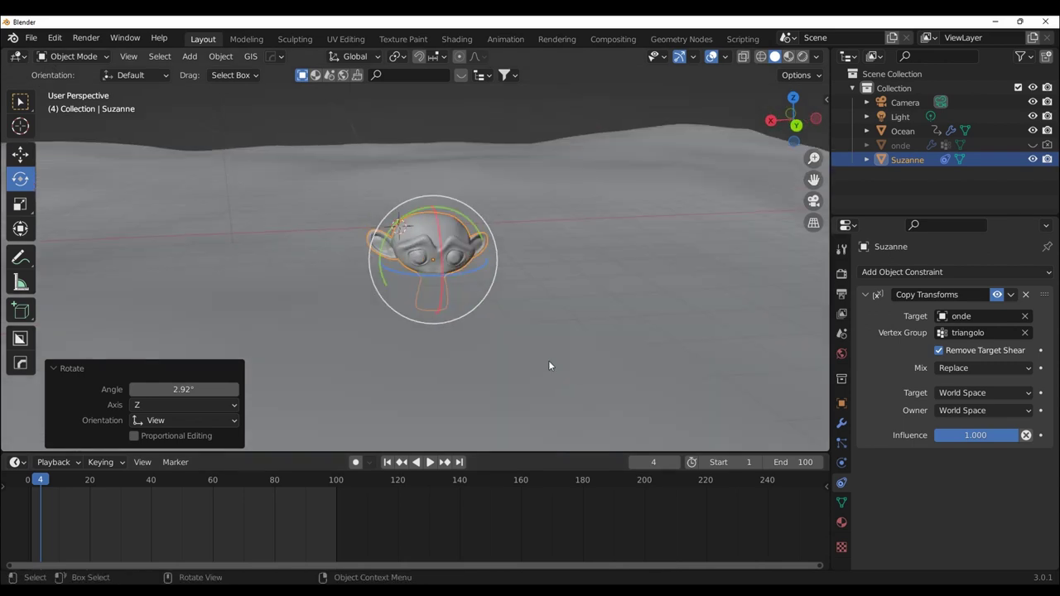
key("space")
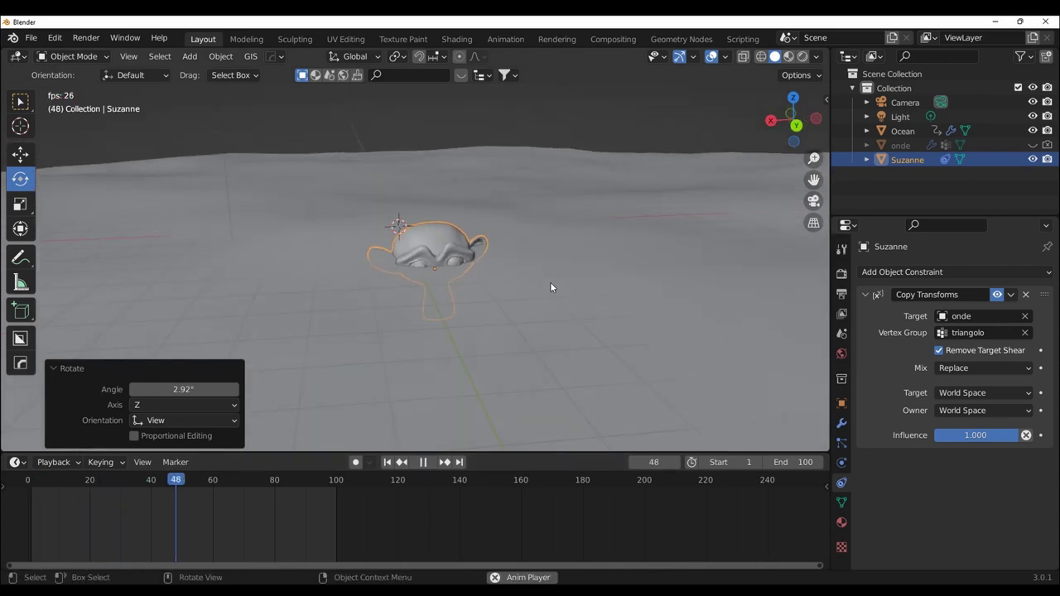
key("space")
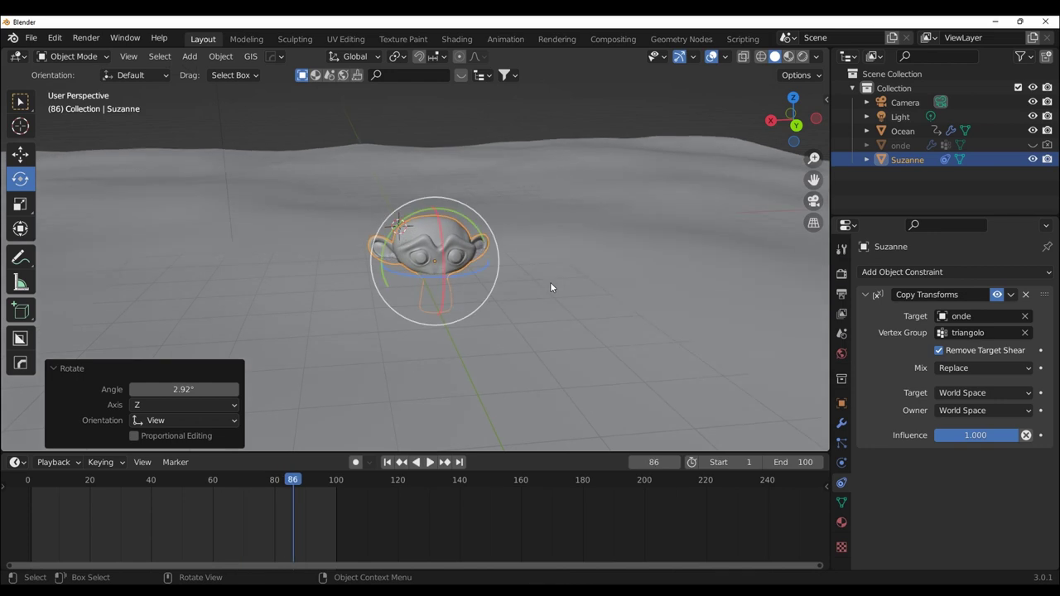
Move Suzanne again and rotate her slightly
key("g")
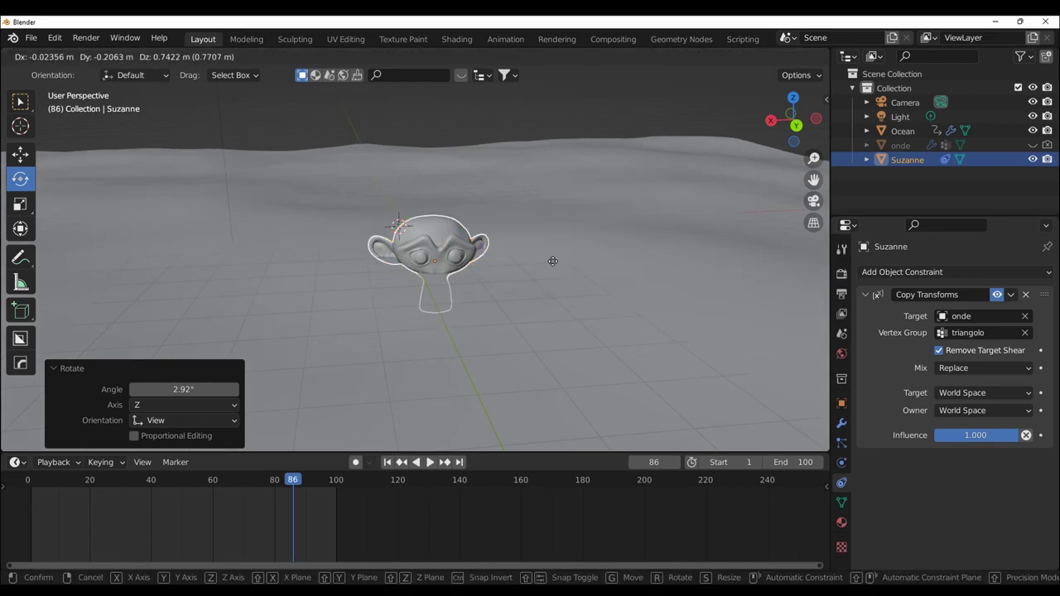
left_click(551, 262)
key("r")
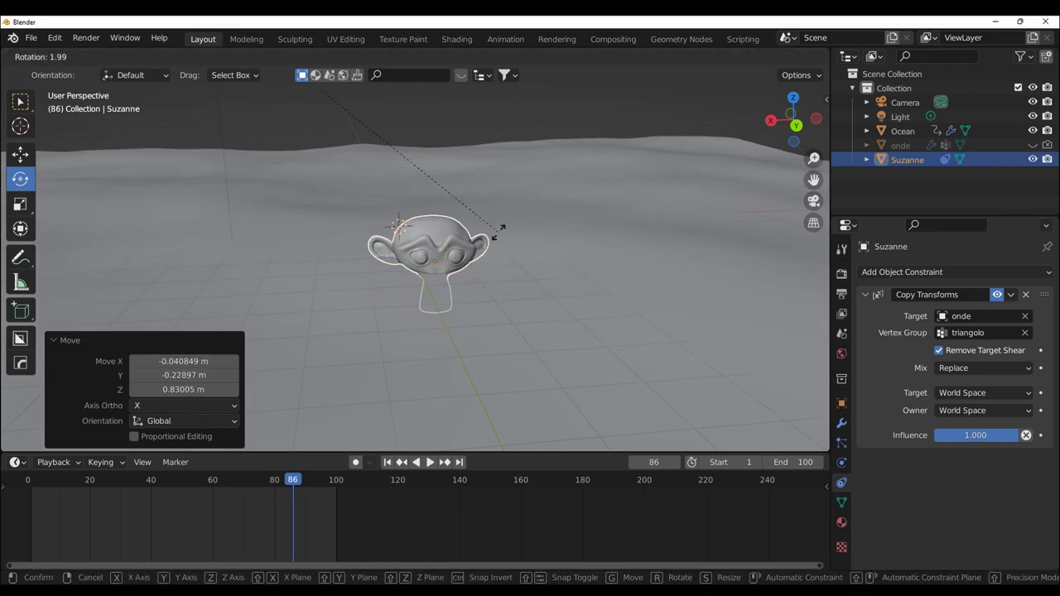
left_click(517, 239)
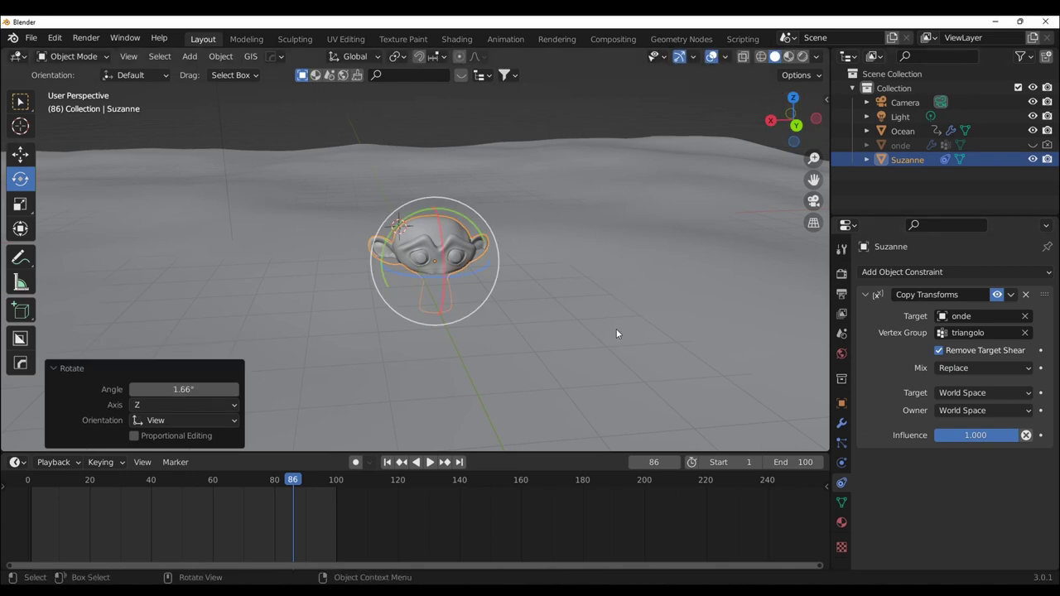
scroll(646, 382, "up", 2)
mouse_move(682, 398)
middle_mouse_down()
mouse_move(638, 383)
mouse_move(669, 386)
mouse_move(724, 224)
middle_mouse_up()
left_click_drag(809, 179, 910, 167)
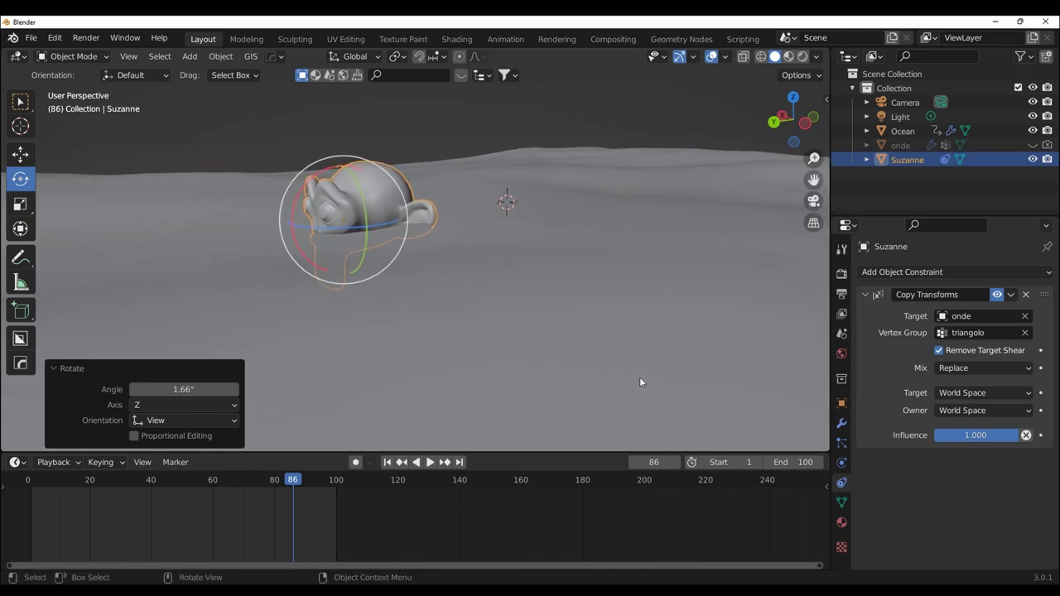
scroll(640, 382, "down", 1)
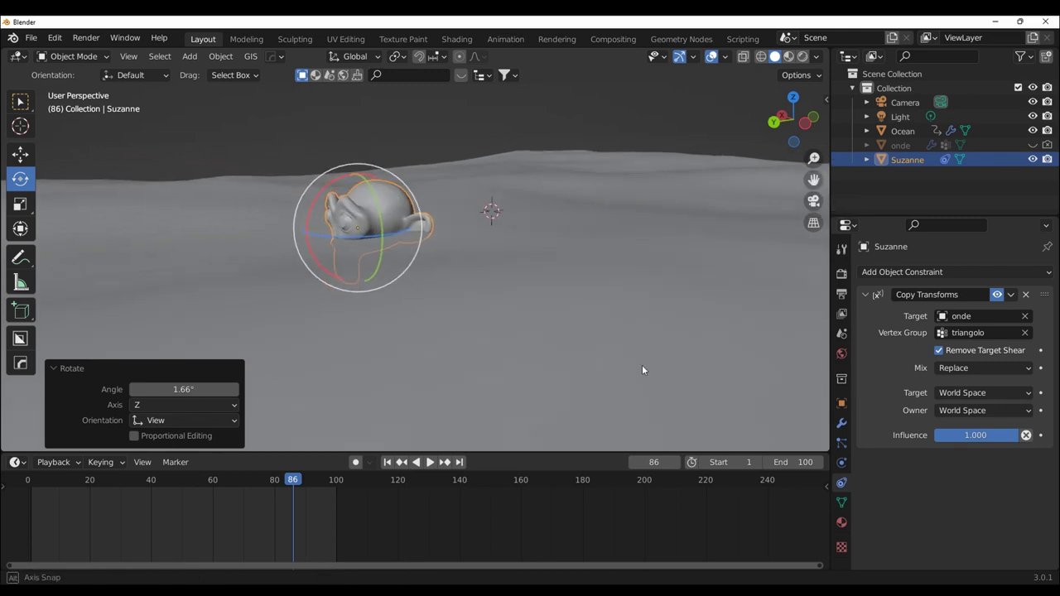
scroll(642, 370, "up", 1)
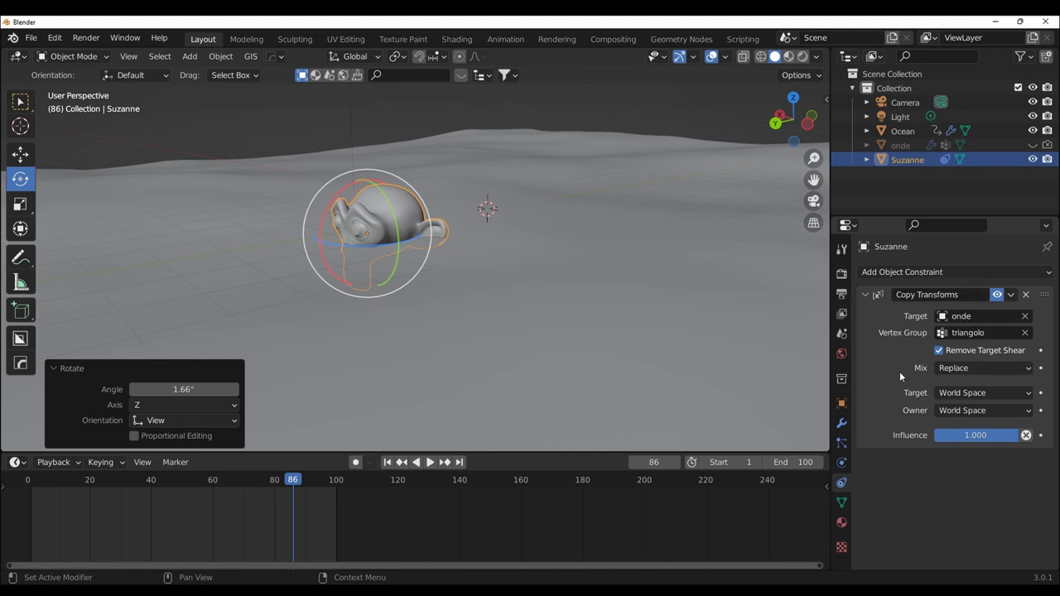
Set the Copy Transforms mix mode to After Original (Full)
left_click(958, 369)
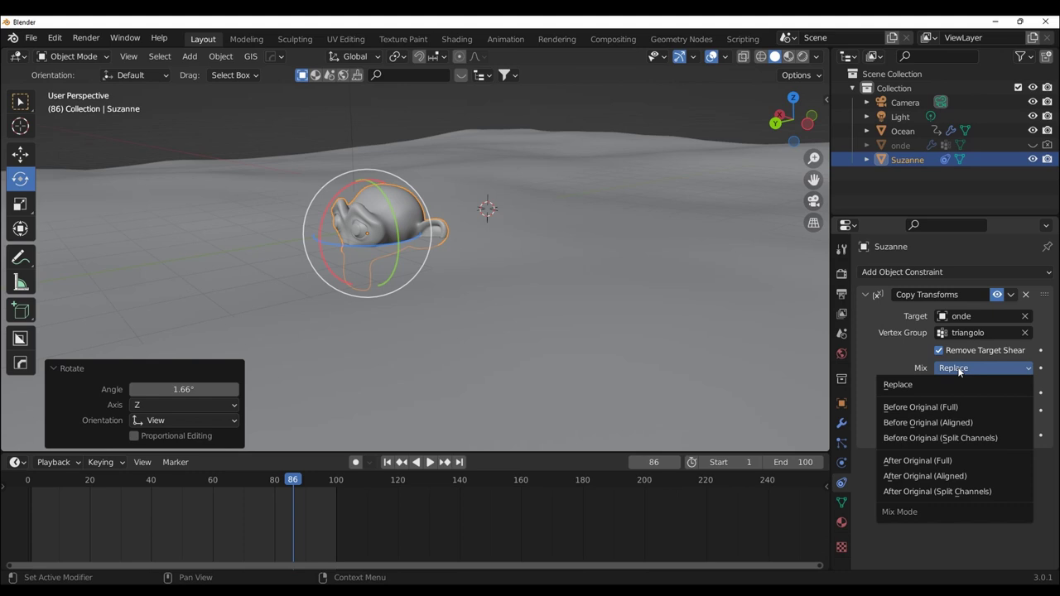
left_click(935, 460)
middle_click_drag(593, 348, 773, 259)
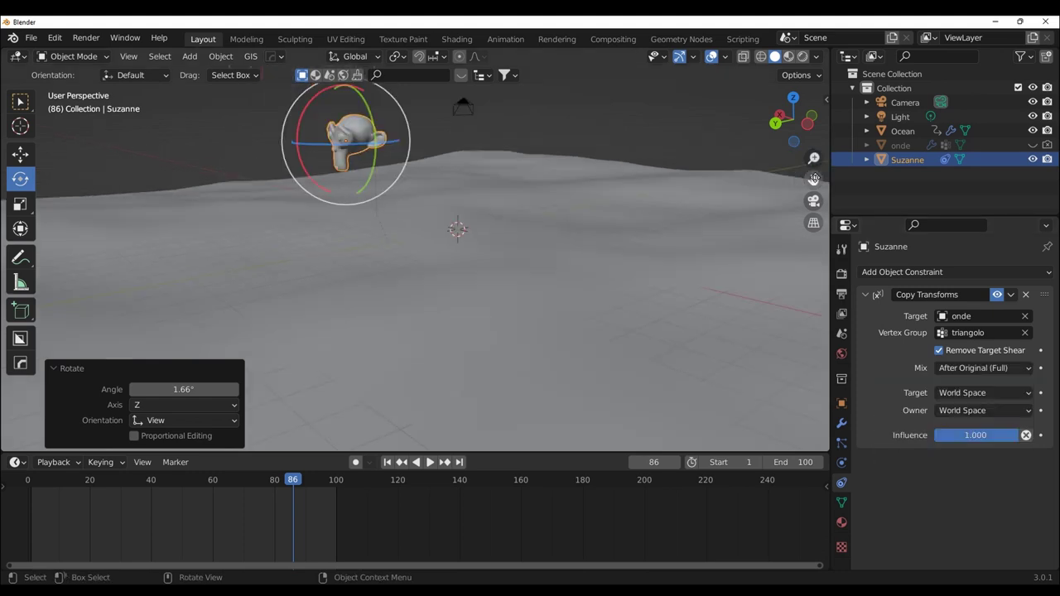
Rotate Suzanne by about 47.5 degrees
left_click_drag(814, 178, 616, 318)
mouse_move(523, 280)
middle_mouse_down()
mouse_move(568, 326)
mouse_move(536, 308)
mouse_move(550, 305)
middle_mouse_up()
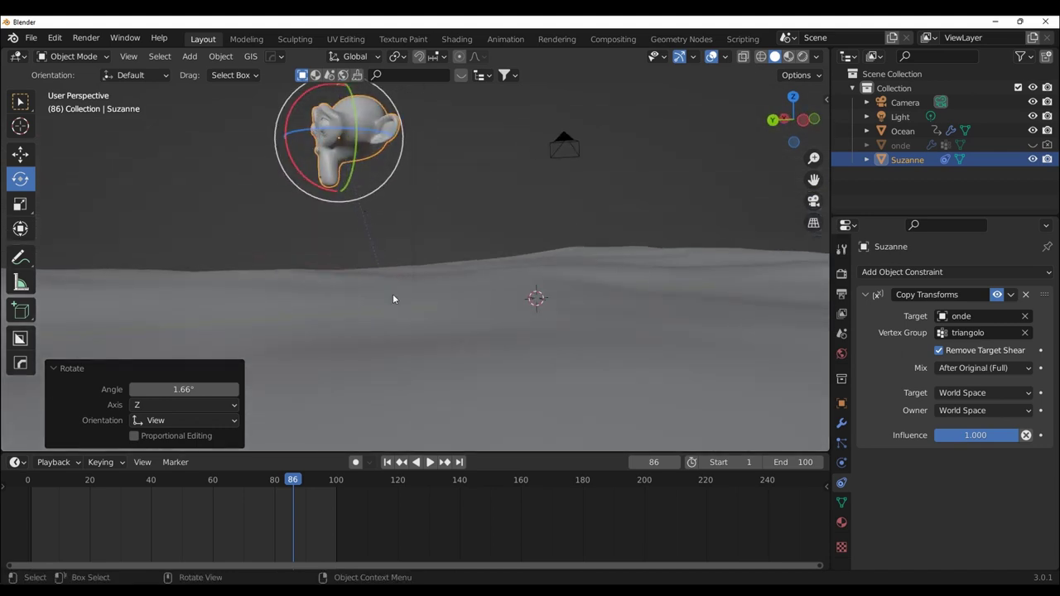
mouse_move(393, 299)
middle_mouse_down()
mouse_move(450, 323)
mouse_move(433, 331)
middle_mouse_up()
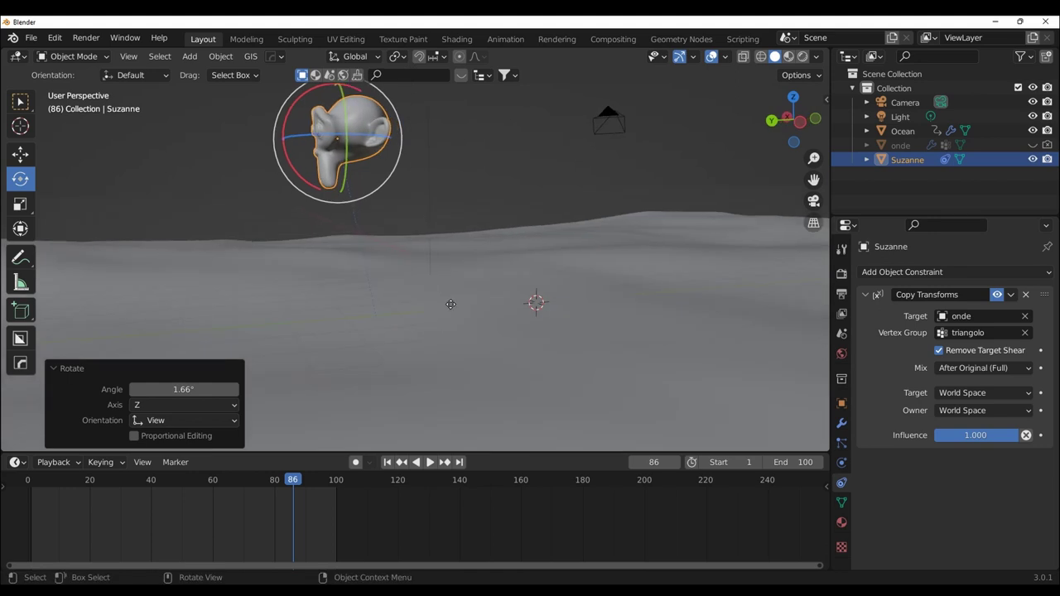
left_click(512, 439)
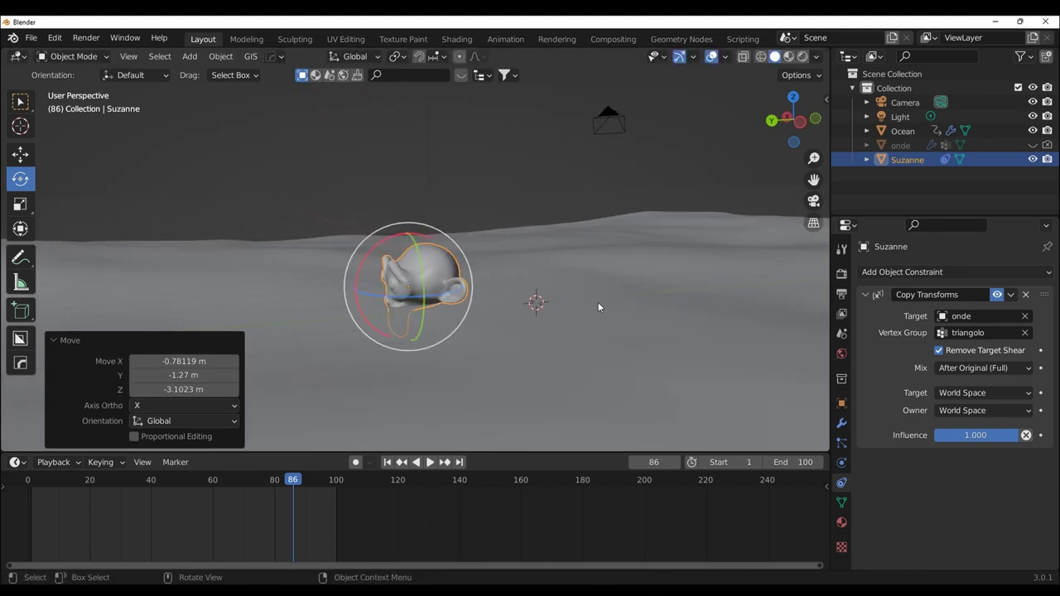
left_click_drag(473, 278, 499, 273)
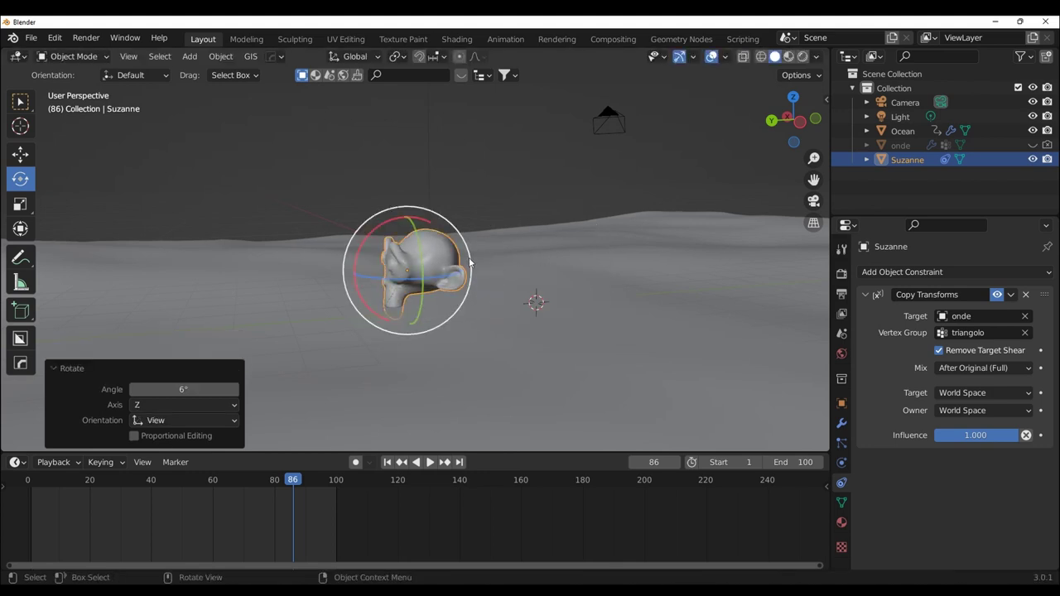
left_click_drag(470, 263, 508, 218)
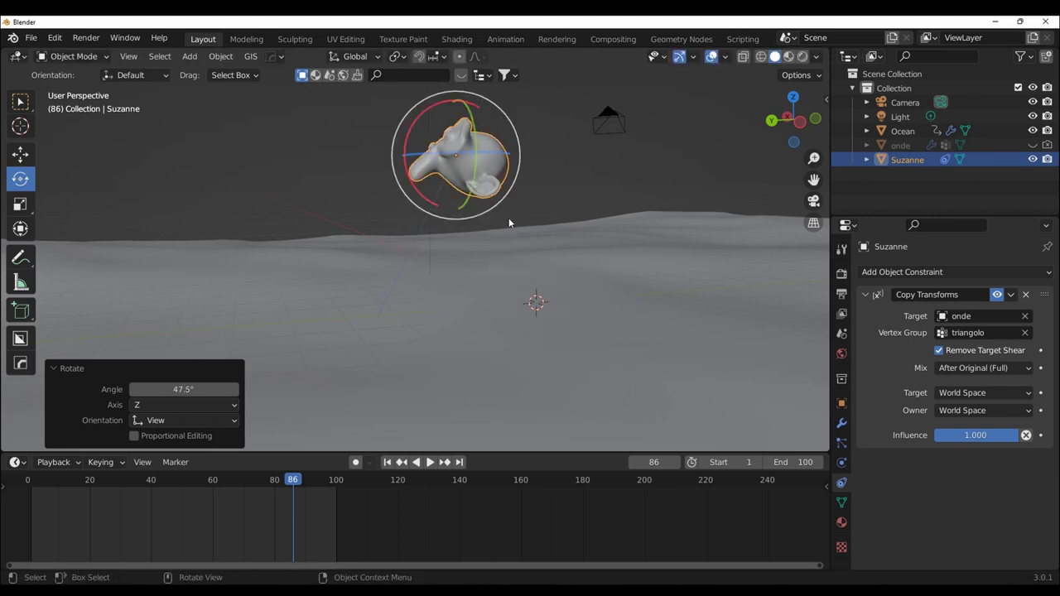
Move Suzanne back down near the centre and start the wave animation
key("g")
left_click(480, 348)
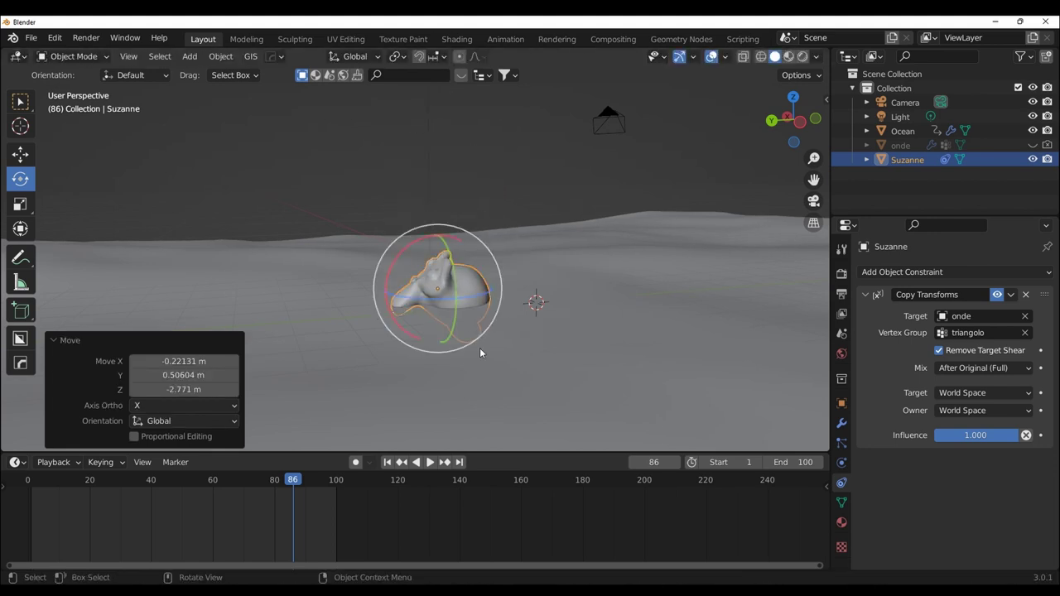
middle_click_drag(479, 352, 643, 414)
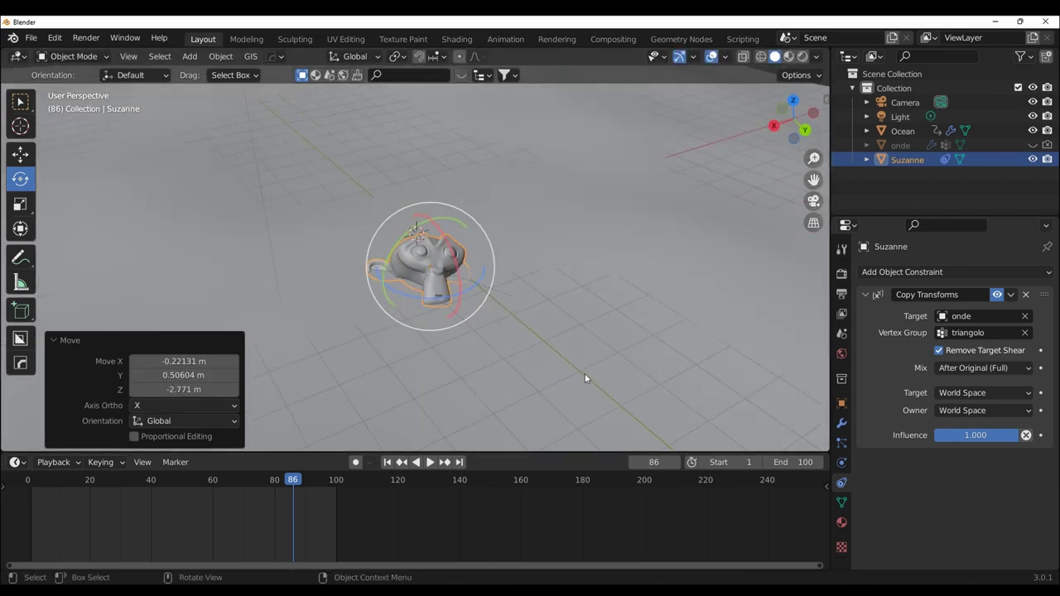
key("space")
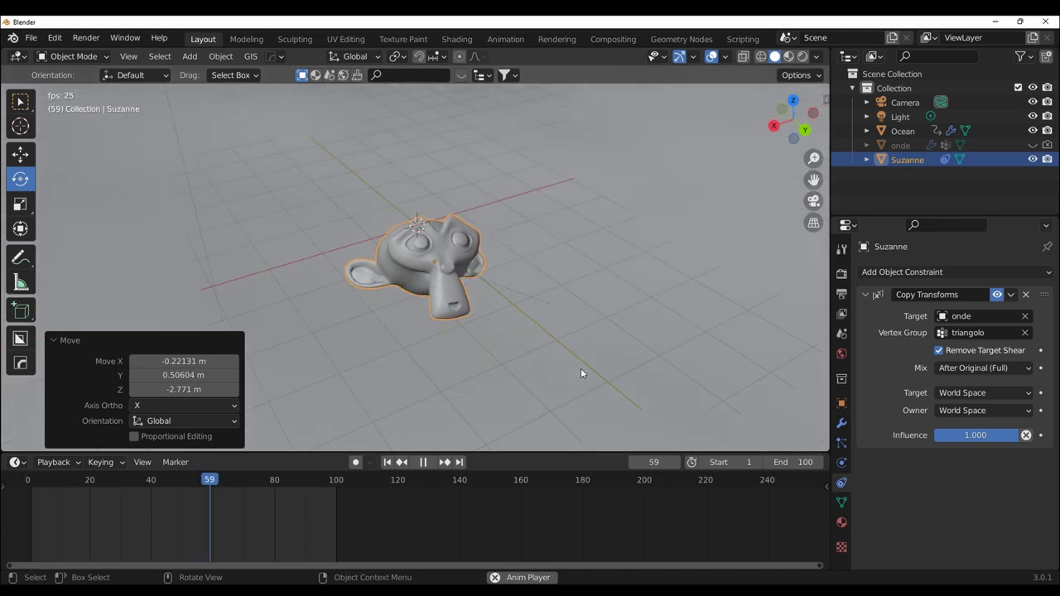
Stop playback and set the Copy Transforms mix to Before Original (Full)
key("space")
left_click(999, 369)
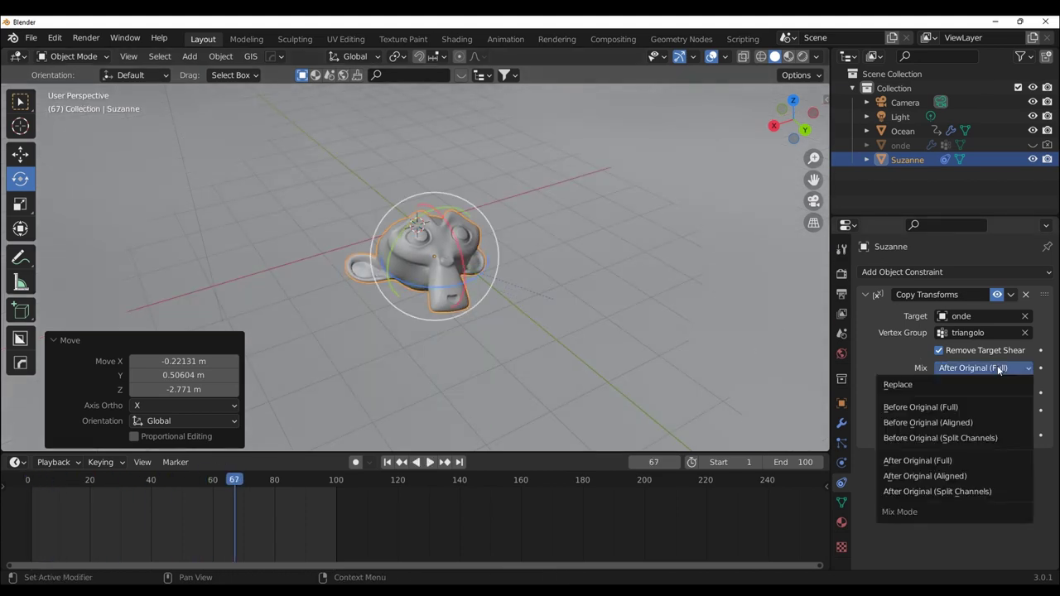
left_click(925, 406)
middle_click_drag(648, 366, 671, 331)
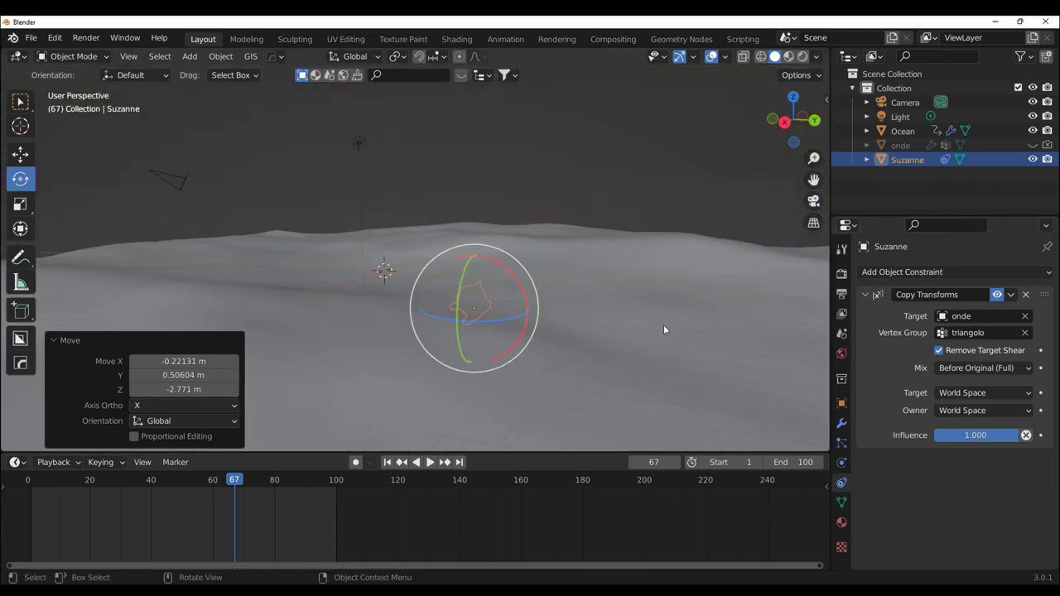
Move Suzanne onto the waves and settle her rotation at 38.9 degrees
key("g")
left_click(632, 284)
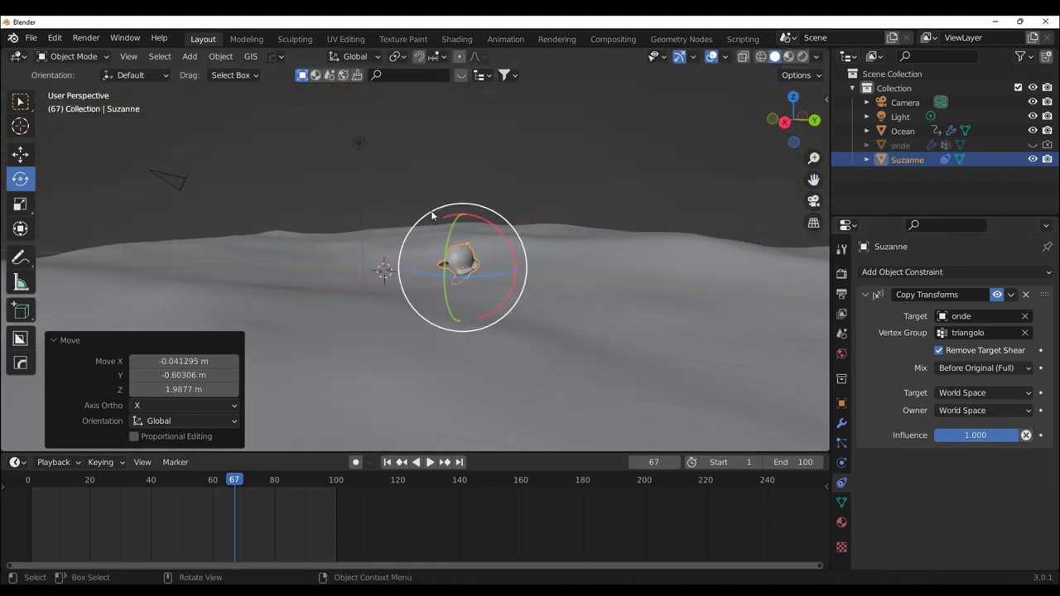
left_click_drag(431, 216, 412, 222)
left_click_drag(385, 269, 389, 270)
middle_click_drag(539, 344, 371, 349)
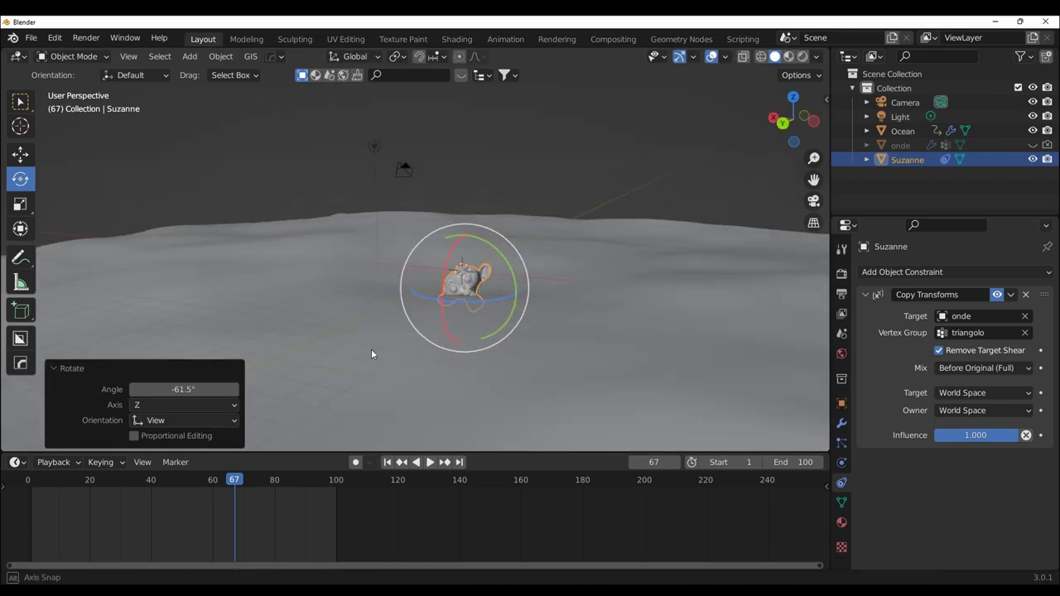
left_click_drag(526, 273, 527, 321)
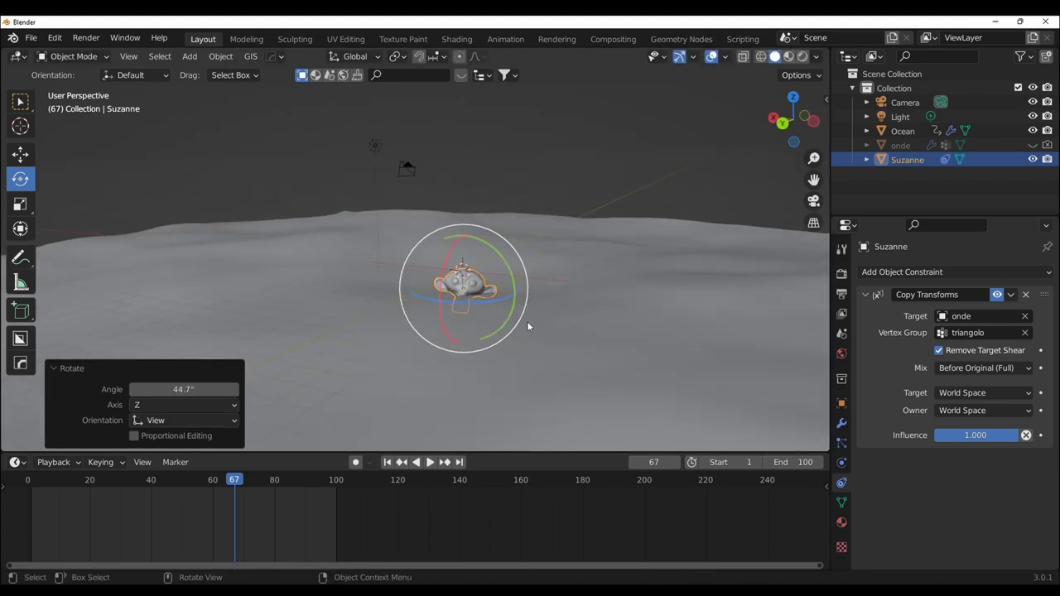
mouse_move(526, 321)
middle_mouse_down()
mouse_move(530, 352)
mouse_move(460, 340)
mouse_move(491, 285)
middle_mouse_up()
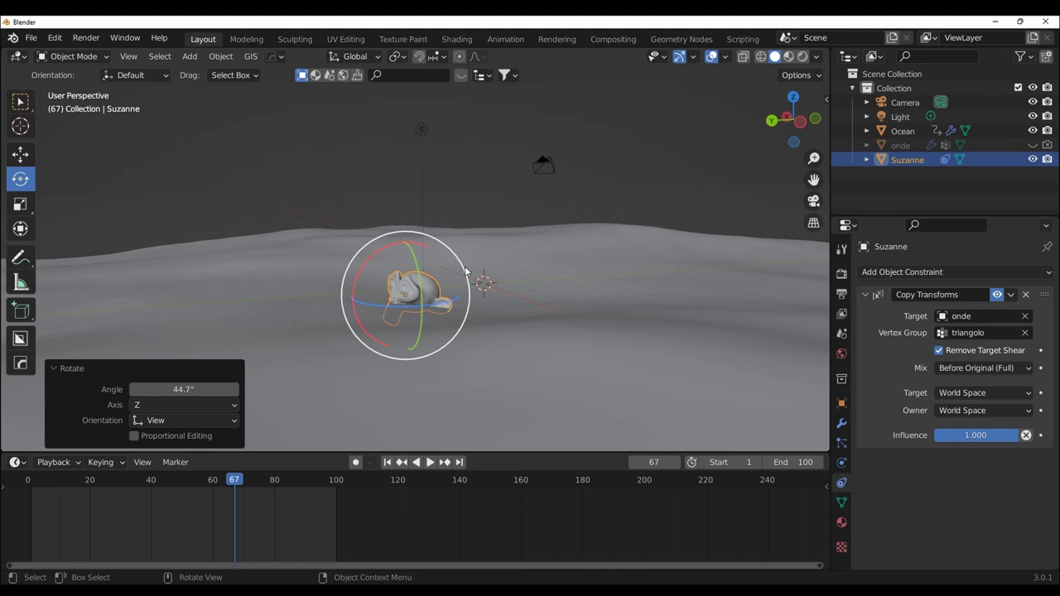
left_click_drag(465, 271, 469, 314)
mouse_move(470, 314)
middle_mouse_down()
mouse_move(471, 345)
mouse_move(531, 360)
mouse_move(552, 340)
middle_mouse_up()
Turn Suzanne to -22.7°, shift her slightly, and replay to confirm she floats
key("space")
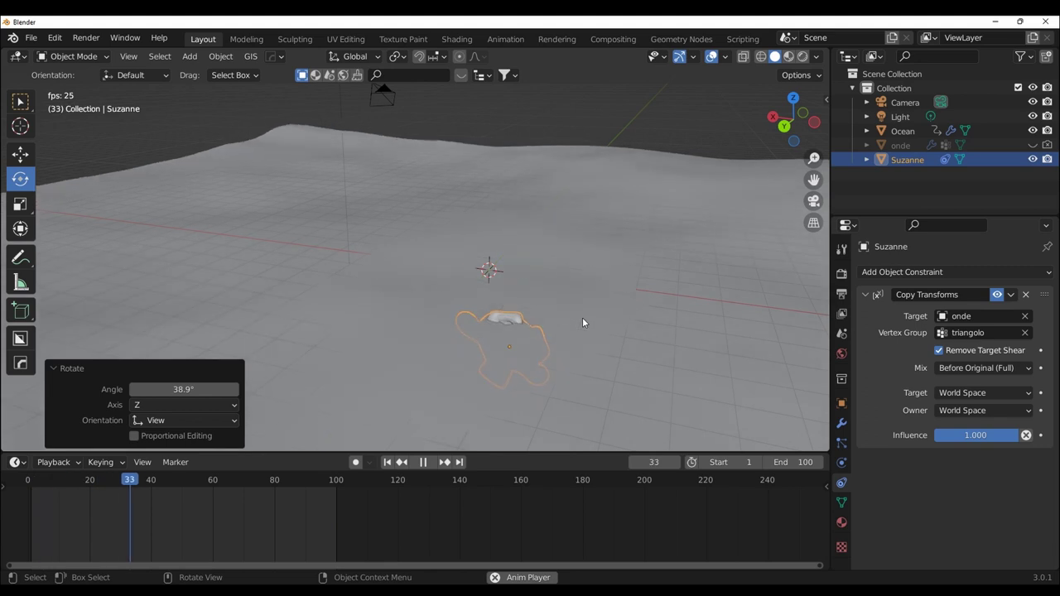
key("space")
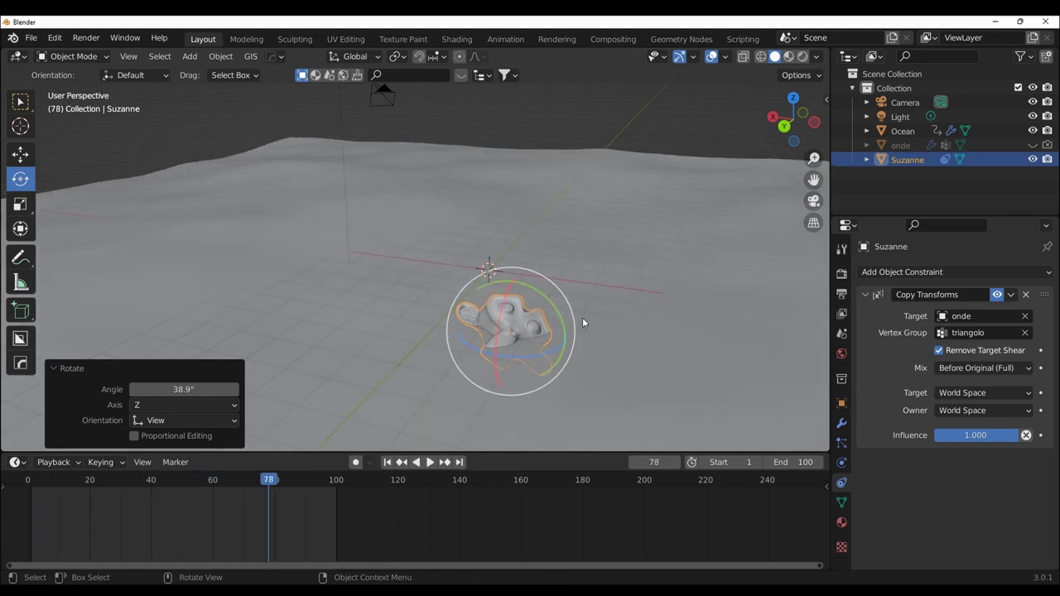
left_click_drag(487, 273, 553, 313)
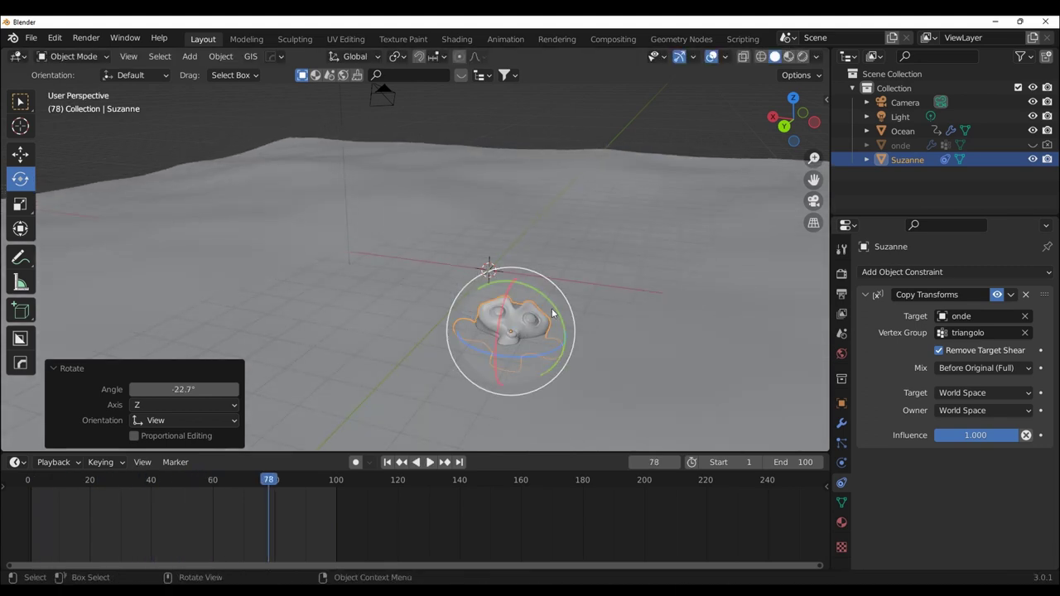
key("g")
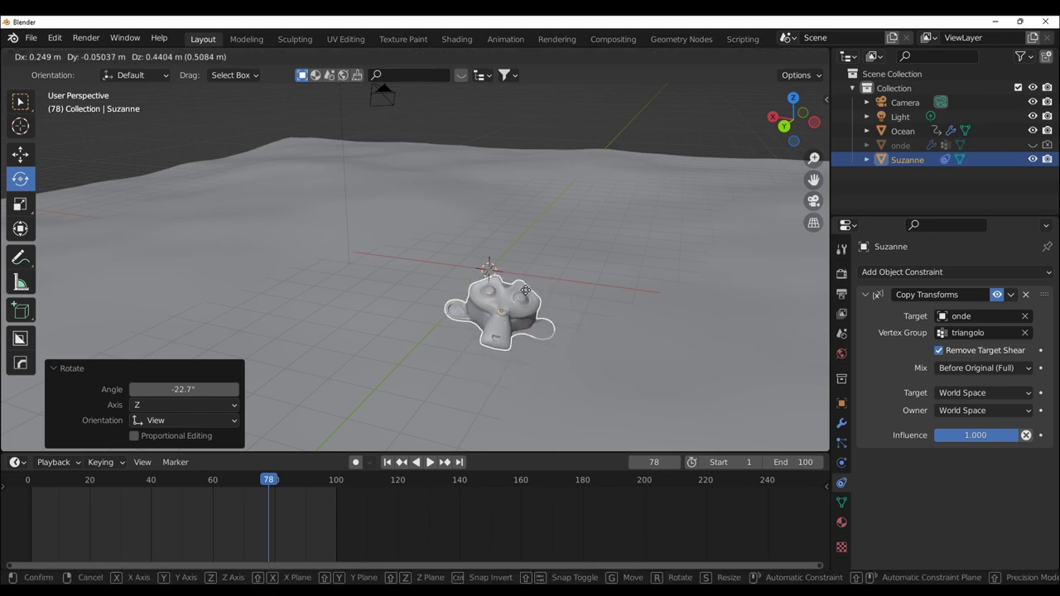
left_click(576, 325)
key("space")
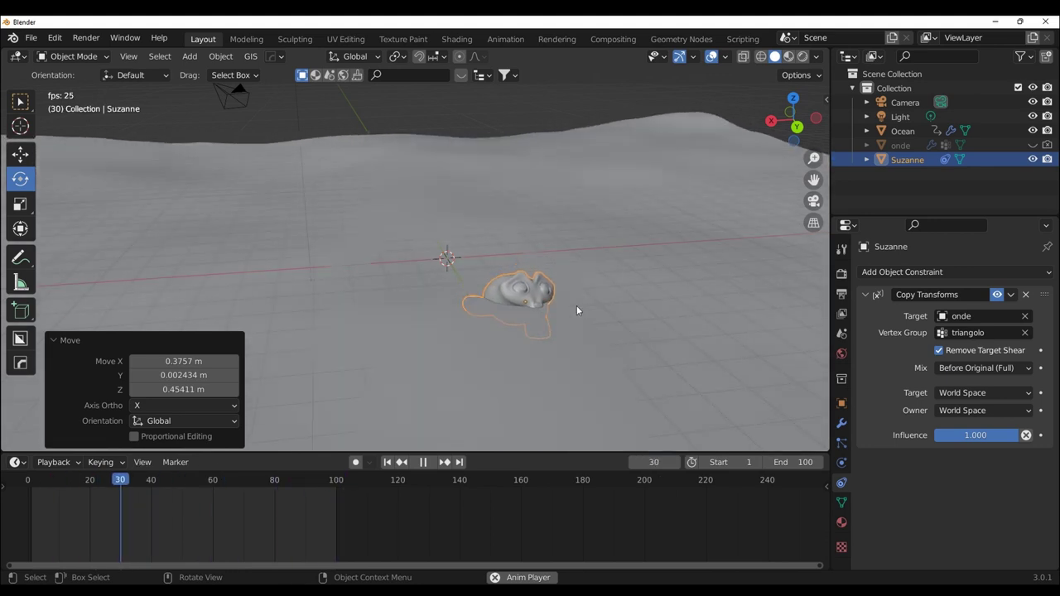
key("space")
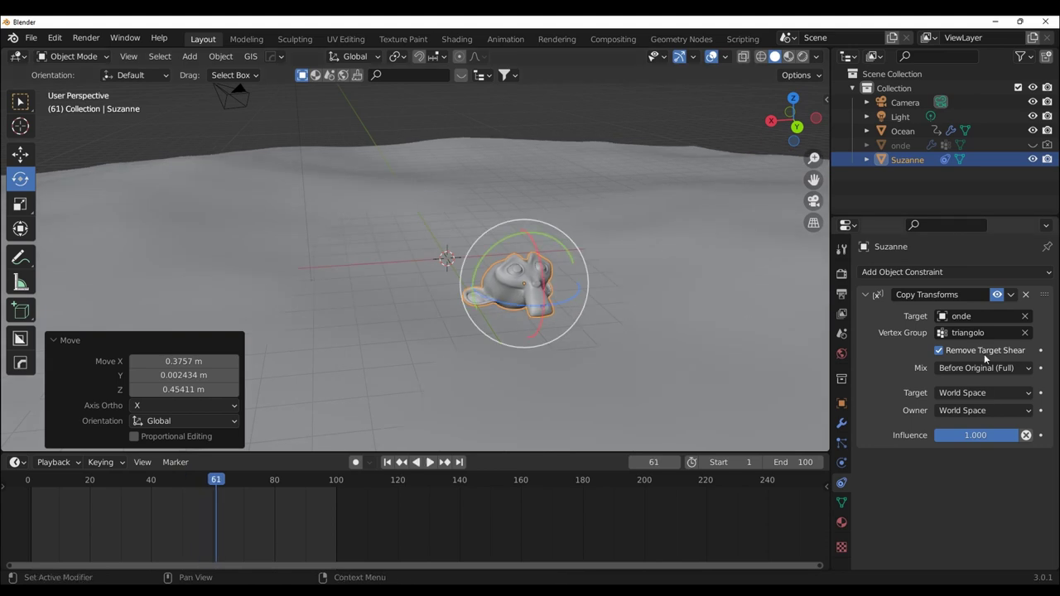
Switch the Copy Transforms mix to Replace and test-move Suzanne
left_click(998, 368)
left_click(910, 387)
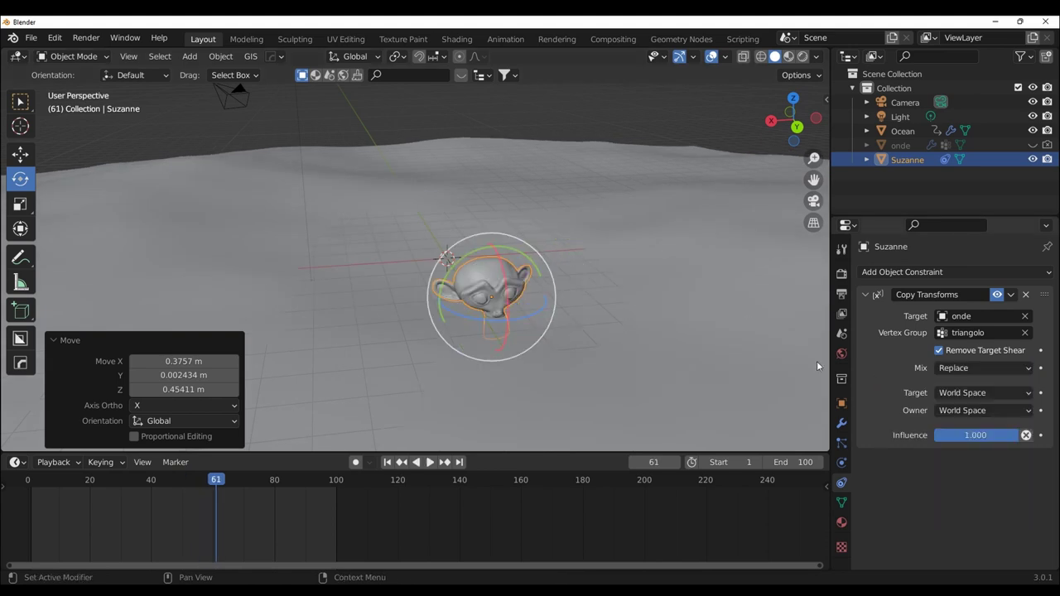
key("g")
left_click(677, 312)
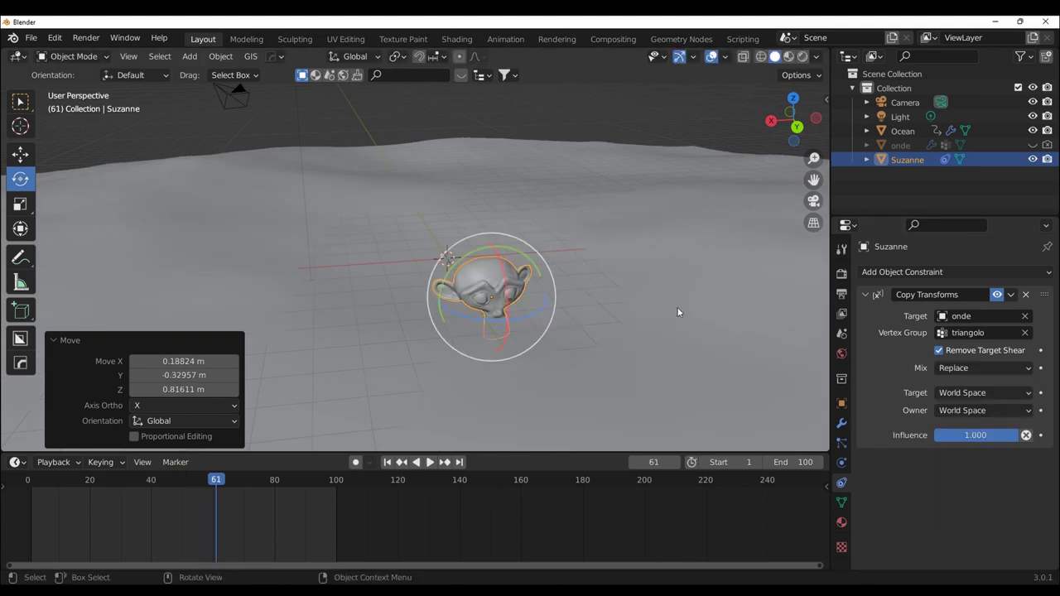
Restore the mix to Before Original (Full) and reposition Suzanne down and left
left_click(1014, 369)
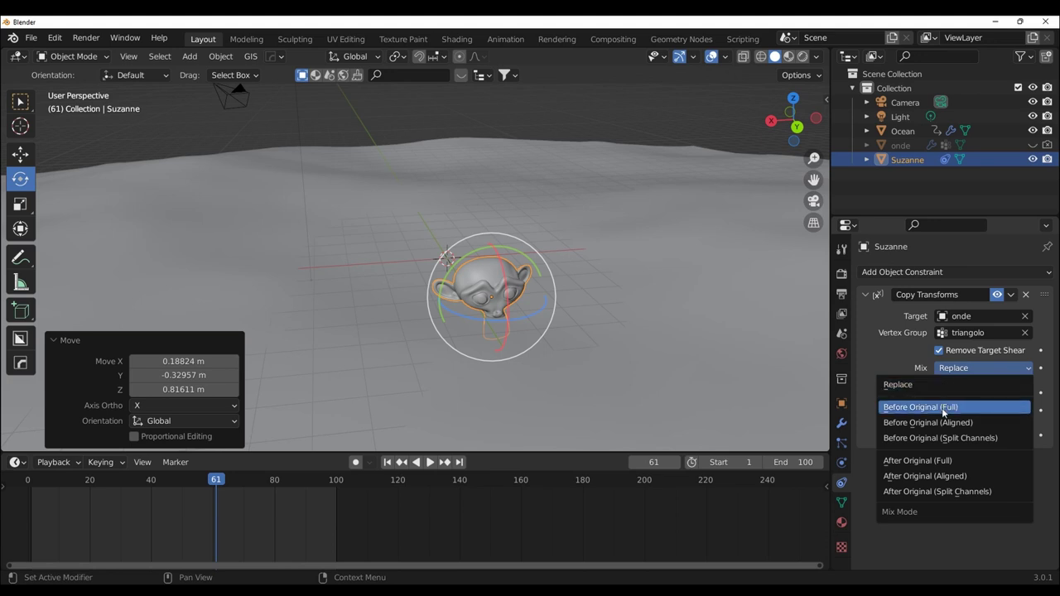
left_click(941, 407)
key("g")
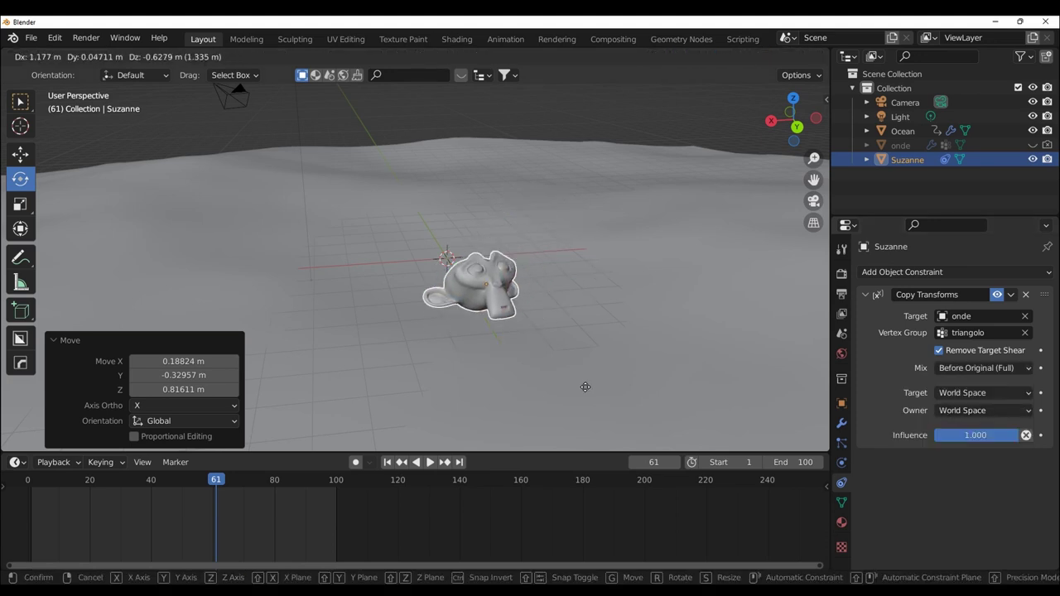
left_click(576, 405)
mouse_move(573, 406)
middle_mouse_down()
mouse_move(701, 397)
mouse_move(579, 293)
middle_mouse_up()
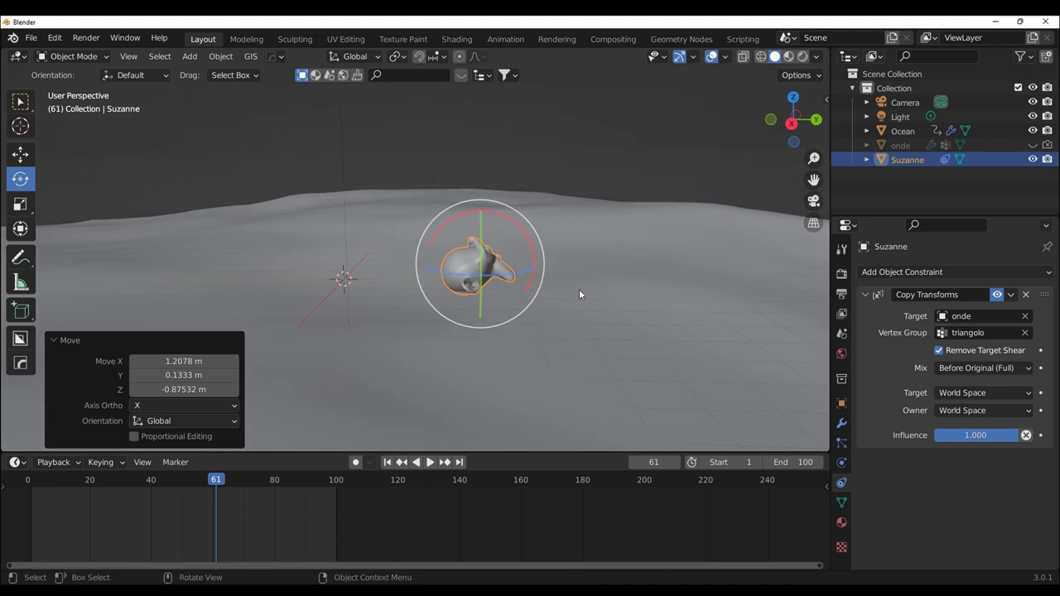
key("g")
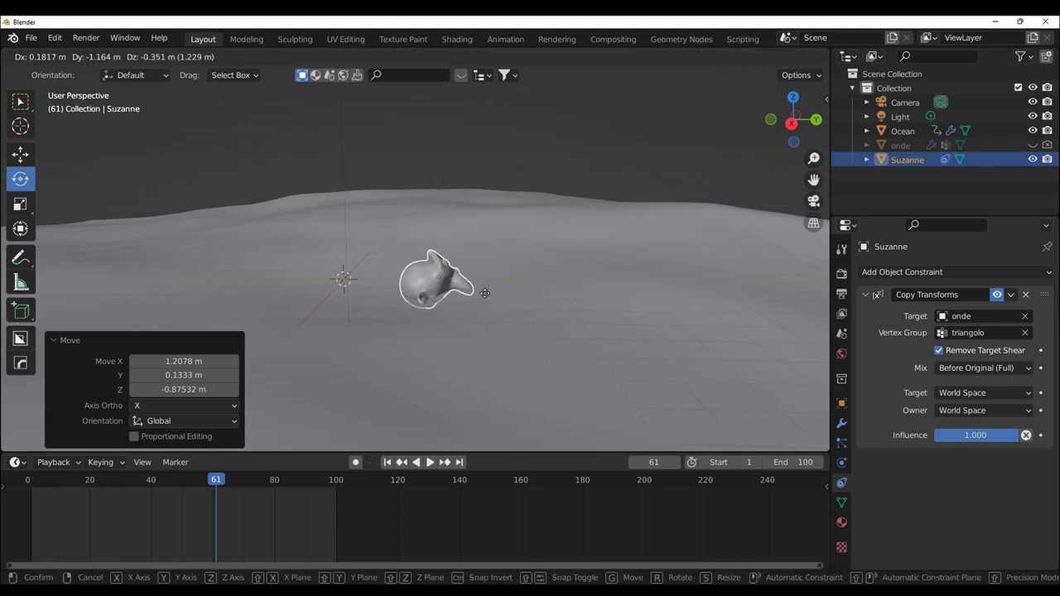
left_click(497, 276)
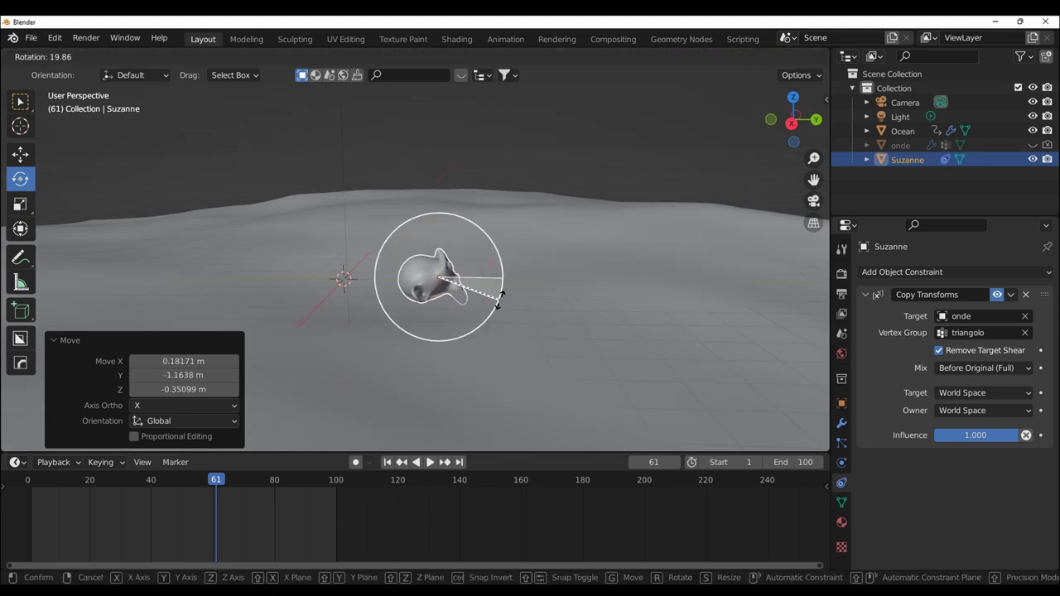
Rotate Suzanne, settling on a 13.8° turn about Z
left_click_drag(503, 277, 495, 300)
mouse_move(566, 349)
middle_mouse_down()
mouse_move(403, 357)
mouse_move(555, 277)
middle_mouse_up()
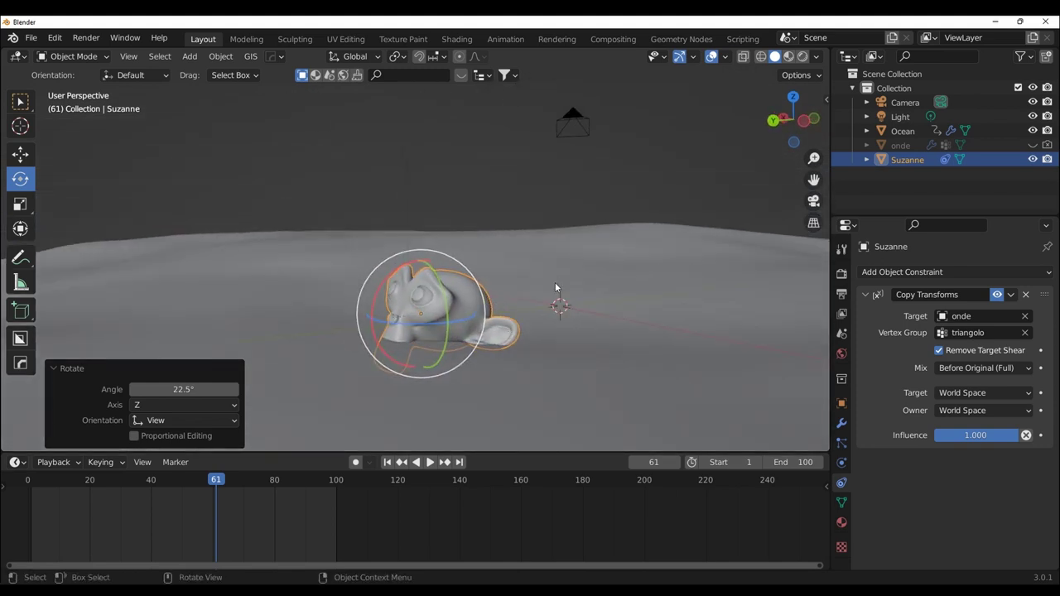
middle_click_drag(445, 273, 442, 274)
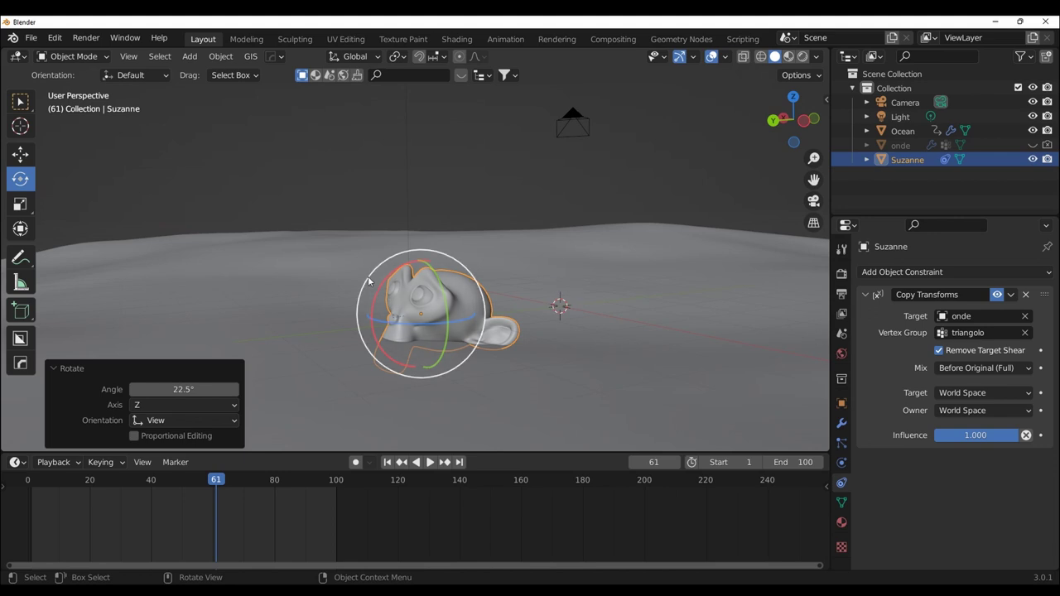
left_click_drag(483, 305, 495, 364)
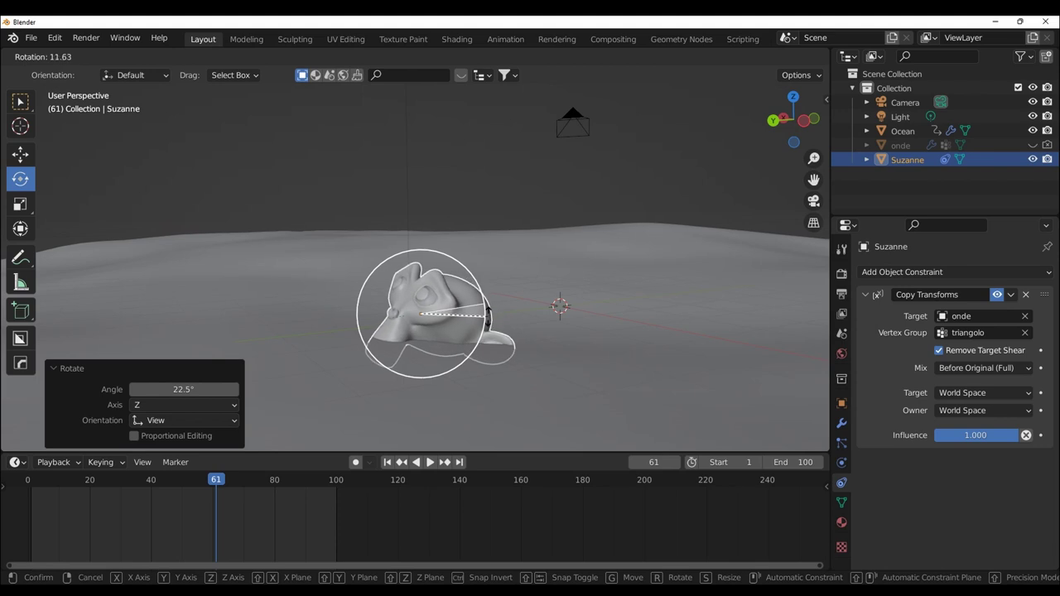
left_click_drag(486, 319, 488, 364)
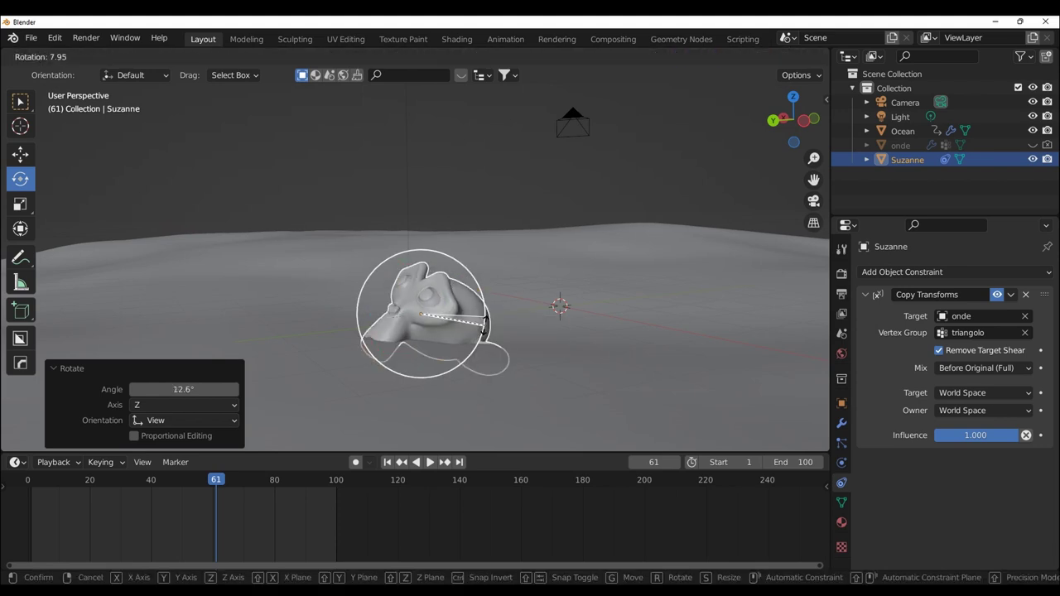
middle_click_drag(497, 381, 579, 397)
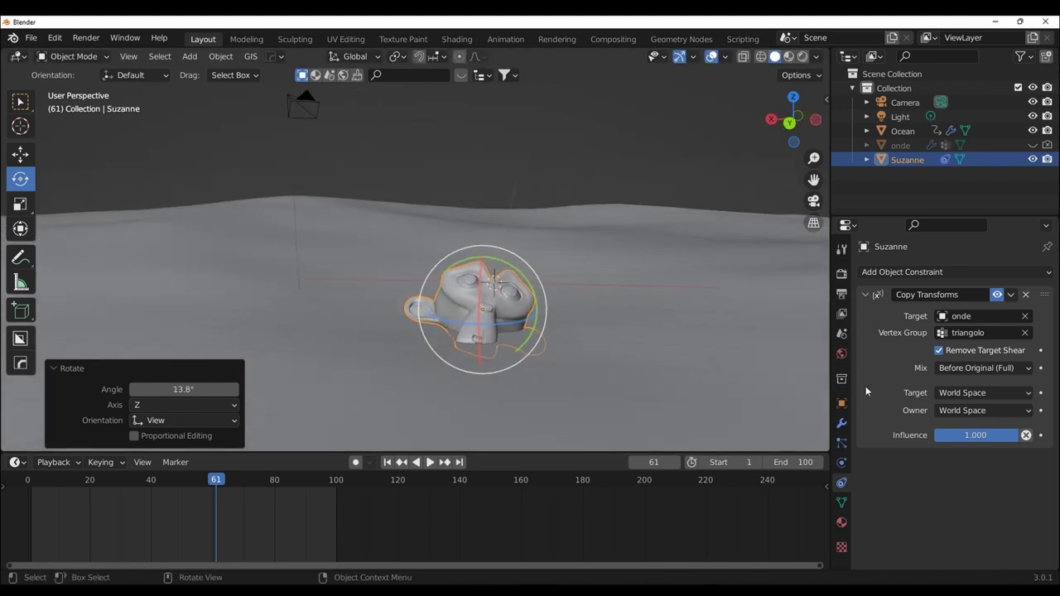
left_click(1006, 375)
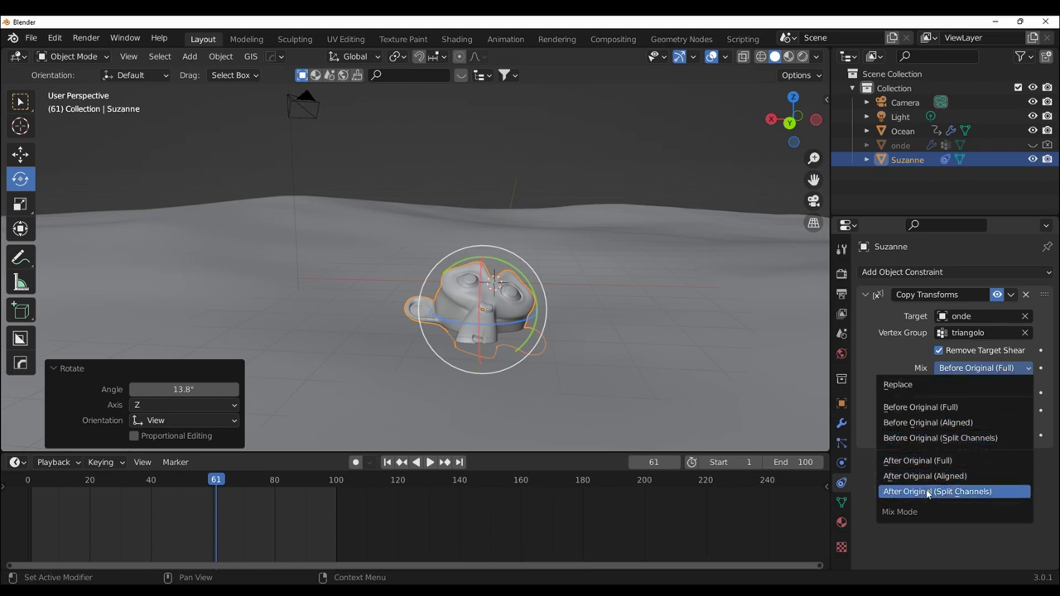
left_click(920, 406)
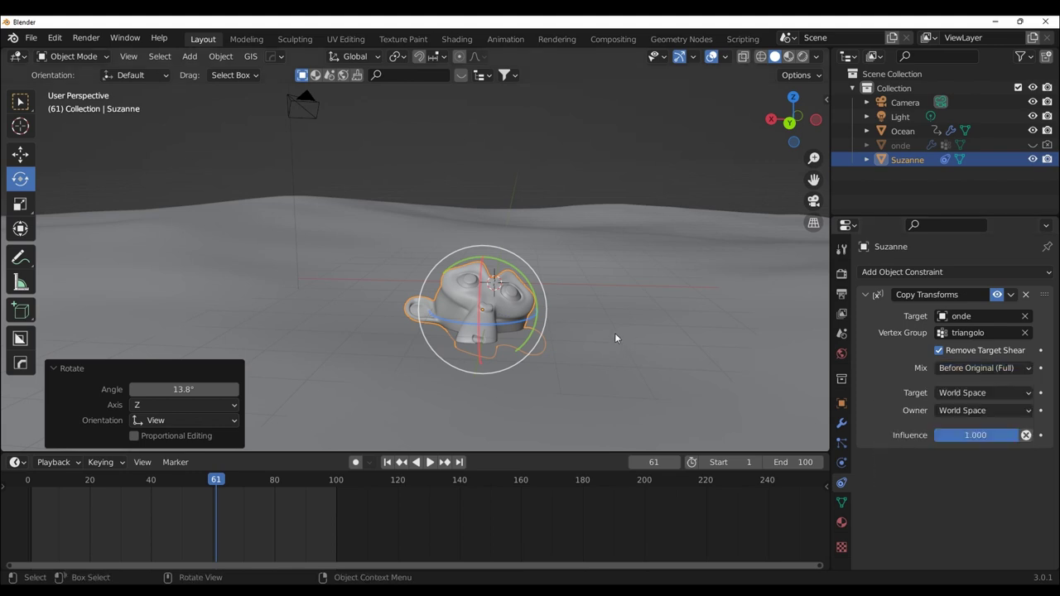
key("space")
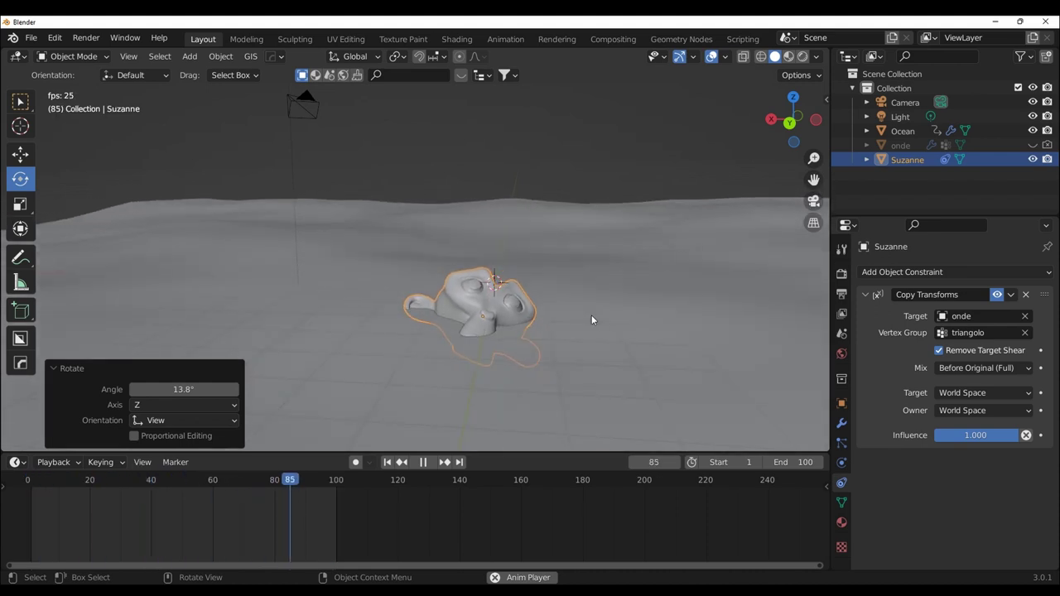
key("space")
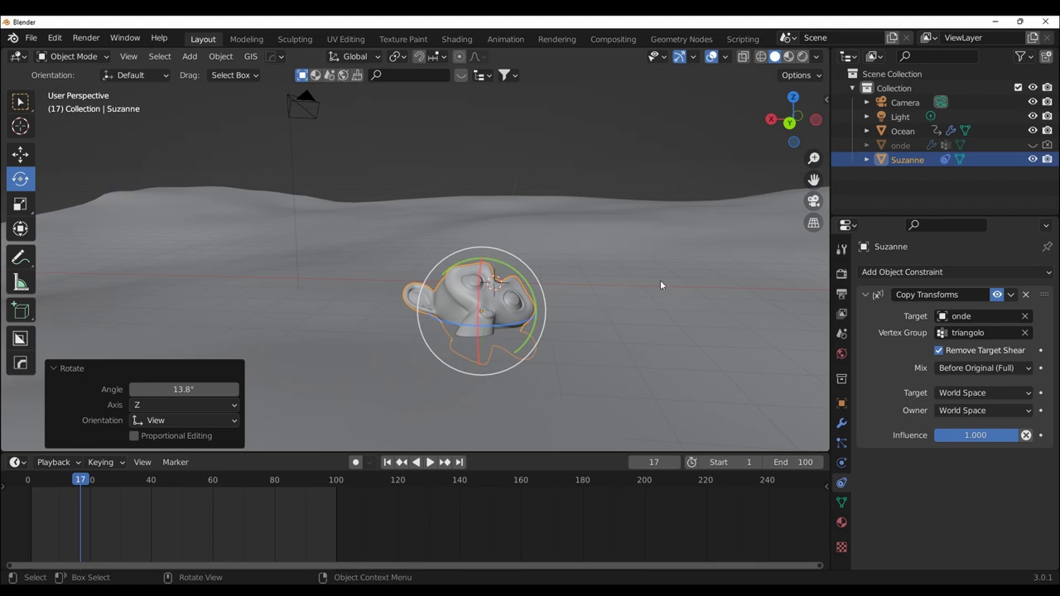
middle_click_drag(657, 304, 596, 323)
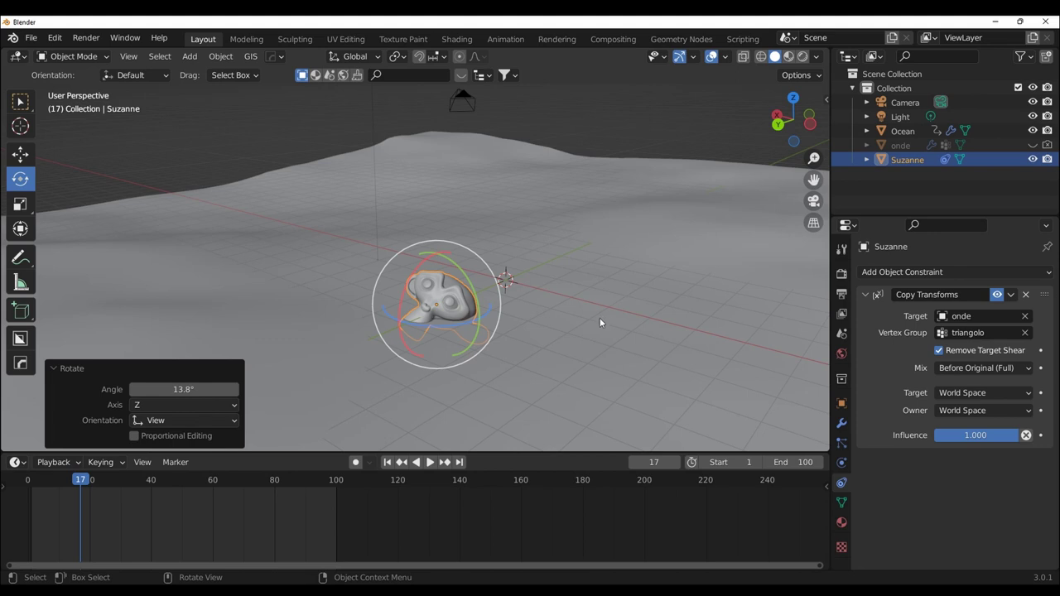
middle_click_drag(600, 317, 596, 332)
mouse_move(701, 364)
middle_mouse_down()
mouse_move(744, 341)
mouse_move(662, 356)
middle_mouse_up()
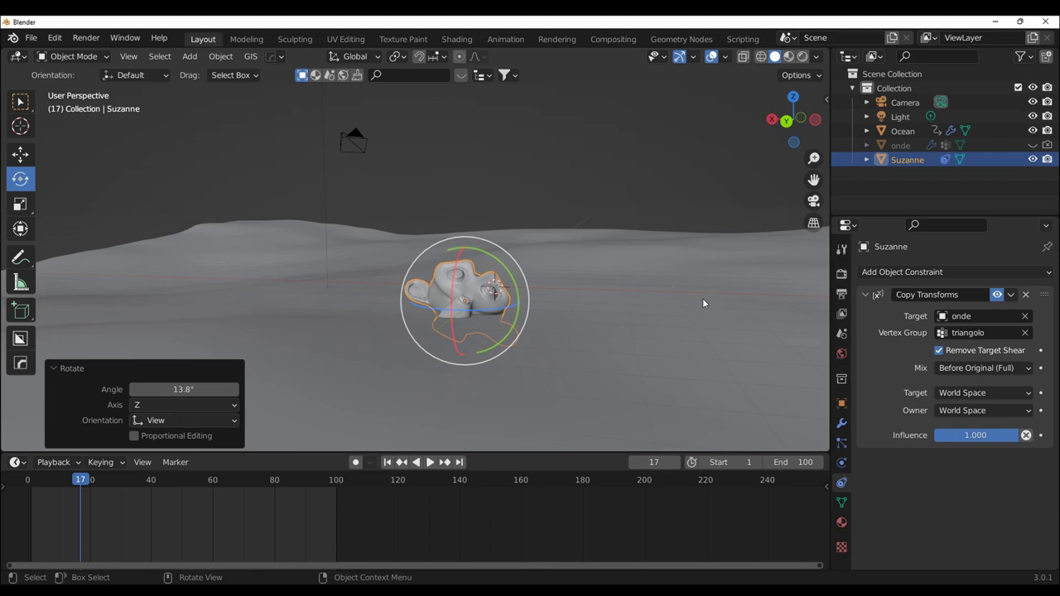
middle_click_drag(703, 303, 694, 319)
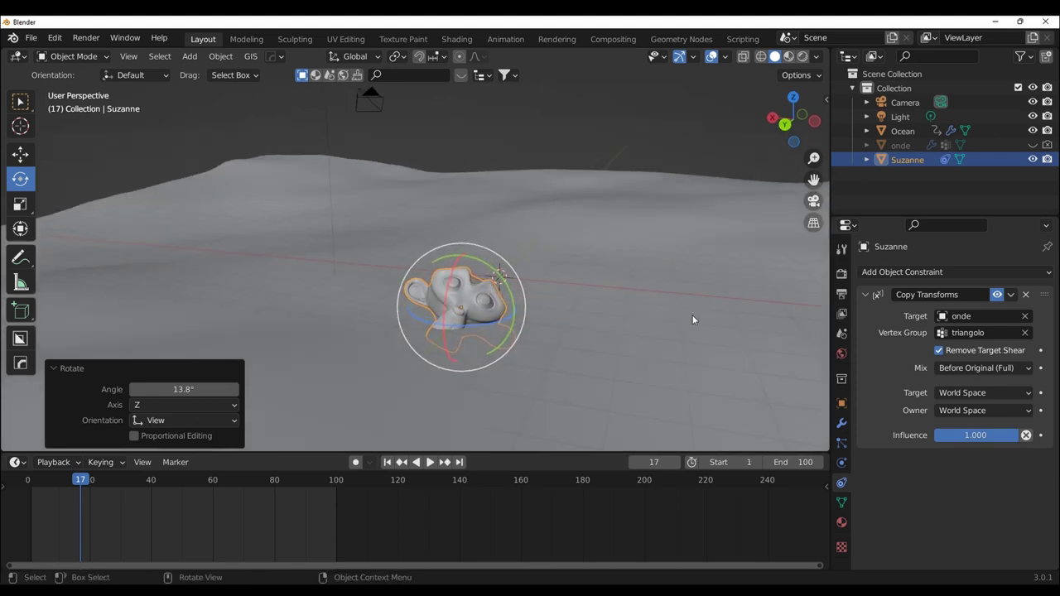